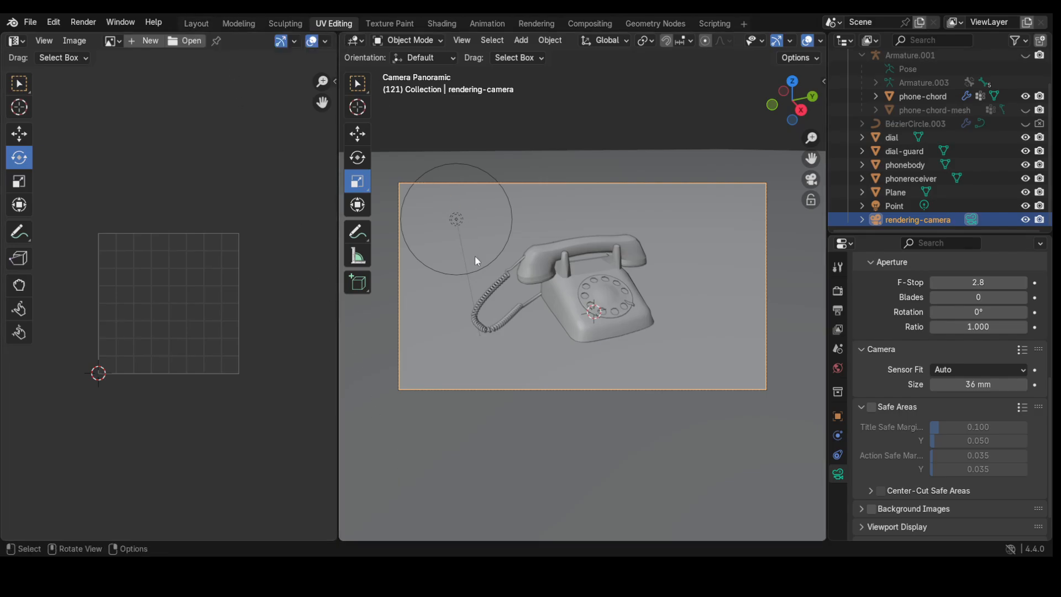
# Step: Return to the Layout workspace, select the phone body object and switch to box selection
pyautogui.click(238, 25)
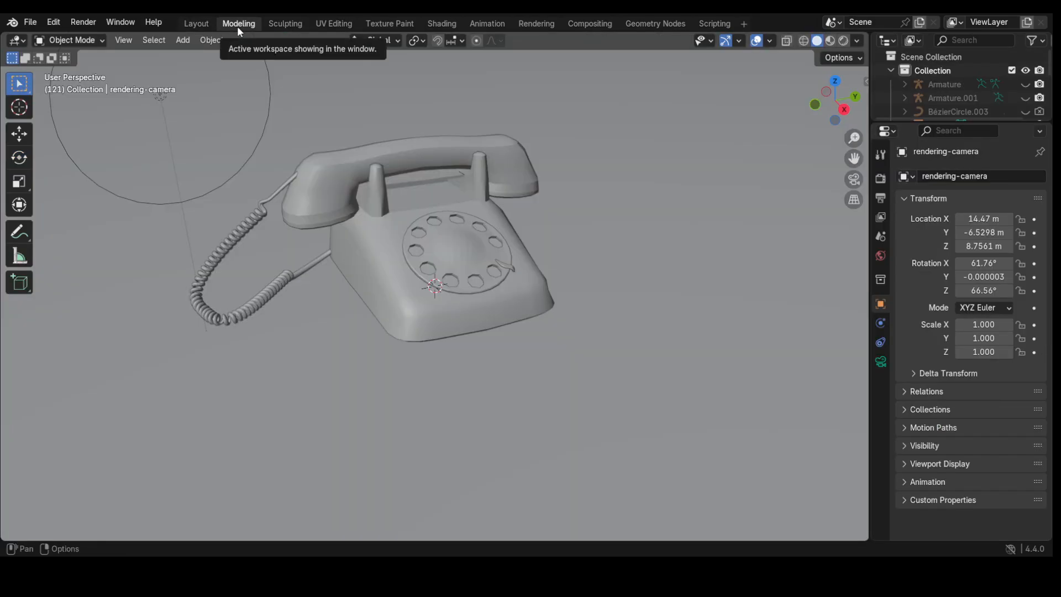
pyautogui.click(196, 24)
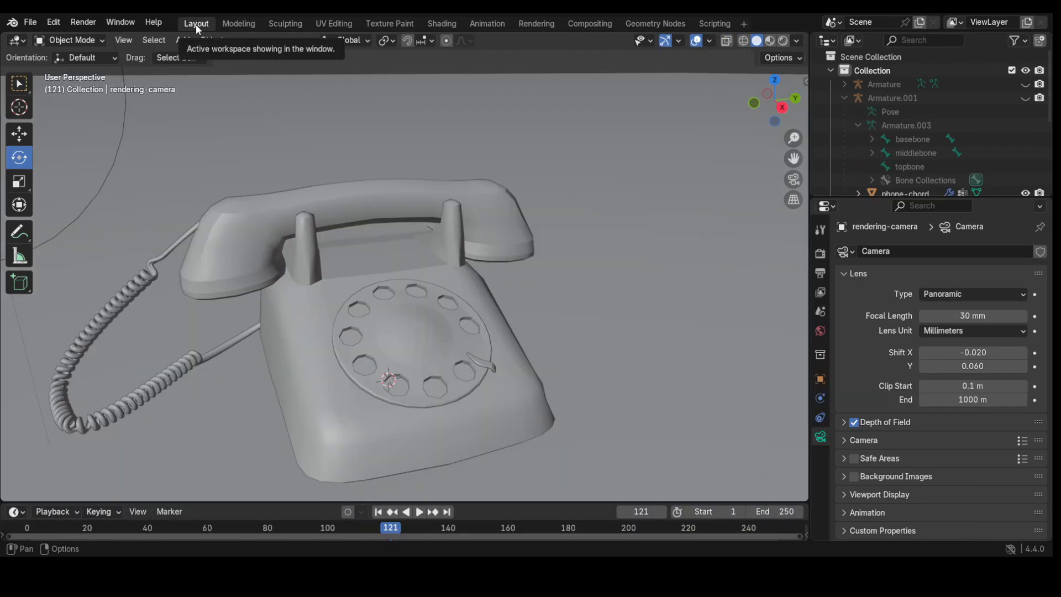
pyautogui.click(71, 41)
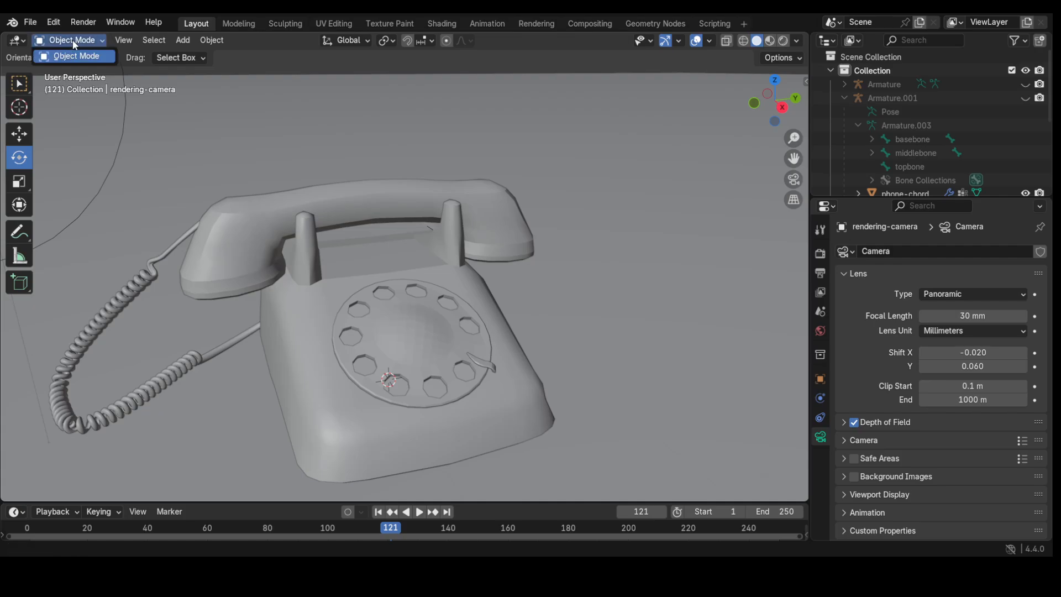
pyautogui.click(297, 383)
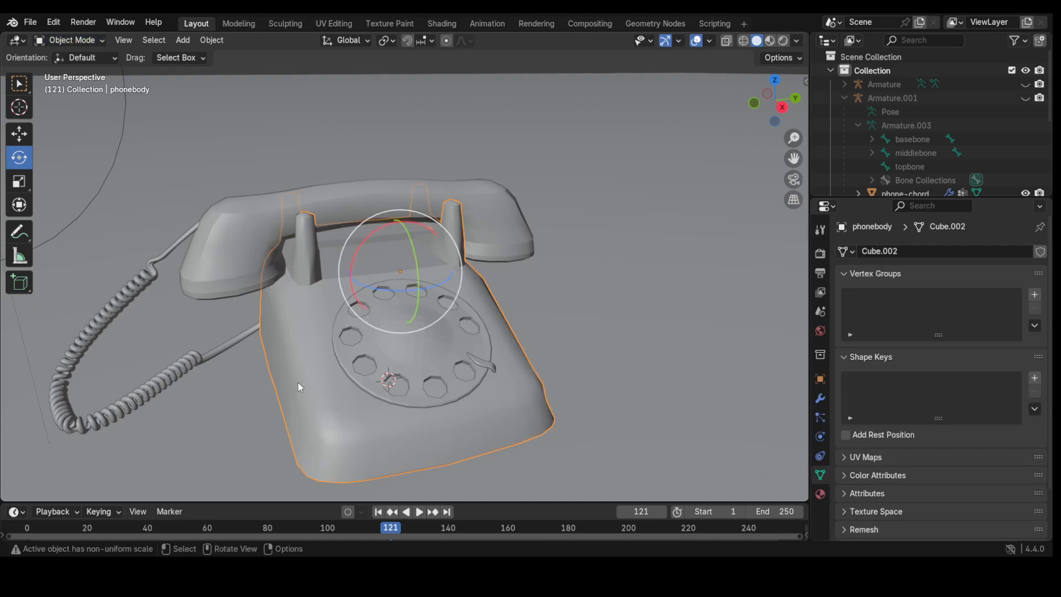
pyautogui.click(76, 41)
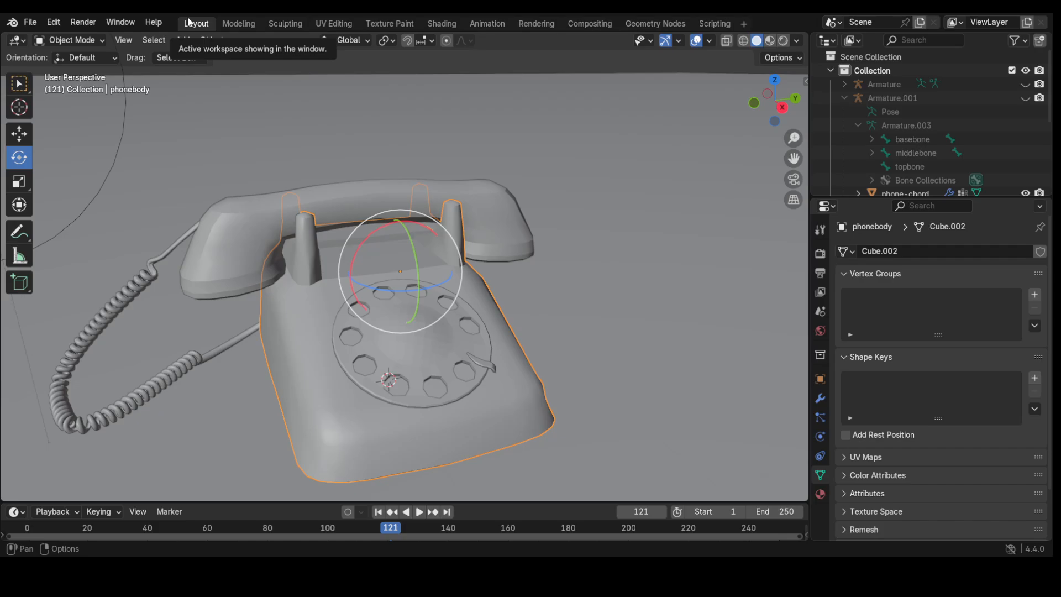
pyautogui.press('w')
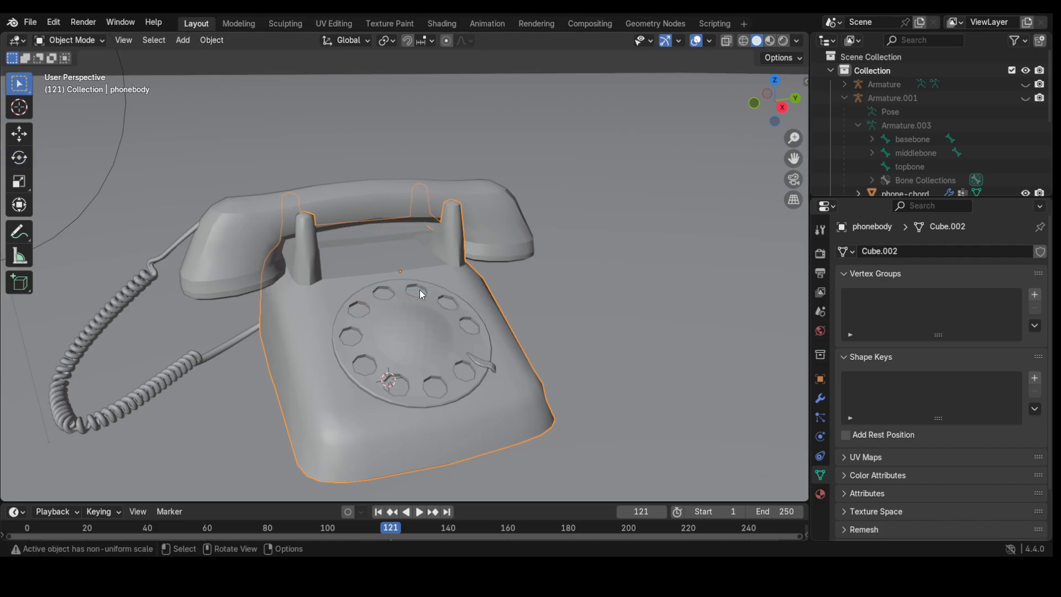
# Step: Switch to the UV Editing workspace and orbit the view out of the camera angle
pyautogui.click(333, 21)
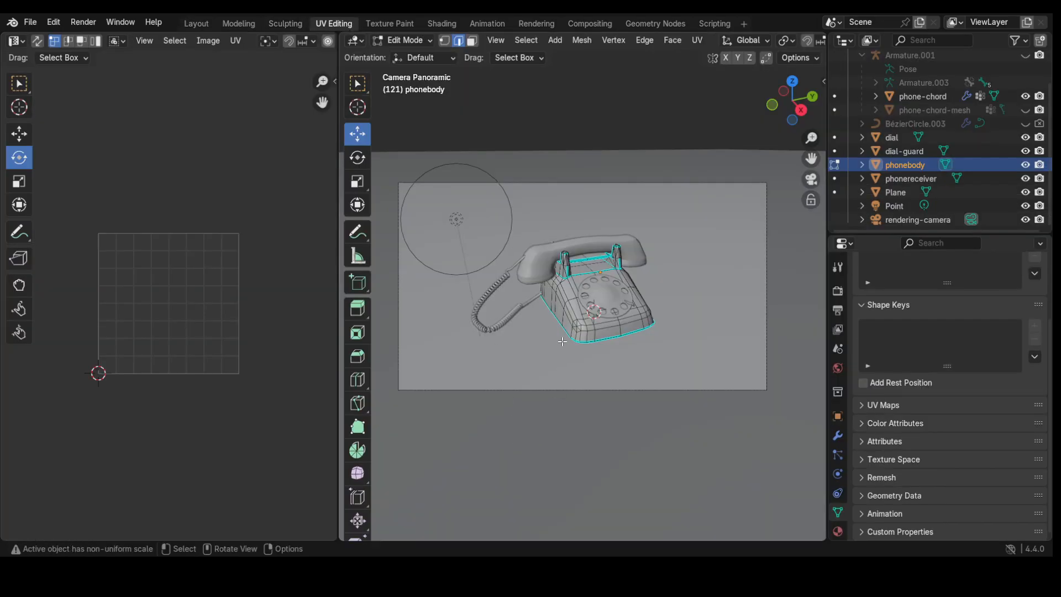
pyautogui.scroll(4, 561, 344)
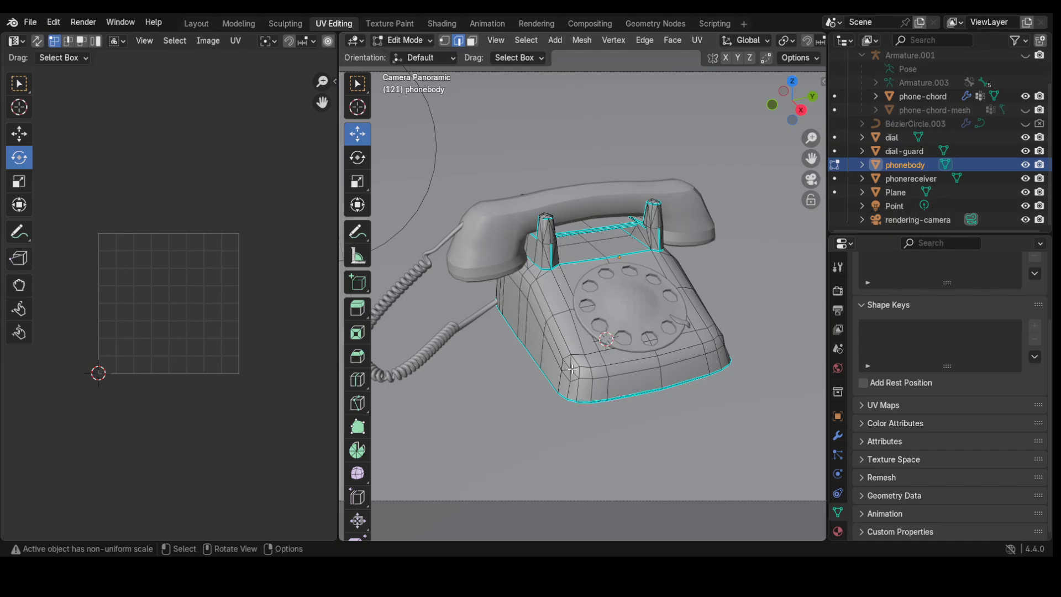
pyautogui.moveTo(573, 369); pyautogui.dragTo(585, 344, button='middle')
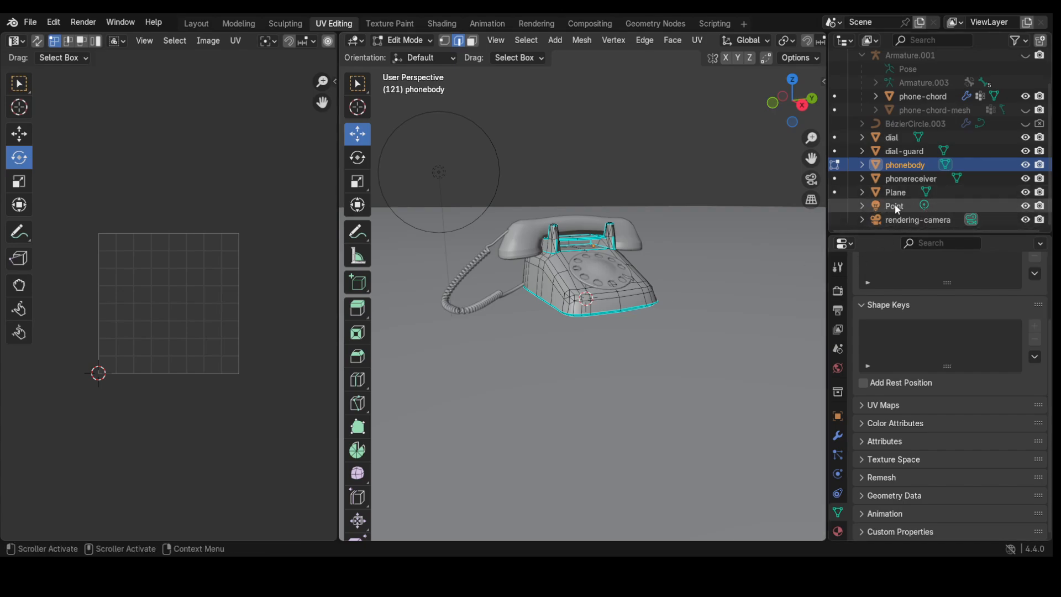
# Step: Hide the floor plane, dial guard, dial, phone cord and receiver in the Outliner
pyautogui.click(1025, 192)
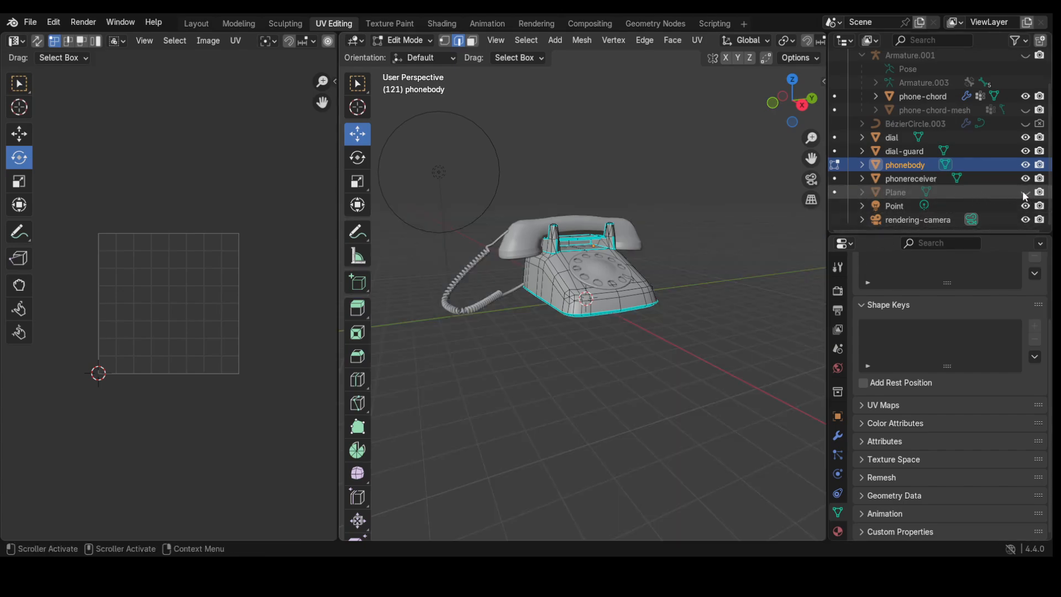
pyautogui.scroll(4, 514, 334)
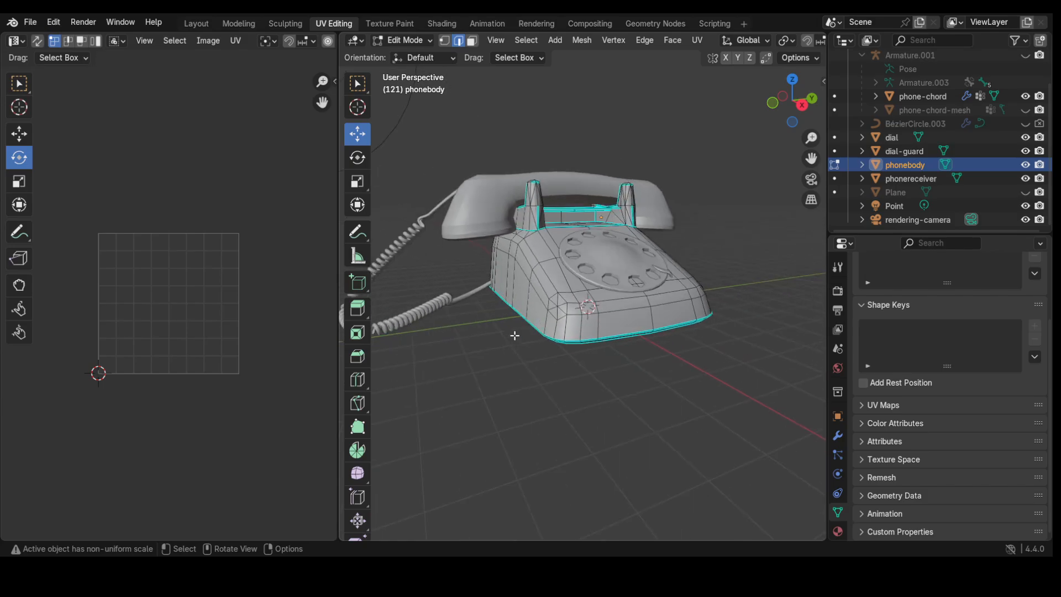
pyautogui.moveTo(516, 336)
pyautogui.mouseDown(button='middle')
pyautogui.moveTo(525, 381)
pyautogui.moveTo(522, 356)
pyautogui.mouseUp(button='middle')
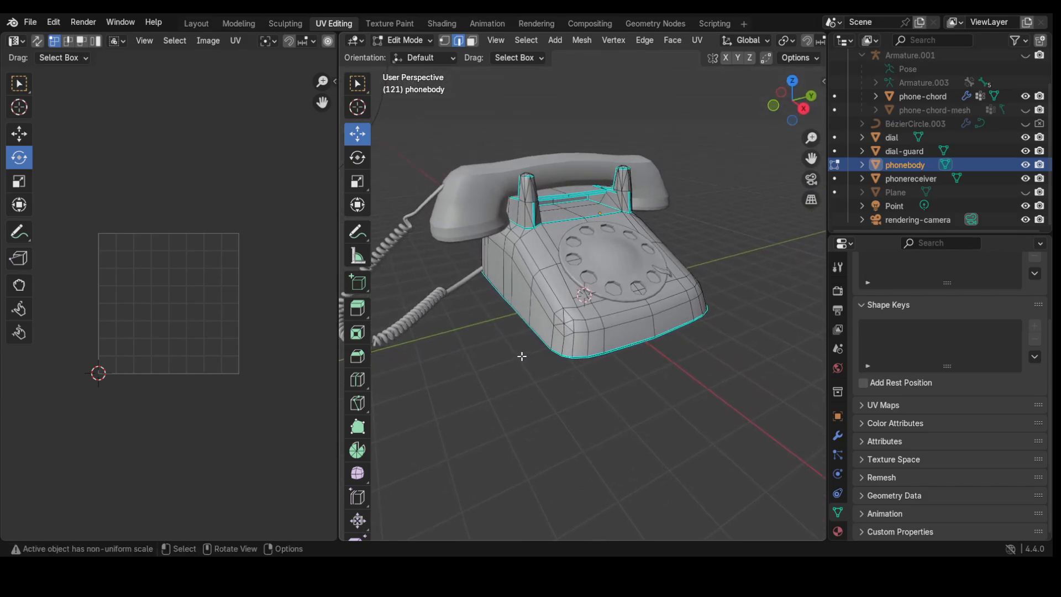
pyautogui.click(1026, 150)
pyautogui.click(1025, 137)
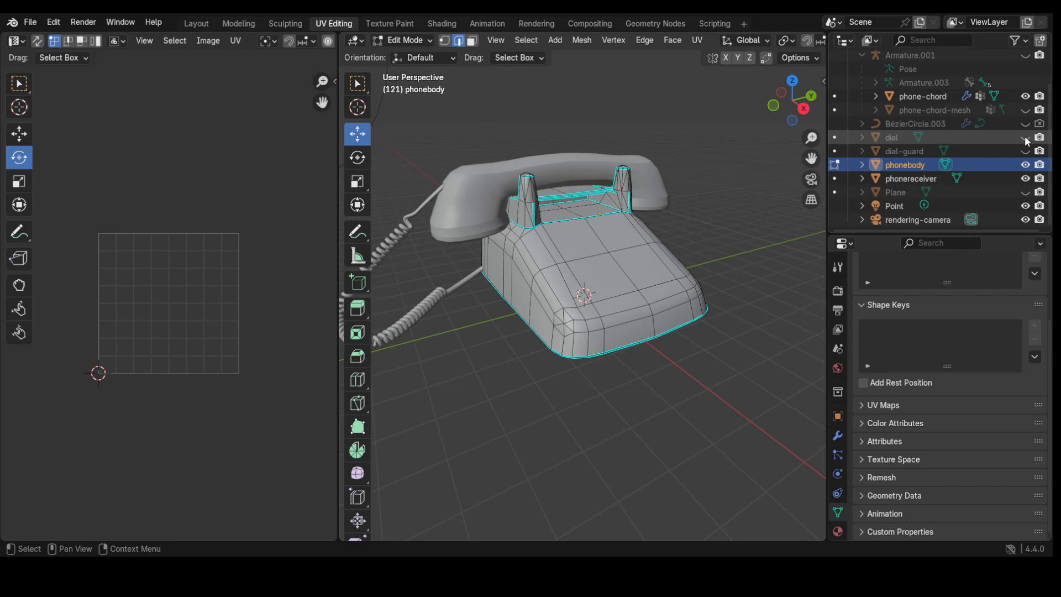
pyautogui.click(1026, 96)
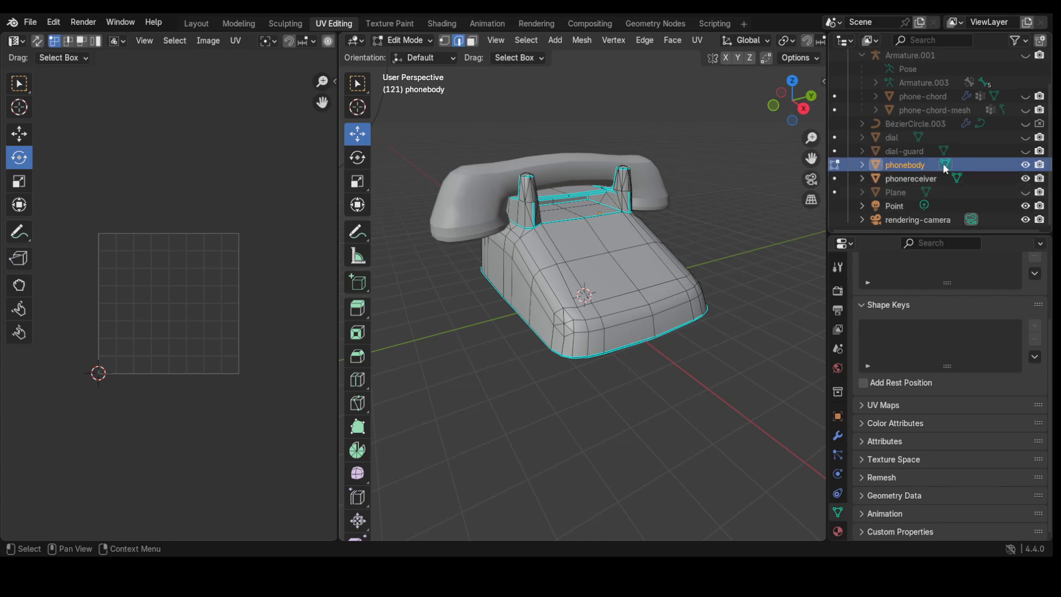
pyautogui.click(1025, 179)
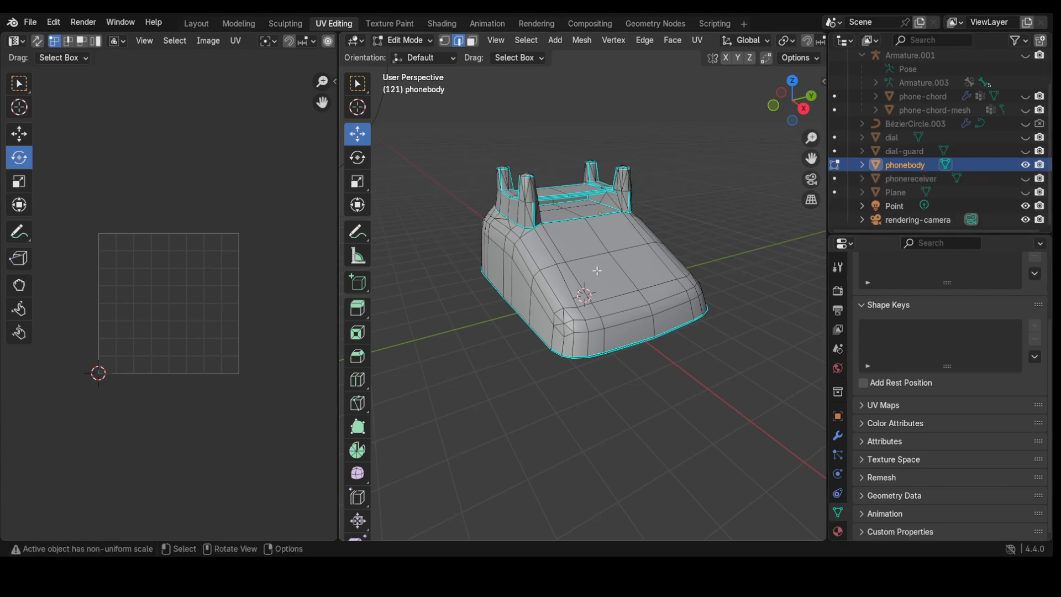
pyautogui.scroll(2, 603, 271)
pyautogui.scroll(1, 603, 270)
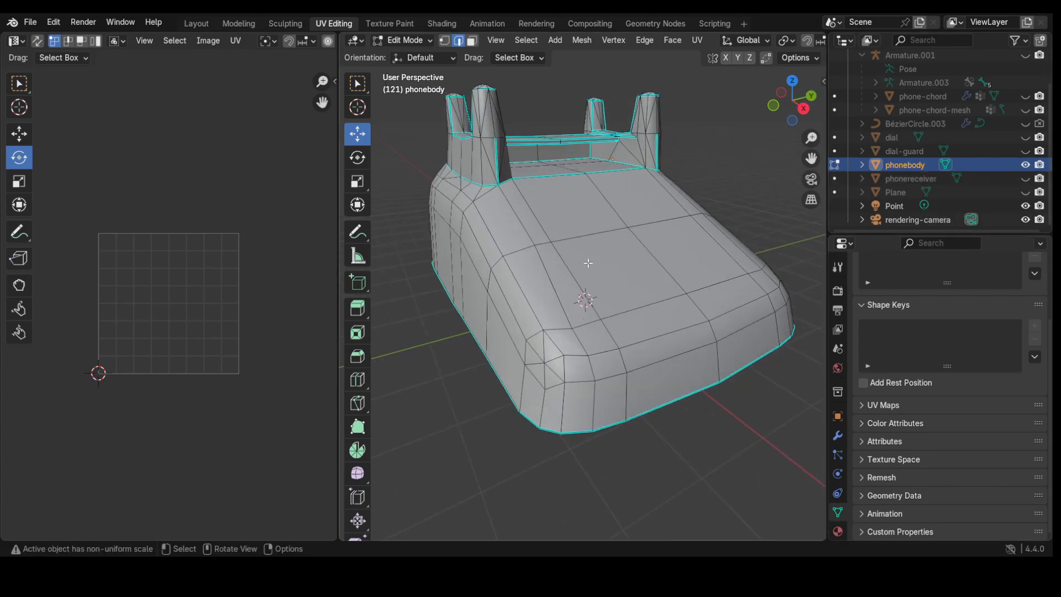
pyautogui.moveTo(588, 263); pyautogui.dragTo(584, 245, button='middle')
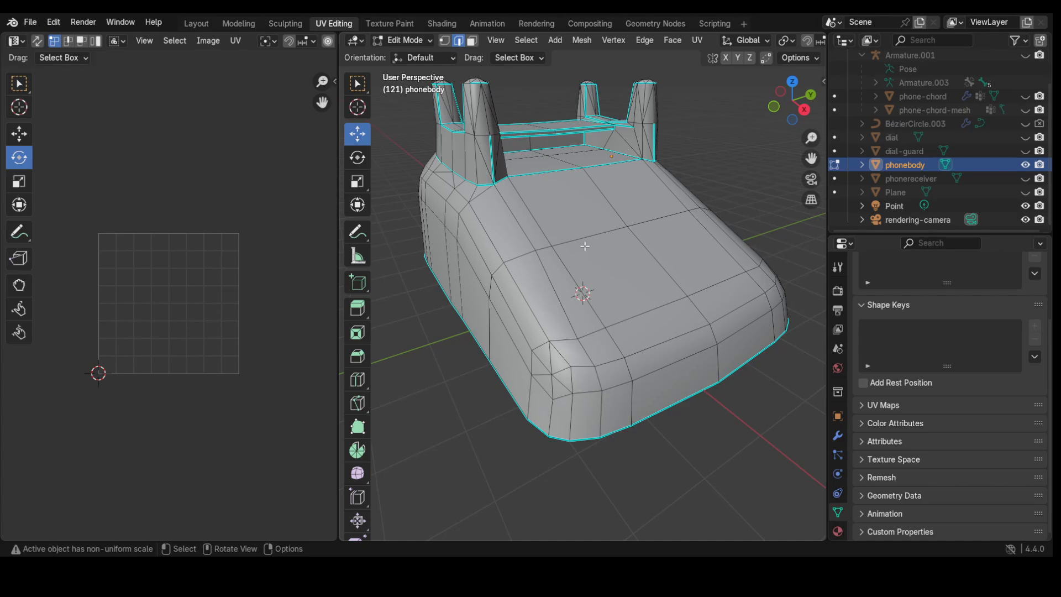
# Step: Try wireframe shading, return to solid, and orbit to the phone body's underside
pyautogui.press('z')
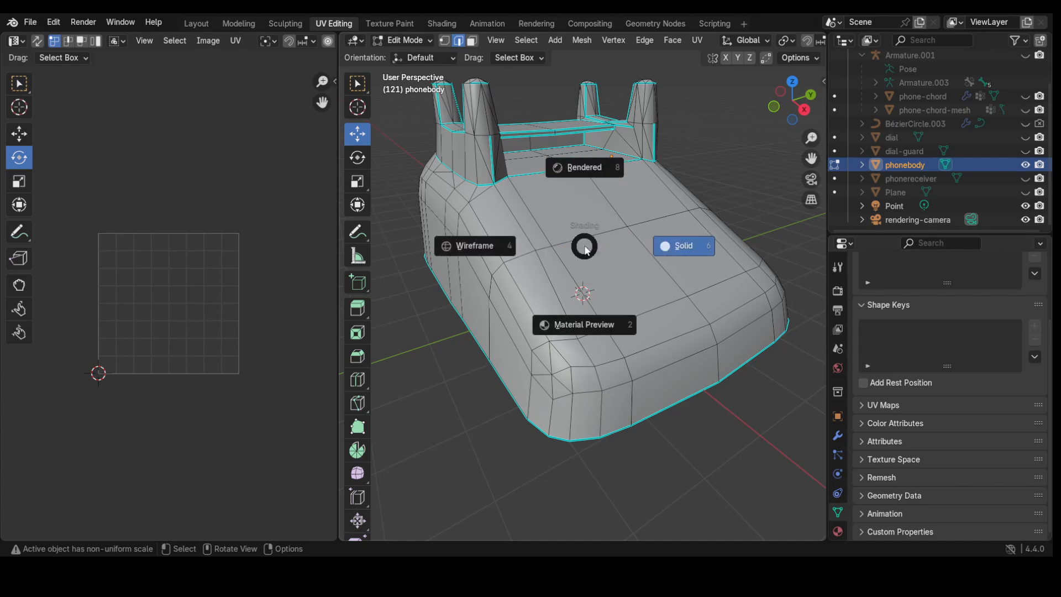
pyautogui.click(463, 249)
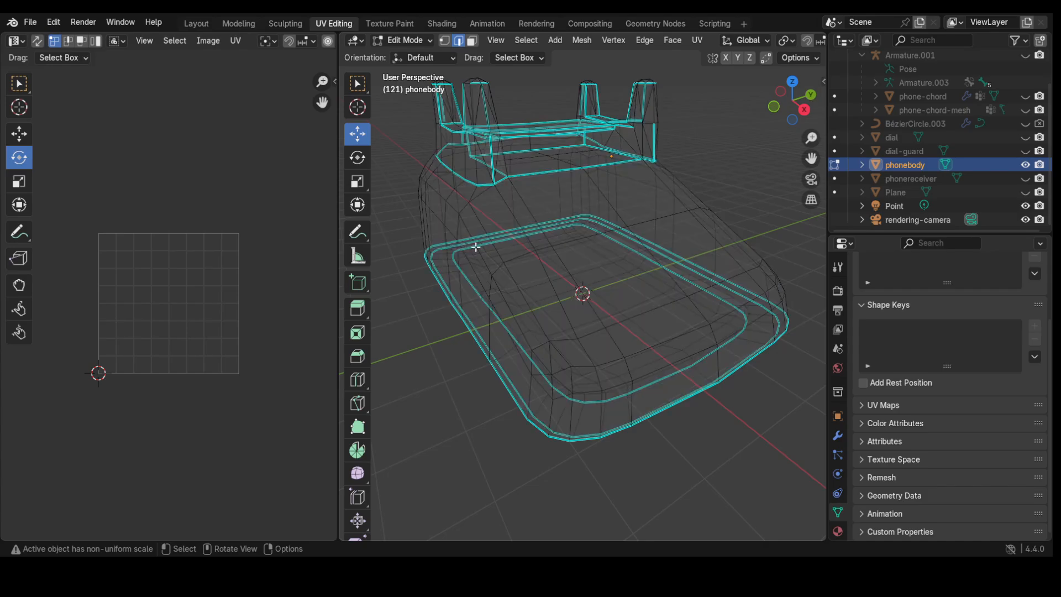
pyautogui.scroll(4, 534, 219)
pyautogui.scroll(-2, 535, 220)
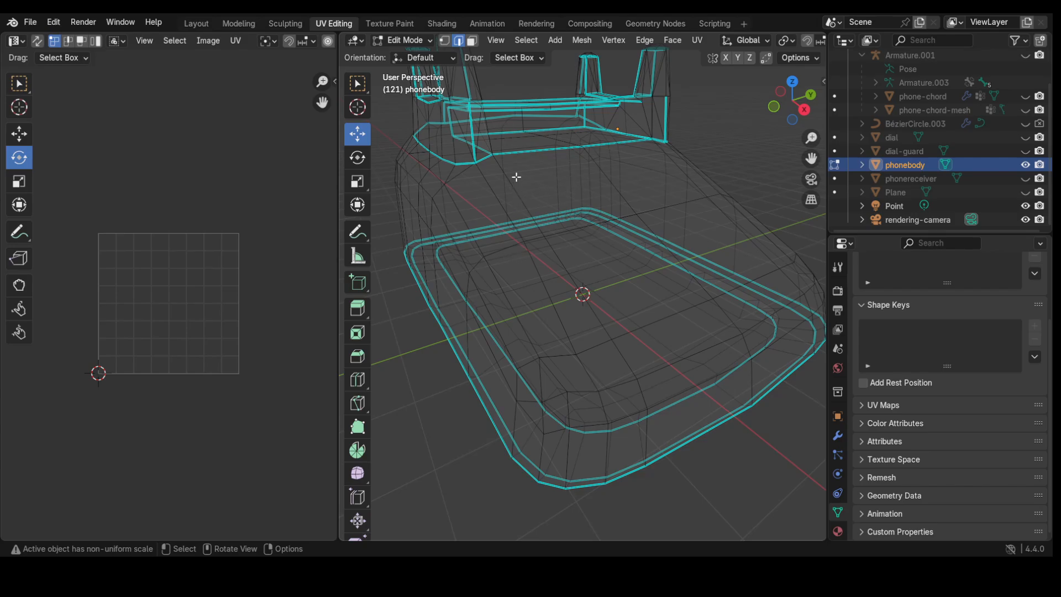
pyautogui.moveTo(516, 177); pyautogui.dragTo(518, 181, button='middle')
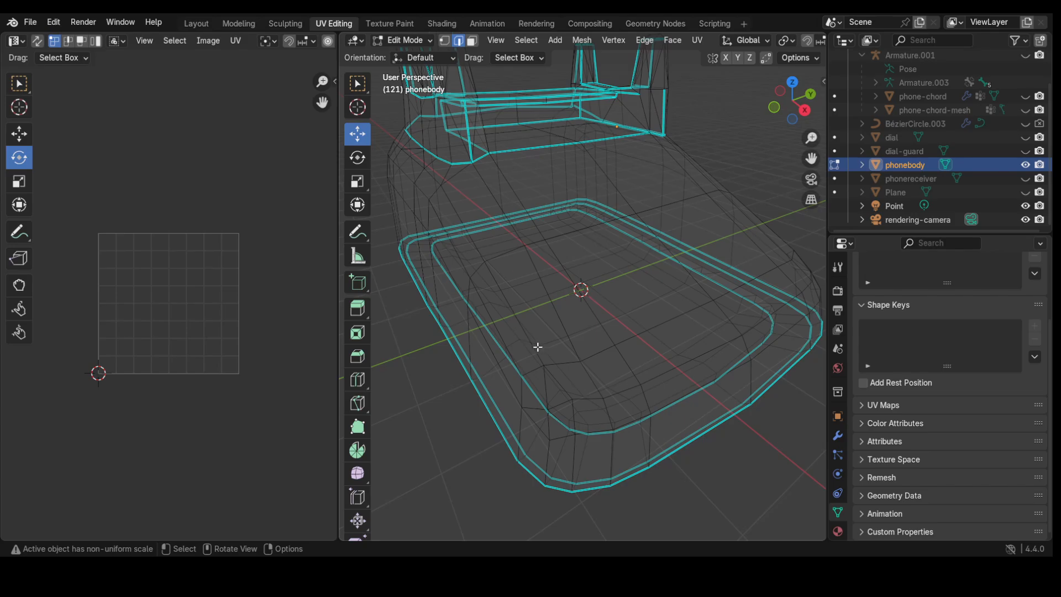
pyautogui.press('z')
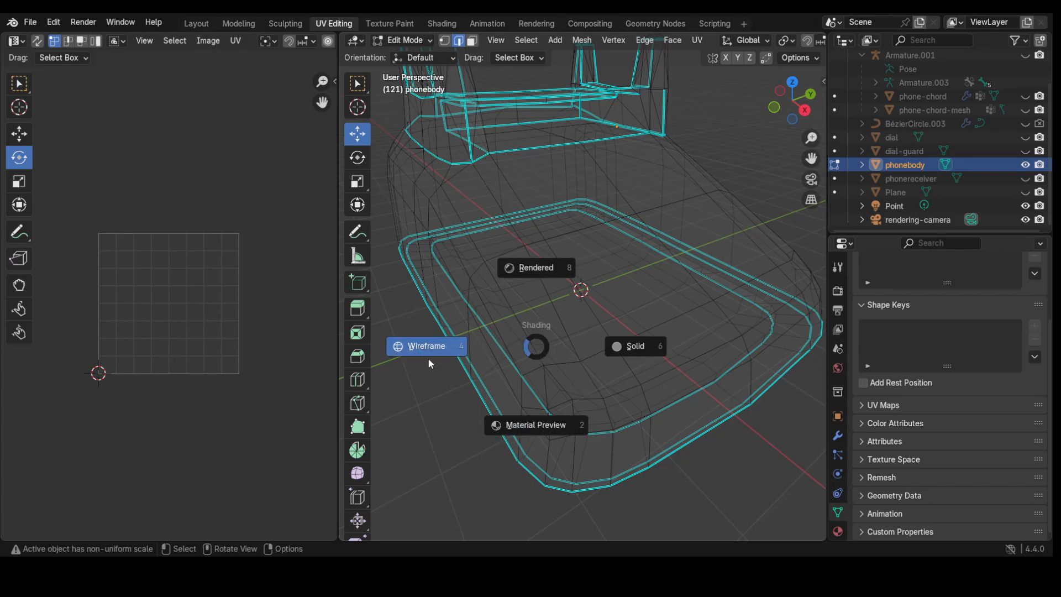
pyautogui.click(634, 347)
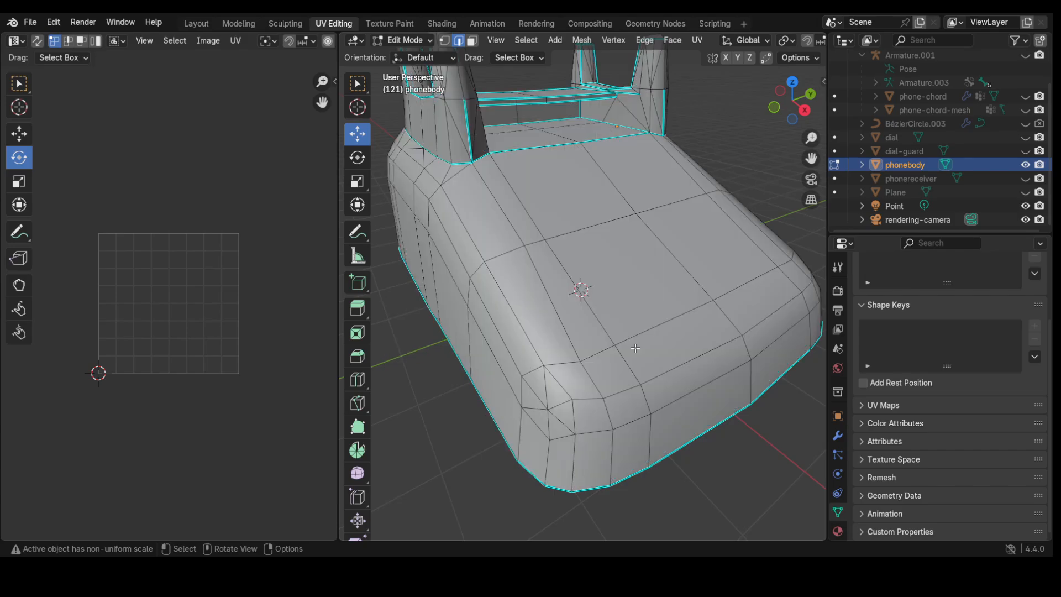
pyautogui.moveTo(578, 287)
pyautogui.mouseDown(button='middle')
pyautogui.moveTo(574, 239)
pyautogui.moveTo(551, 217)
pyautogui.moveTo(491, 235)
pyautogui.moveTo(494, 227)
pyautogui.moveTo(450, 288)
pyautogui.moveTo(458, 293)
pyautogui.mouseUp(button='middle')
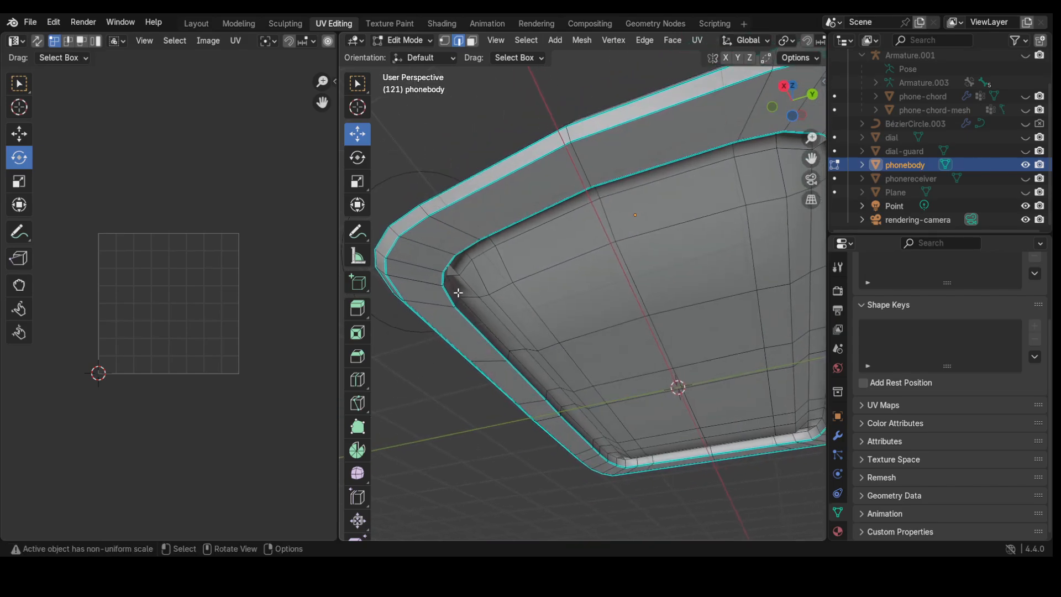
pyautogui.scroll(2, 615, 452)
pyautogui.scroll(-1, 613, 451)
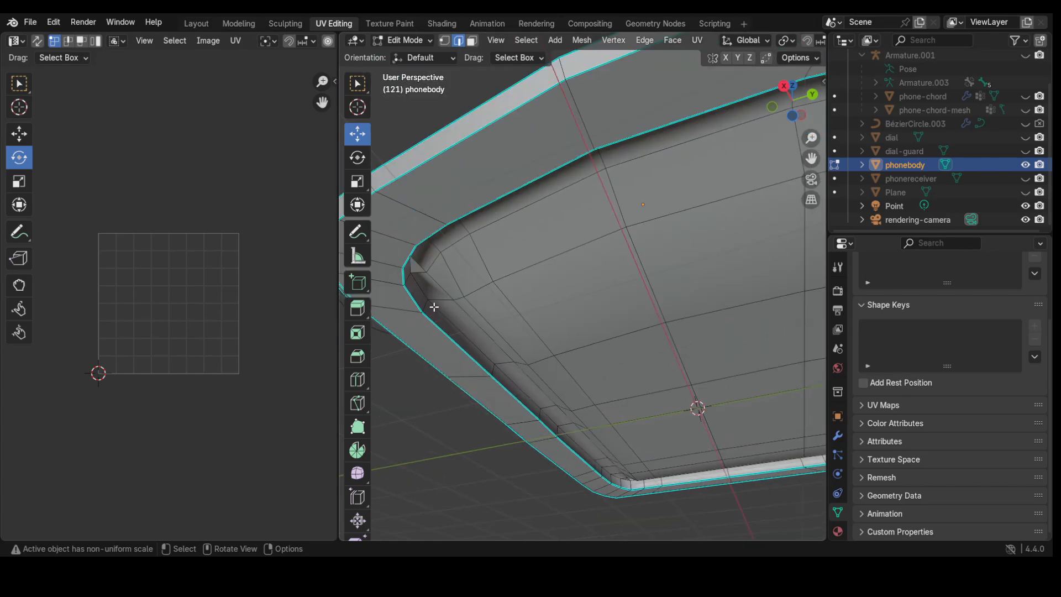
# Step: Alt-select the inner rim edge loop on the underside, then switch to wireframe shading
pyautogui.press('alt')
pyautogui.keyDown('alt'); pyautogui.click(465, 314); pyautogui.keyUp('alt')
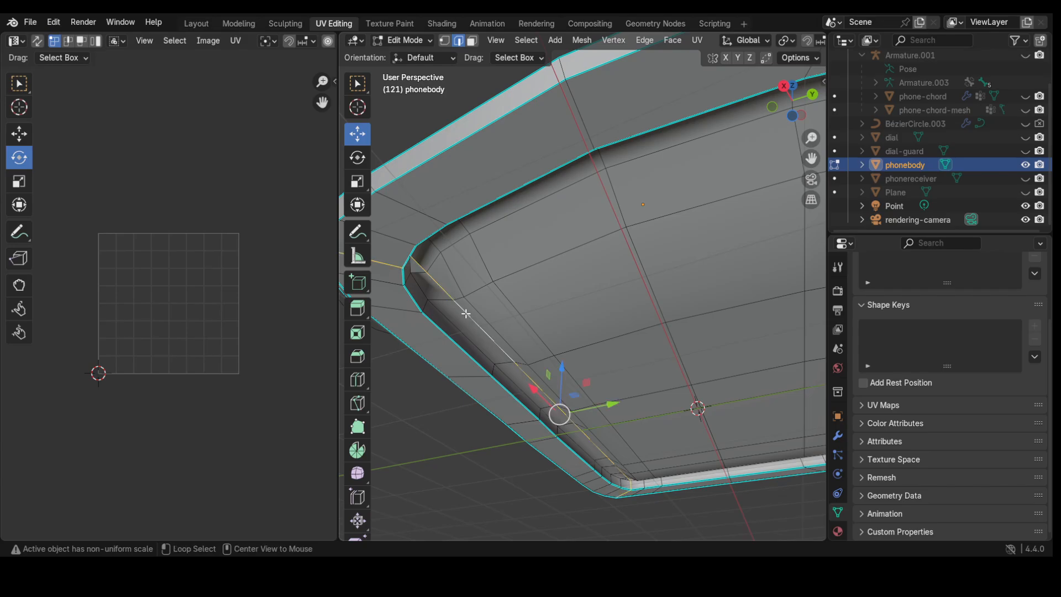
pyautogui.hotkey('alt', 'a')
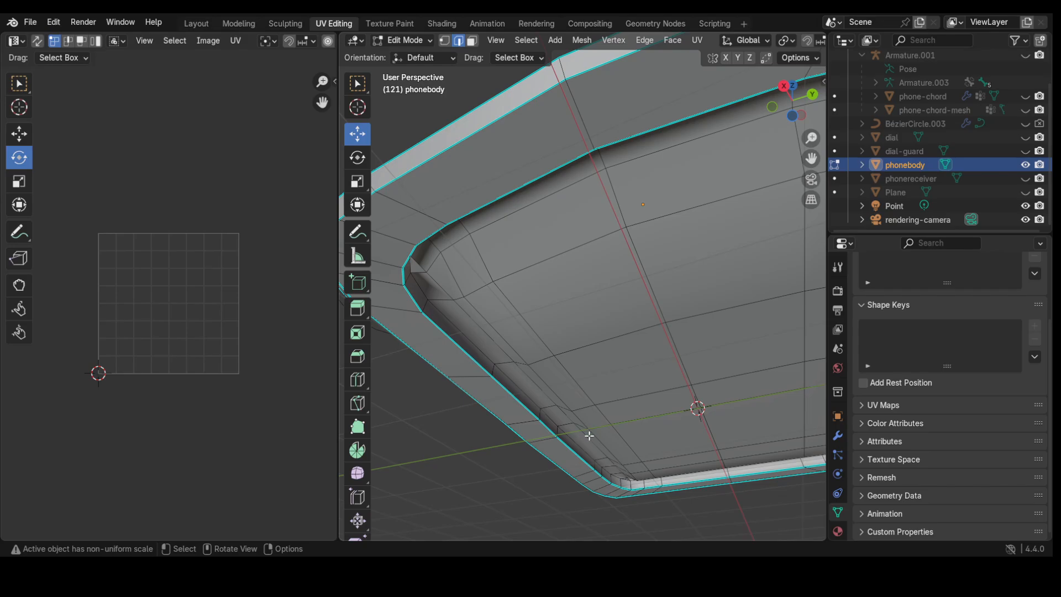
pyautogui.scroll(2, 587, 436)
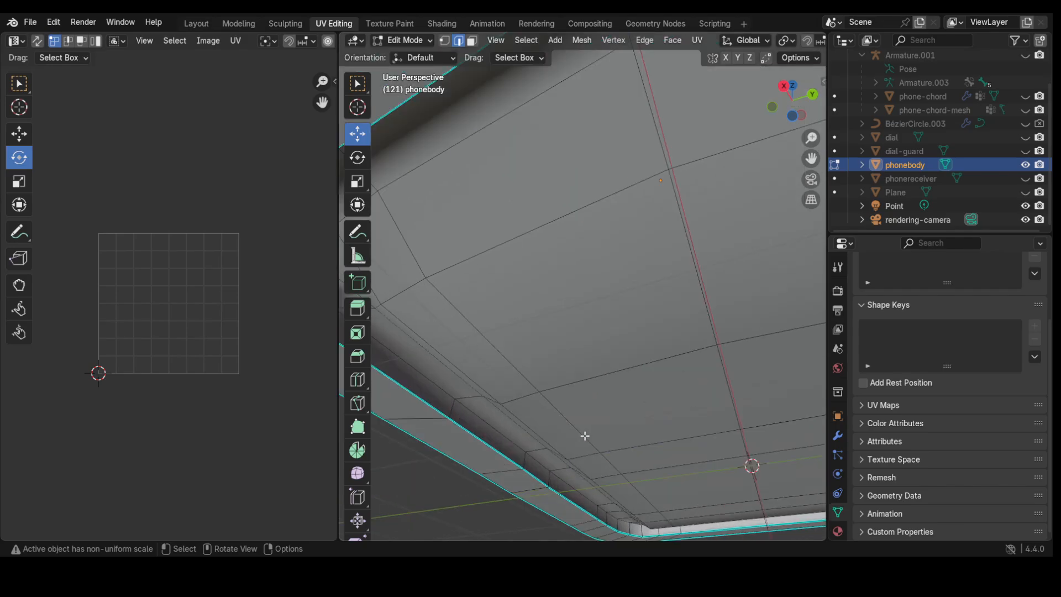
pyautogui.keyDown('alt'); pyautogui.click(561, 480); pyautogui.keyUp('alt')
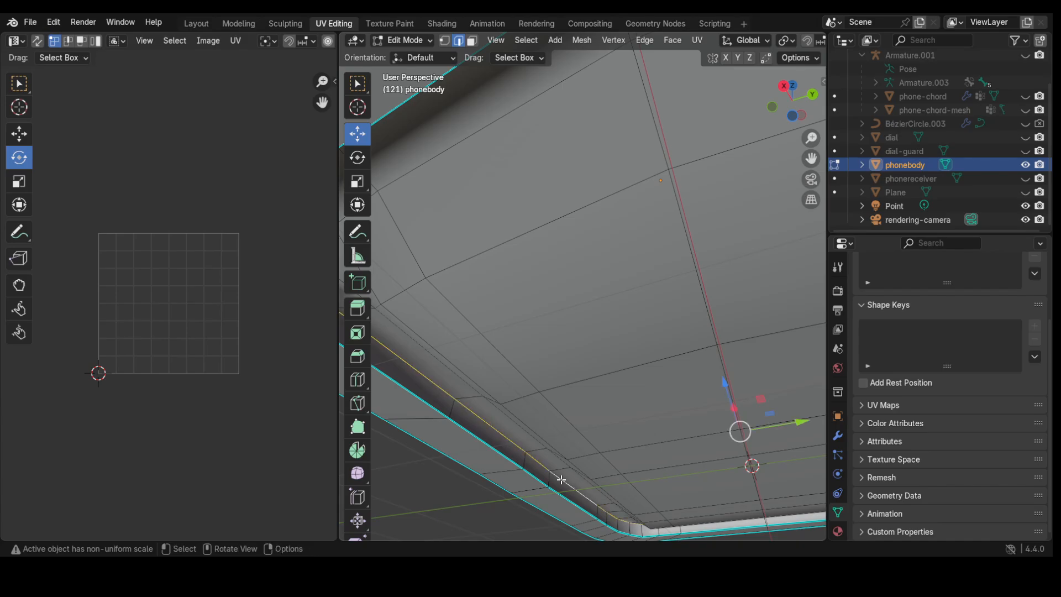
pyautogui.scroll(-3, 561, 480)
pyautogui.moveTo(561, 480); pyautogui.dragTo(716, 437, button='middle')
pyautogui.press('z')
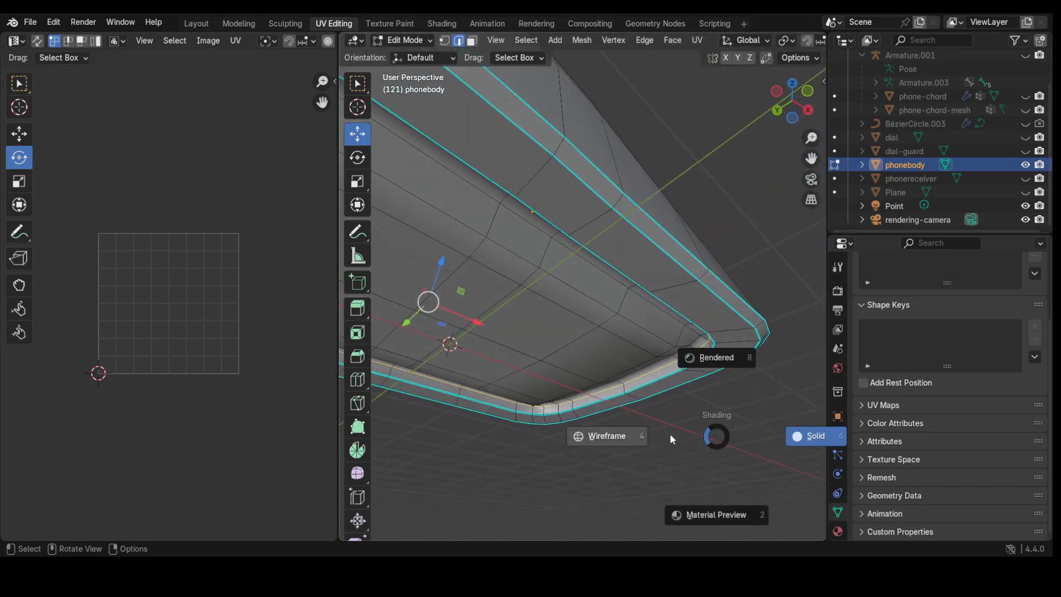
pyautogui.click(602, 437)
pyautogui.moveTo(599, 439)
pyautogui.mouseDown(button='middle')
pyautogui.moveTo(533, 403)
pyautogui.moveTo(575, 354)
pyautogui.moveTo(651, 371)
pyautogui.moveTo(649, 399)
pyautogui.moveTo(641, 363)
pyautogui.mouseUp(button='middle')
# Step: Mark the selected inner rim loop as a seam and return to box selection
pyautogui.rightClick(559, 236)
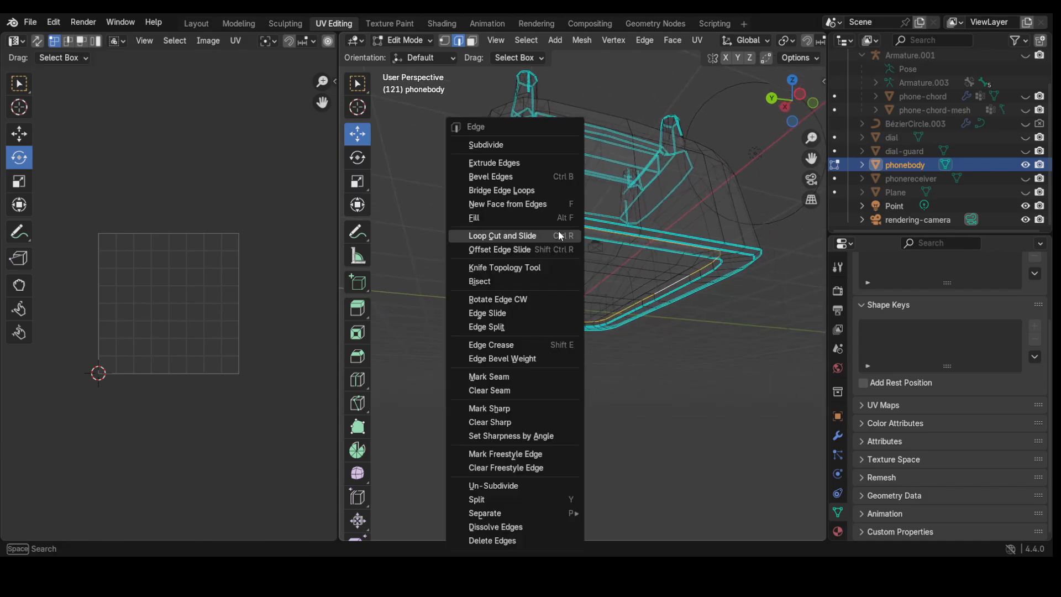
pyautogui.click(510, 375)
pyautogui.moveTo(575, 358); pyautogui.dragTo(579, 396, button='middle')
pyautogui.press('w')
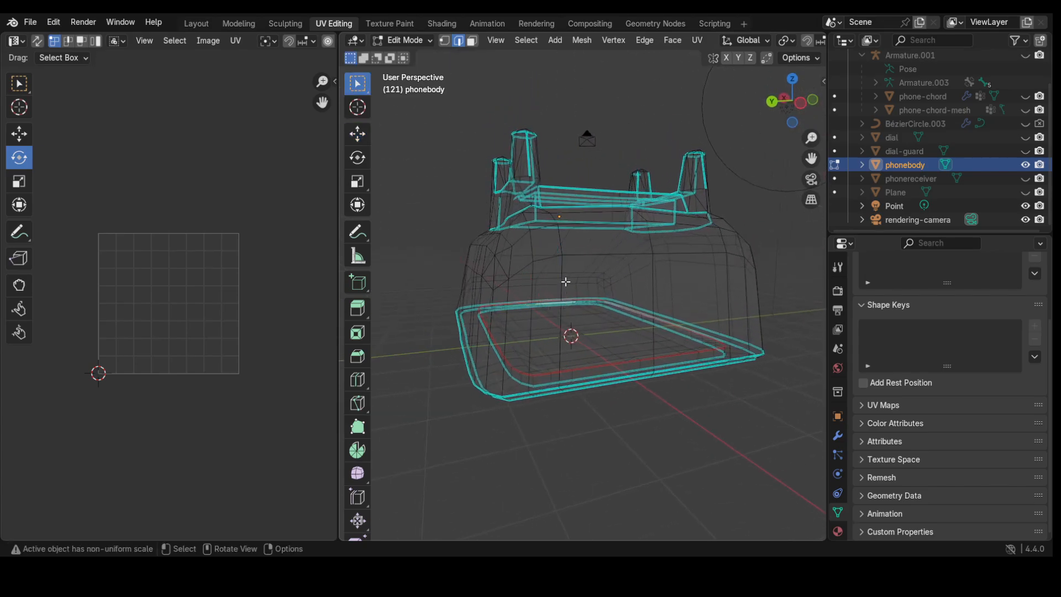
# Step: Mark the outer base edge loop as a seam with Ctrl+E, then inspect it
pyautogui.moveTo(537, 247); pyautogui.dragTo(544, 274, button='middle')
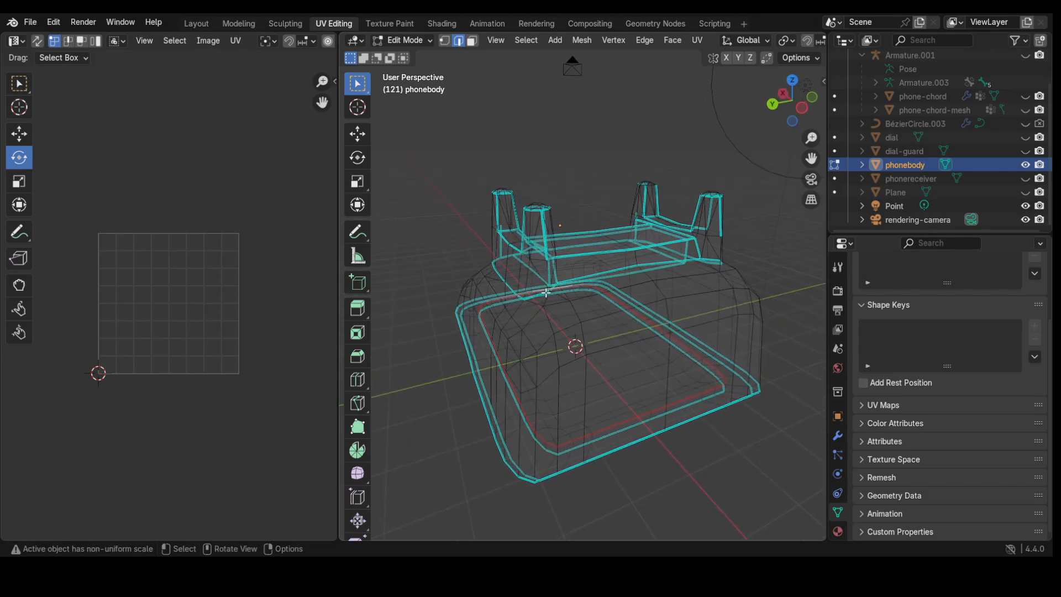
pyautogui.moveTo(552, 326); pyautogui.dragTo(515, 263, button='middle')
pyautogui.scroll(2, 553, 373)
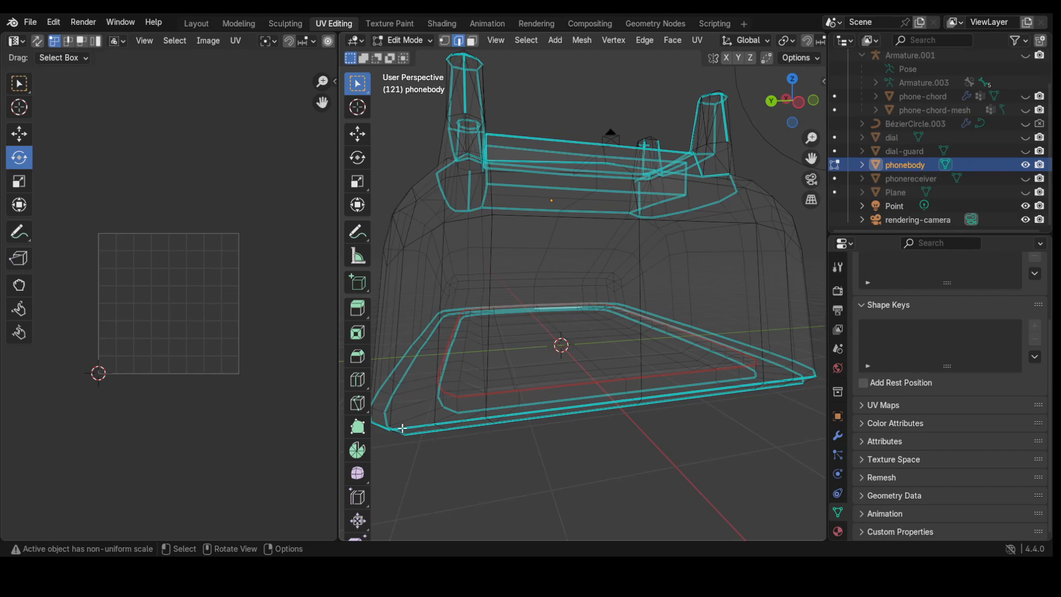
pyautogui.moveTo(402, 428); pyautogui.dragTo(458, 459, button='middle')
pyautogui.hotkey('ctrl', 'e')
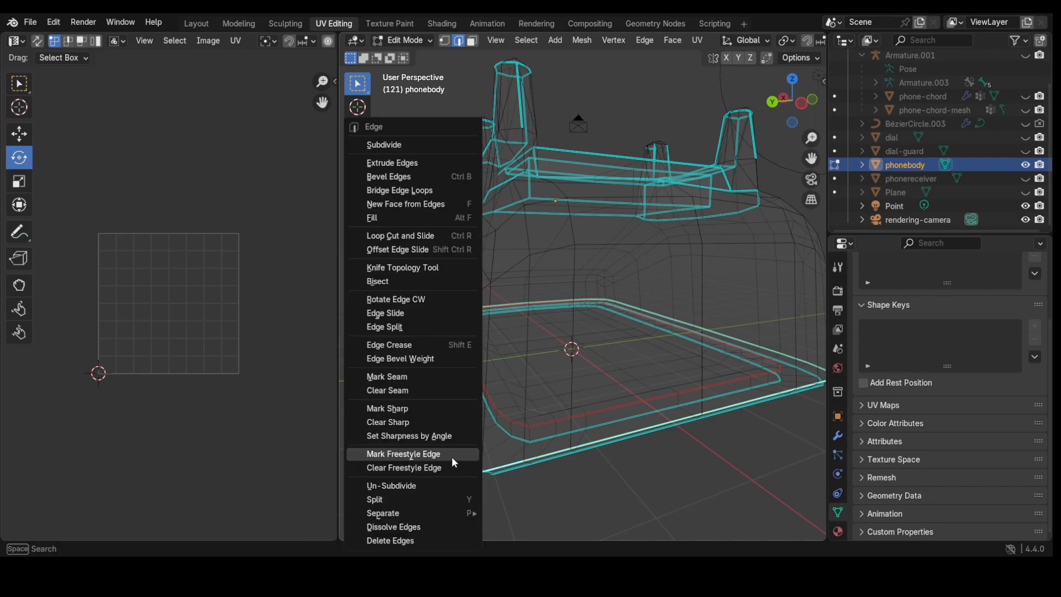
pyautogui.click(415, 376)
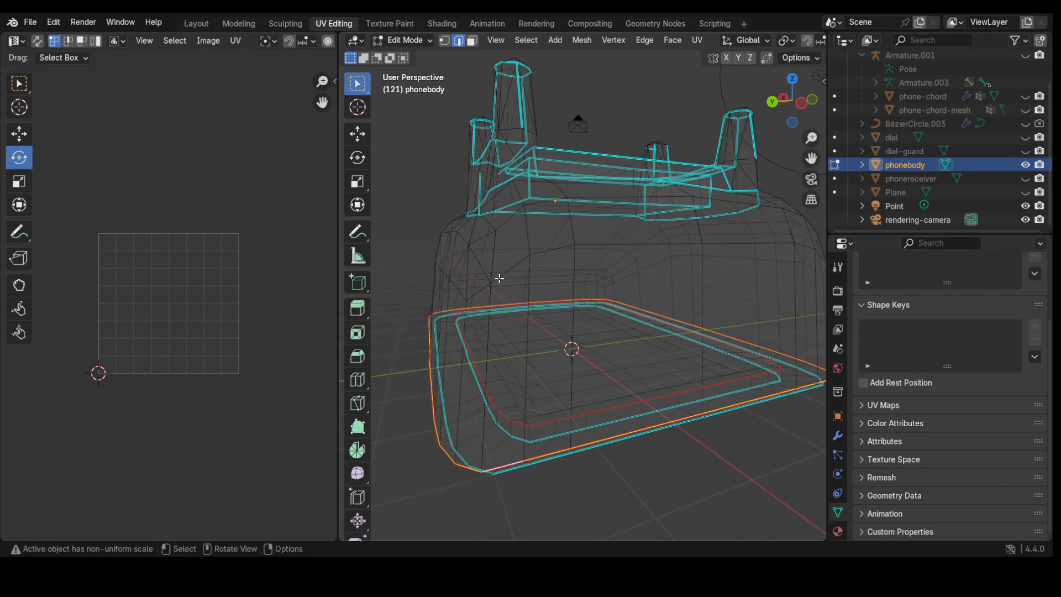
pyautogui.moveTo(499, 278); pyautogui.dragTo(520, 272, button='middle')
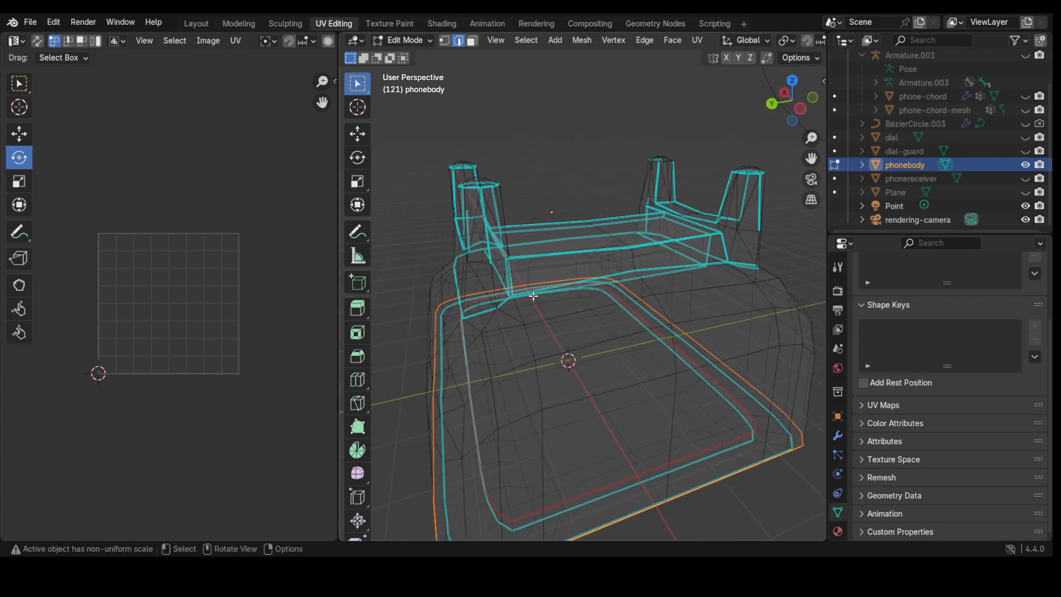
pyautogui.moveTo(442, 282); pyautogui.dragTo(469, 351, button='middle')
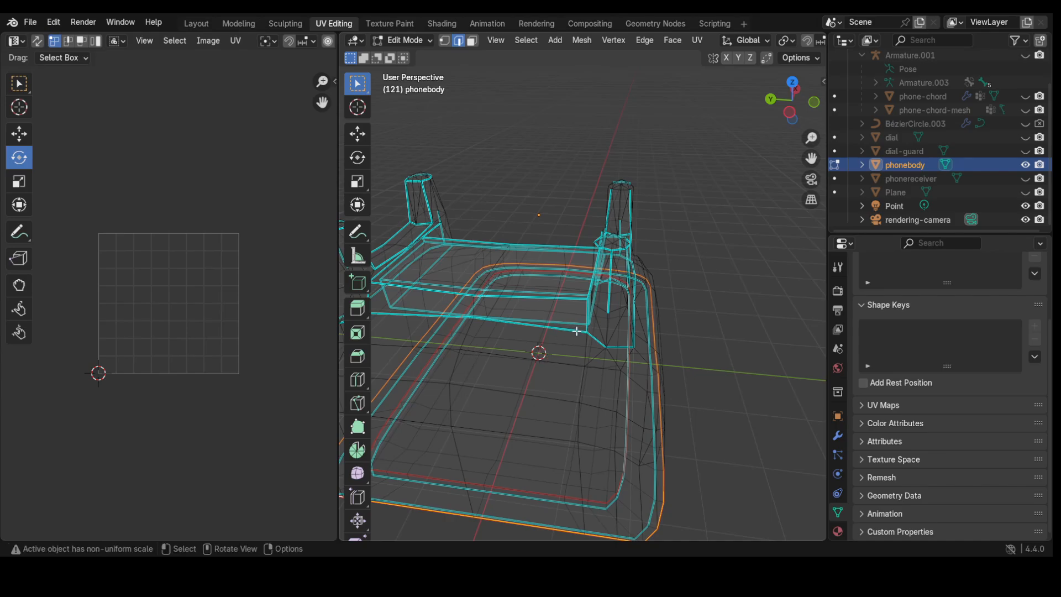
pyautogui.moveTo(563, 346); pyautogui.dragTo(522, 365, button='middle')
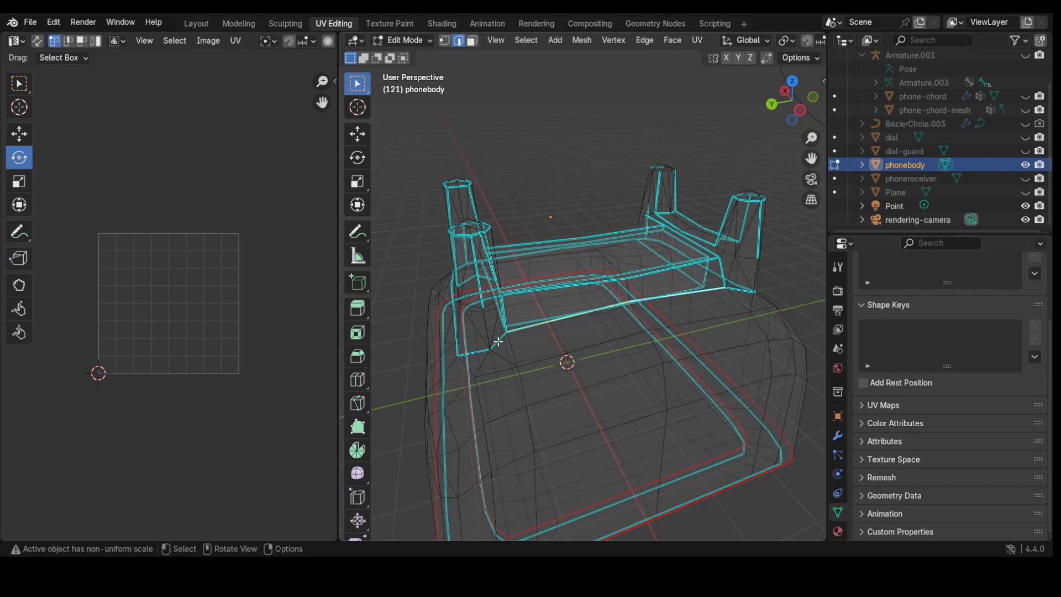
# Step: Add the lower-left corner edges to the selection, undoing a wrong loop pick
pyautogui.keyDown('shift'); pyautogui.click(498, 341); pyautogui.keyUp('shift')
pyautogui.keyDown('shift'); pyautogui.click(485, 349); pyautogui.keyUp('shift')
pyautogui.moveTo(434, 370); pyautogui.dragTo(641, 354, button='middle')
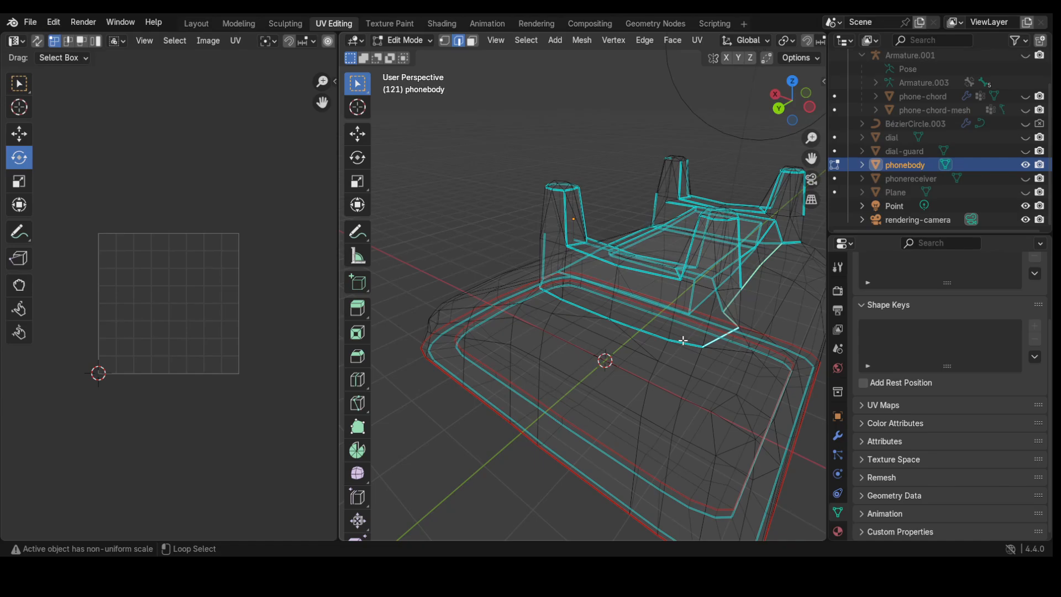
pyautogui.keyDown('alt'); pyautogui.click(593, 311); pyautogui.keyUp('alt')
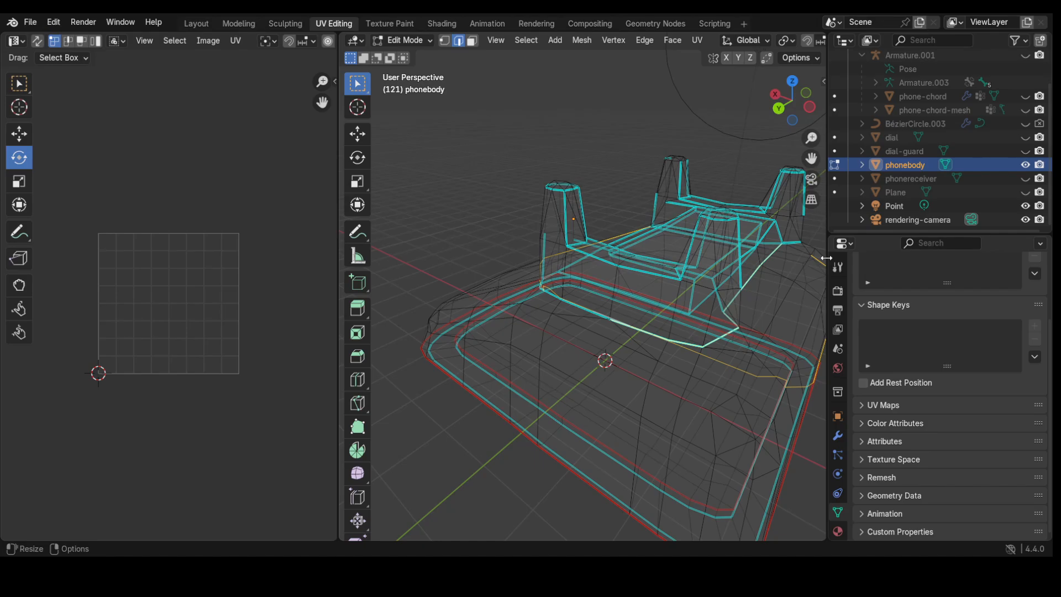
pyautogui.hotkey('ctrl', 'z')
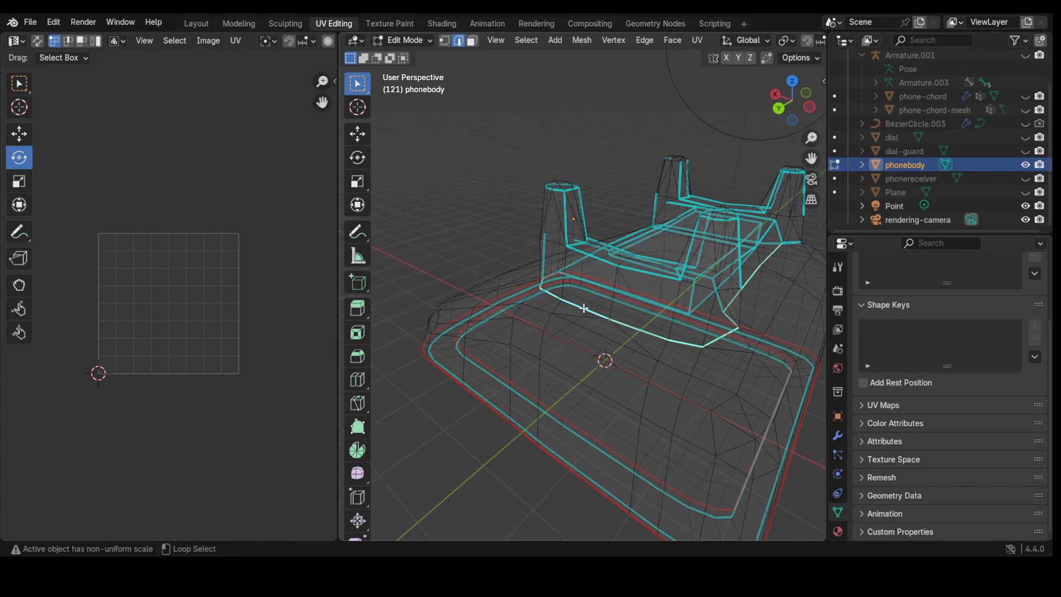
pyautogui.moveTo(582, 308); pyautogui.dragTo(750, 278, button='middle')
pyautogui.scroll(2, 750, 277)
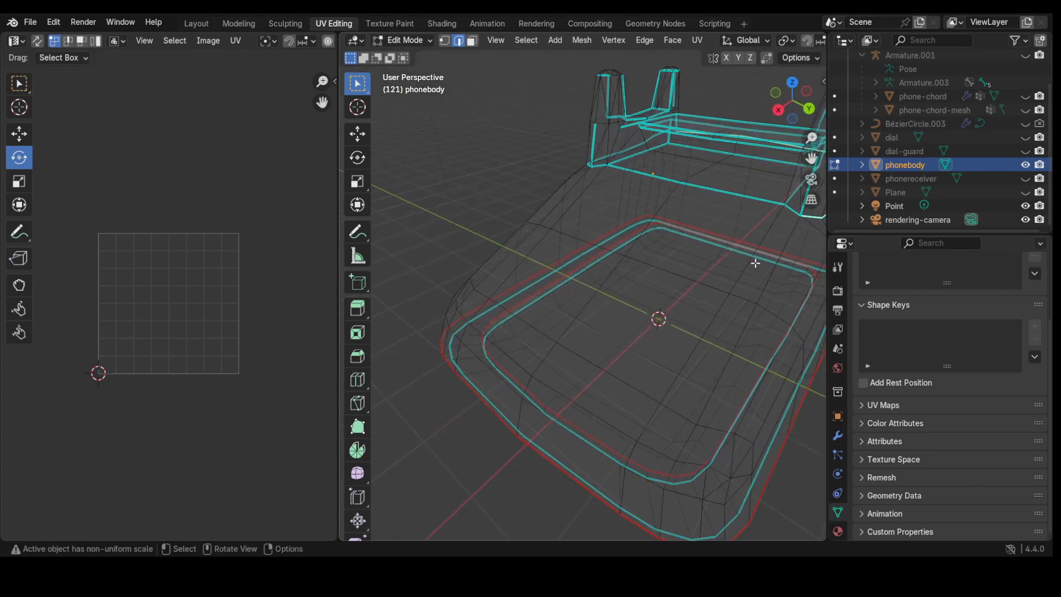
pyautogui.moveTo(711, 208); pyautogui.dragTo(607, 298, button='middle')
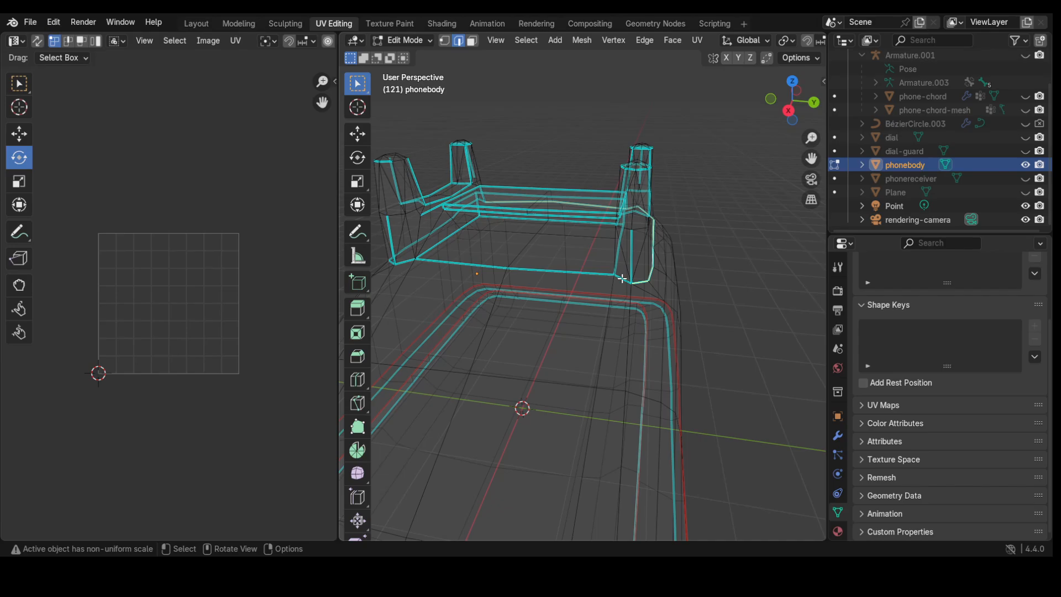
# Step: Shift+Alt-select the loops beneath the receiver cradle and mark them as a seam
pyautogui.press('shift')
pyautogui.press('alt')
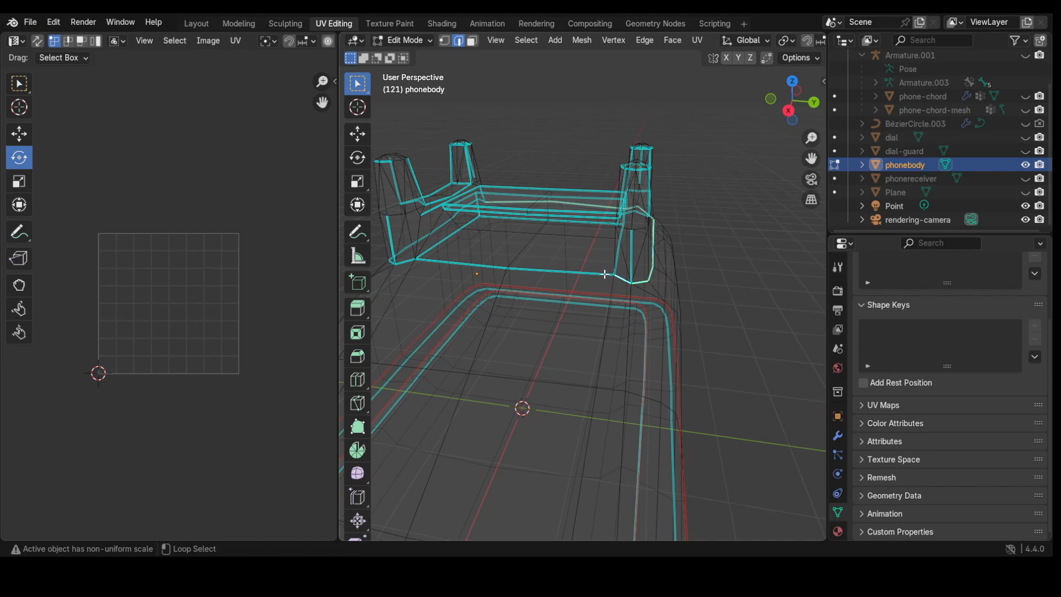
pyautogui.keyDown('alt'); pyautogui.click(602, 274); pyautogui.keyUp('alt')
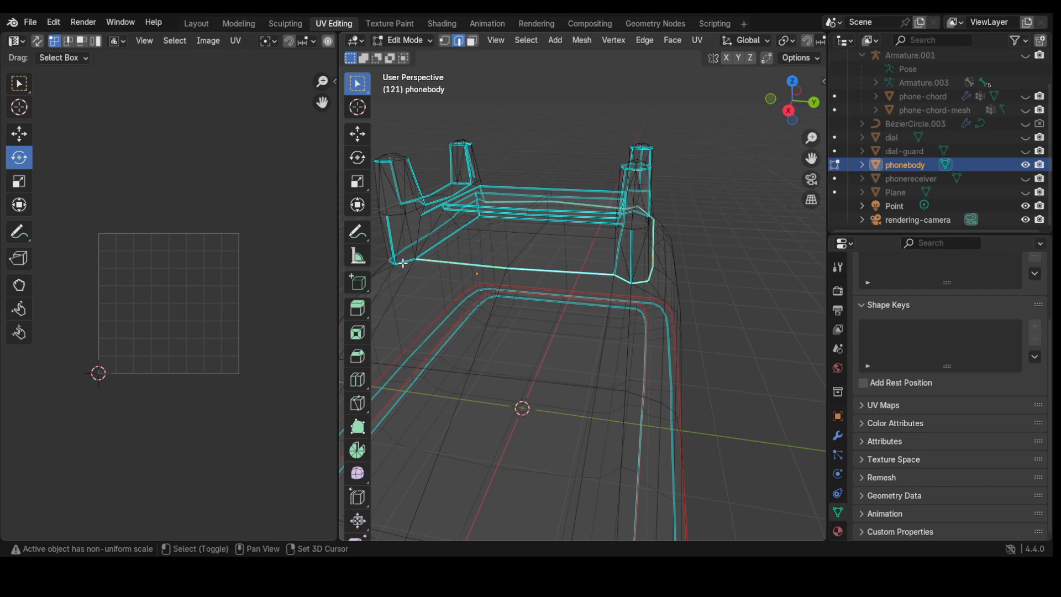
pyautogui.moveTo(402, 264); pyautogui.dragTo(468, 283, button='middle')
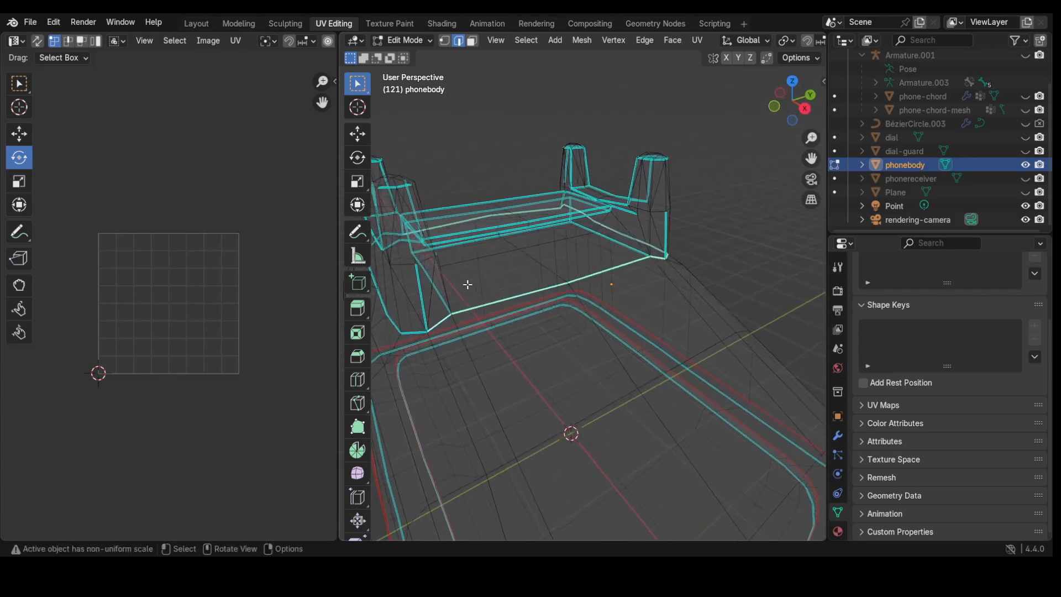
pyautogui.moveTo(409, 332); pyautogui.dragTo(519, 324, button='middle')
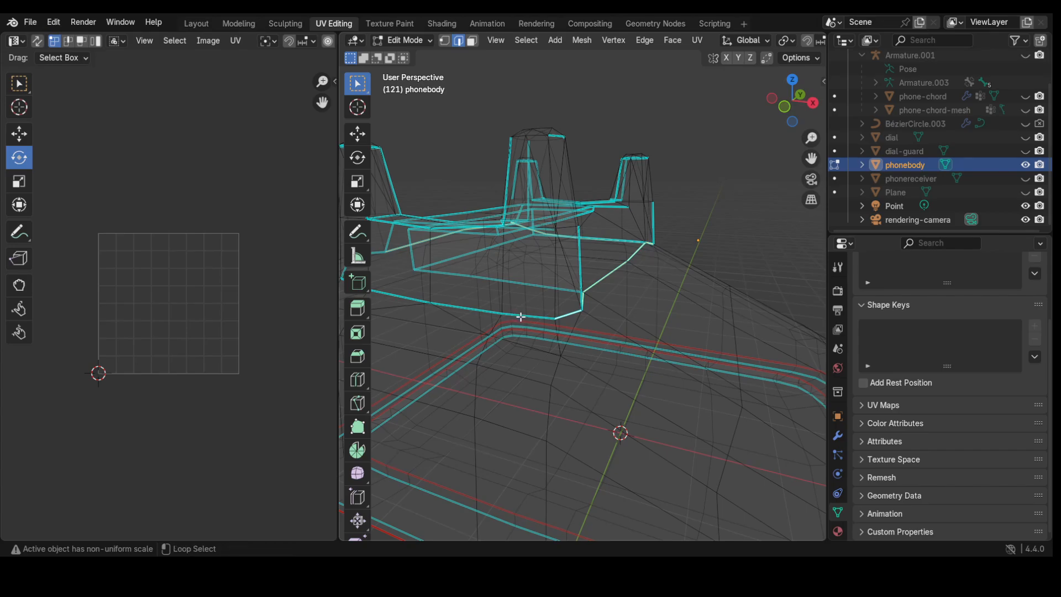
pyautogui.keyDown('alt'); pyautogui.click(517, 315); pyautogui.keyUp('alt')
pyautogui.moveTo(473, 317); pyautogui.dragTo(534, 311, button='middle')
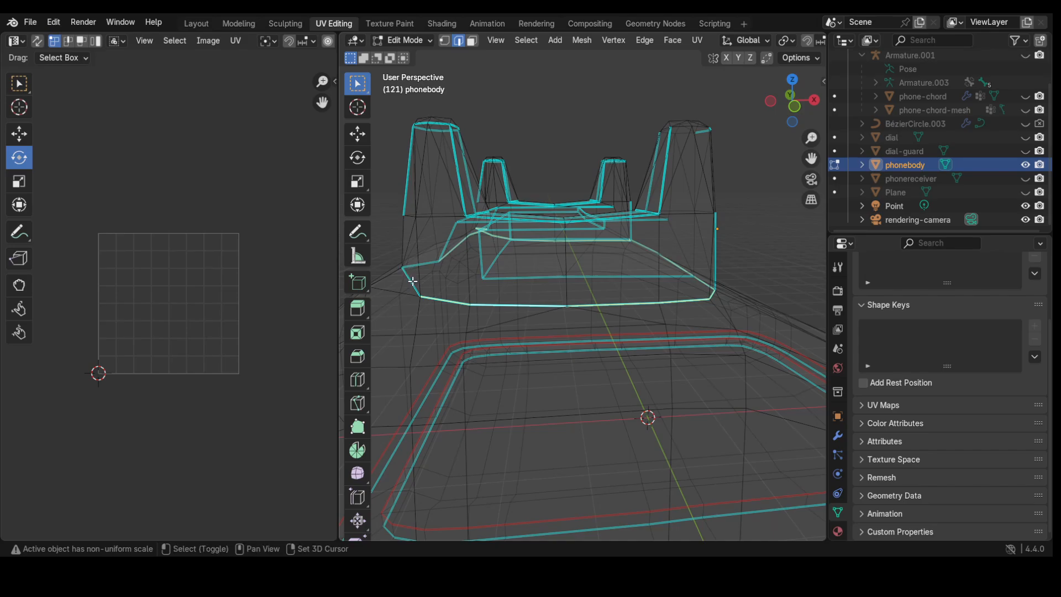
pyautogui.moveTo(395, 301); pyautogui.dragTo(545, 317, button='middle')
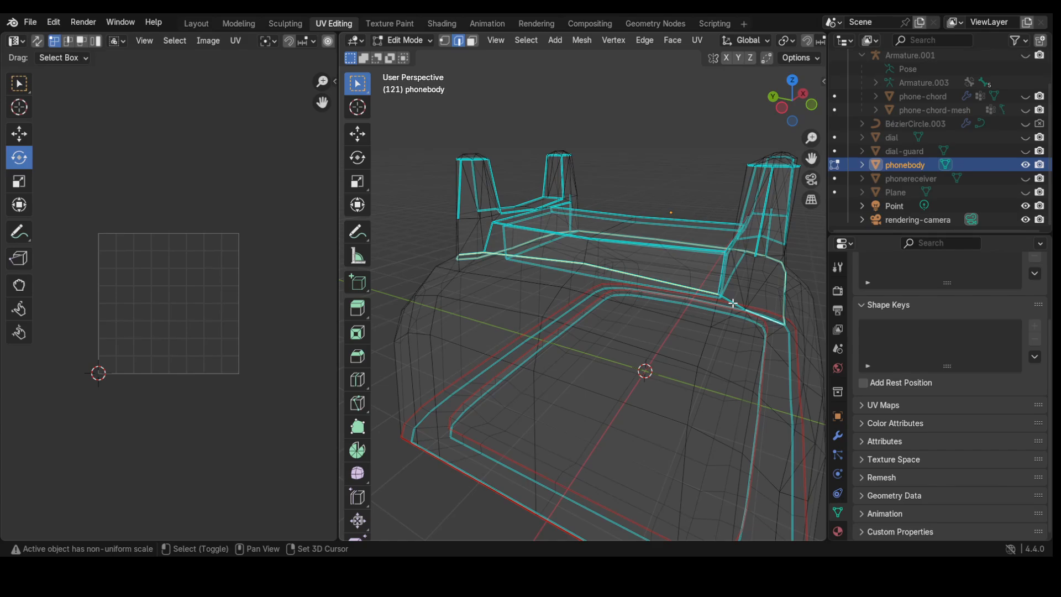
pyautogui.moveTo(654, 315); pyautogui.dragTo(608, 235, button='middle')
pyautogui.hotkey('ctrl', 'e')
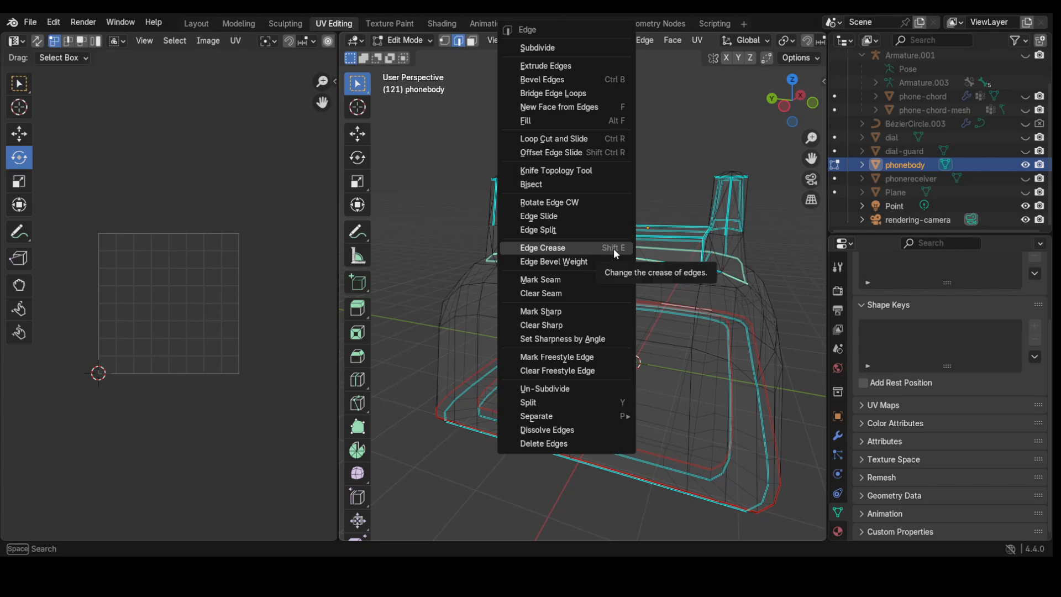
pyautogui.click(572, 280)
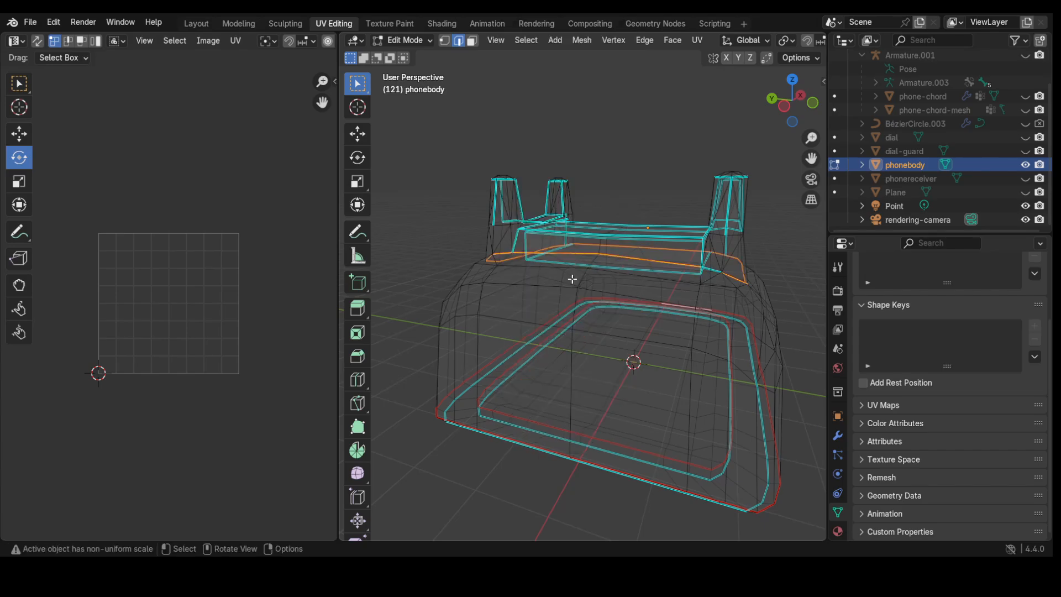
# Step: Deselect all edges and orbit and zoom around the body to inspect the new seams
pyautogui.click(457, 225)
pyautogui.moveTo(567, 327); pyautogui.dragTo(573, 307, button='middle')
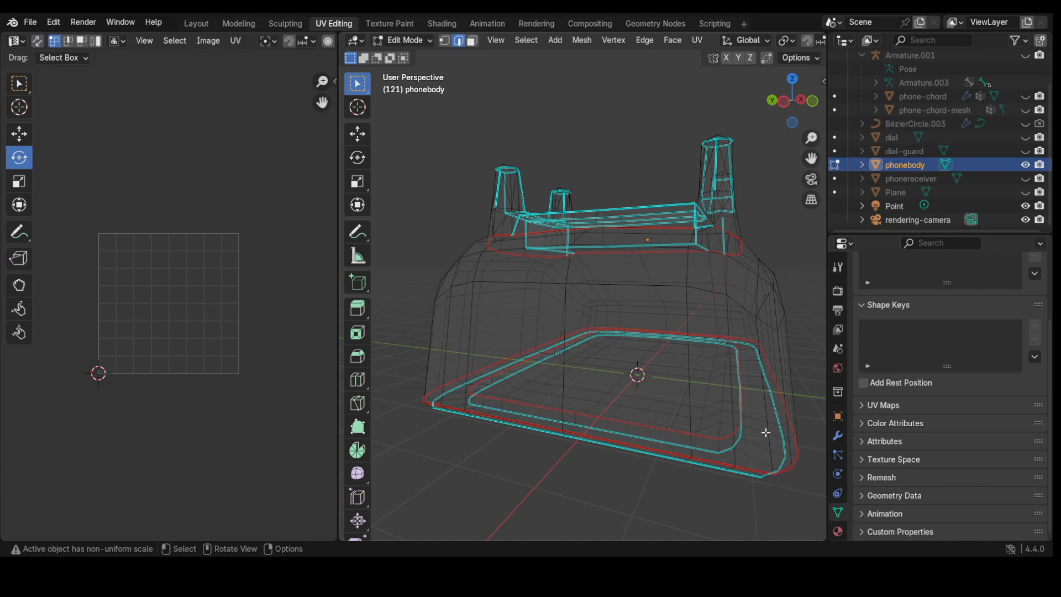
pyautogui.moveTo(704, 370); pyautogui.dragTo(458, 409, button='middle')
pyautogui.scroll(-3, 500, 411)
pyautogui.moveTo(526, 421)
pyautogui.mouseDown(button='middle')
pyautogui.moveTo(520, 398)
pyautogui.moveTo(519, 420)
pyautogui.moveTo(529, 420)
pyautogui.mouseUp(button='middle')
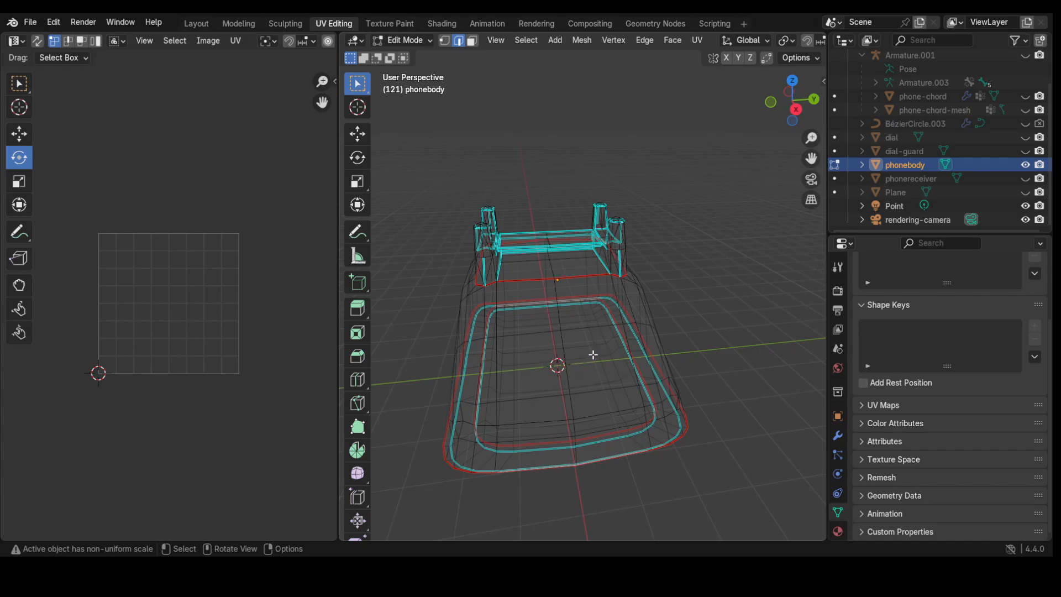
pyautogui.moveTo(584, 358); pyautogui.dragTo(583, 363, button='middle')
pyautogui.scroll(2, 563, 358)
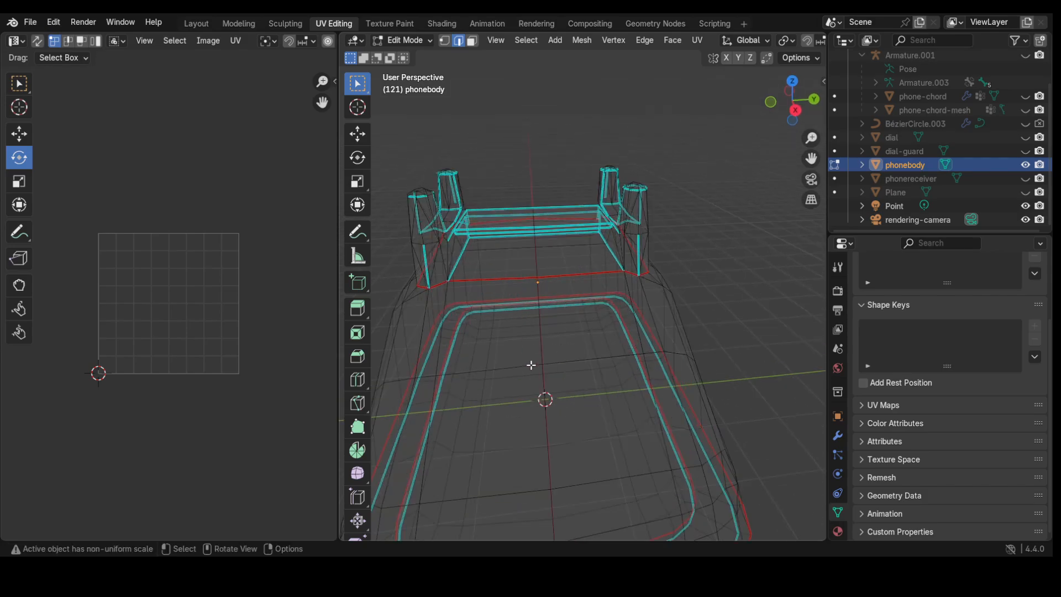
pyautogui.scroll(-1, 533, 366)
# Step: Switch the viewport to solid shading and orbit to look down on the body
pyautogui.press('z')
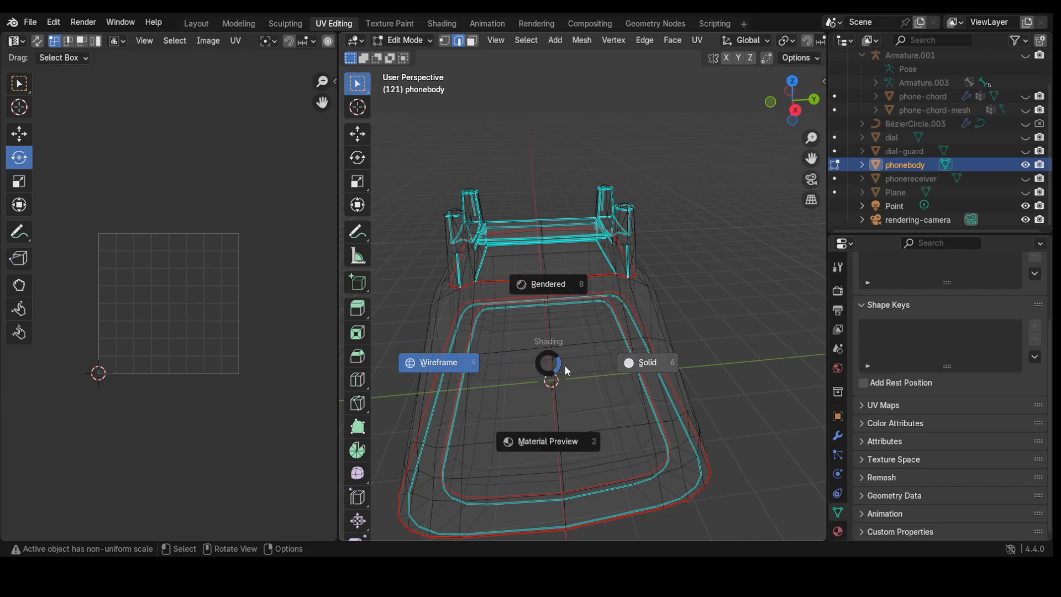
pyautogui.click(648, 367)
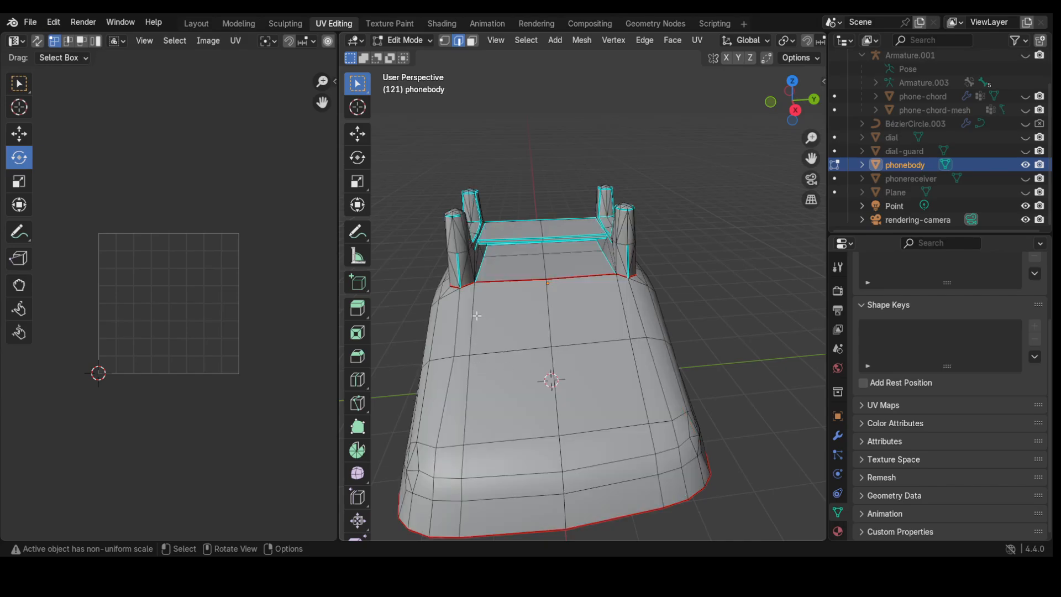
pyautogui.moveTo(450, 375); pyautogui.dragTo(482, 343, button='middle')
# Step: Slide a vertex on the body's upper-left side about 0.1 m along Y, then return to edge mode
pyautogui.click(486, 345)
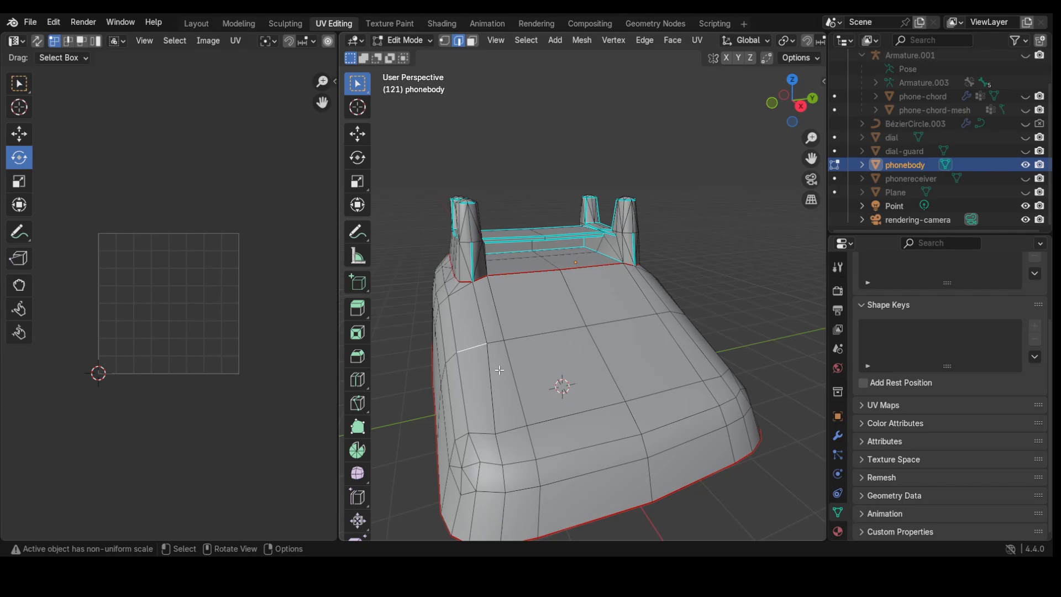
pyautogui.press('1')
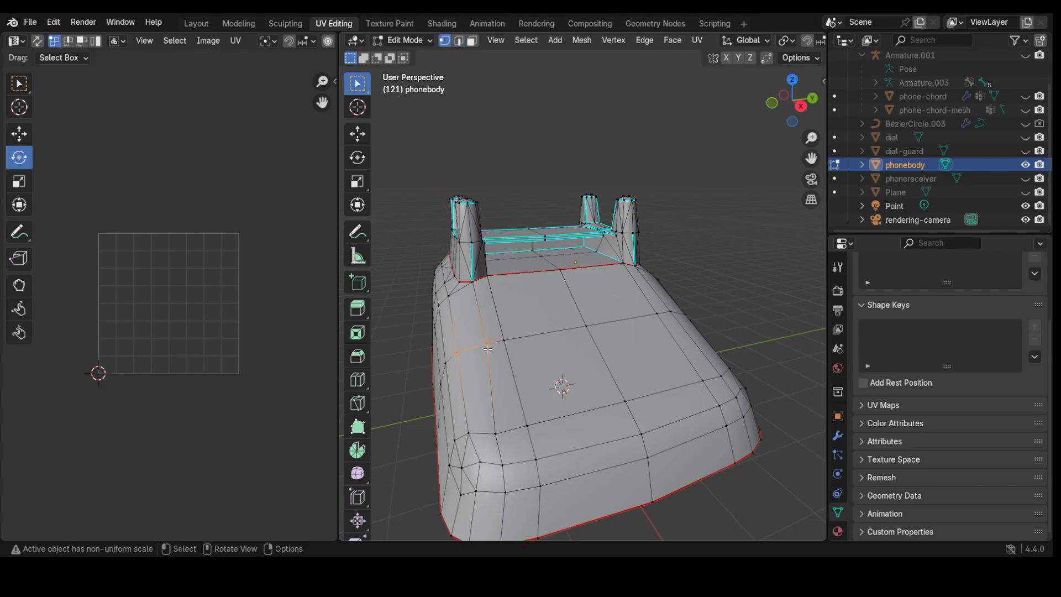
pyautogui.click(486, 344)
pyautogui.click(357, 133)
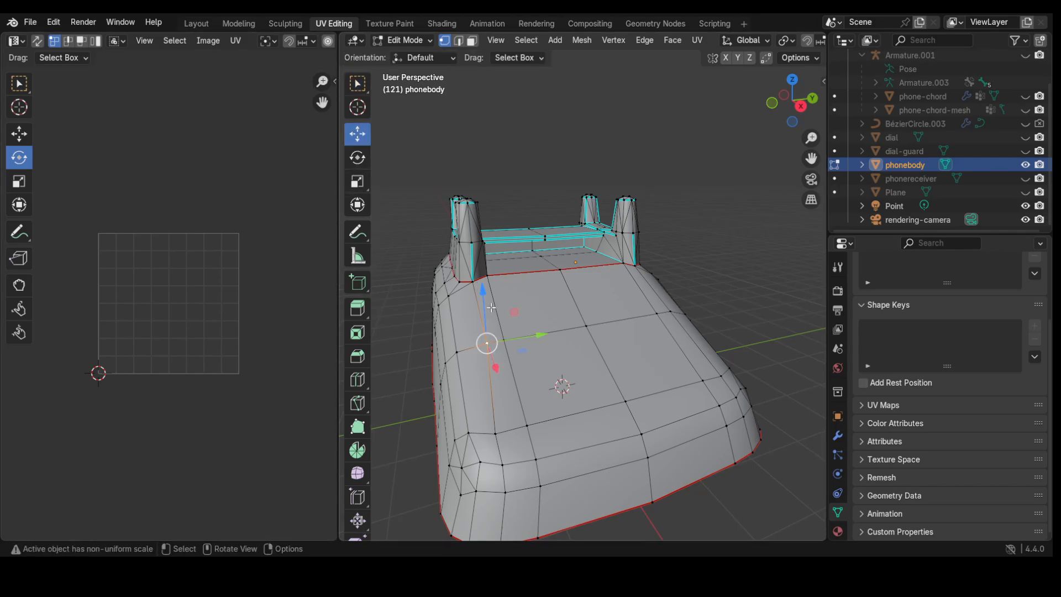
pyautogui.moveTo(536, 335); pyautogui.dragTo(529, 336)
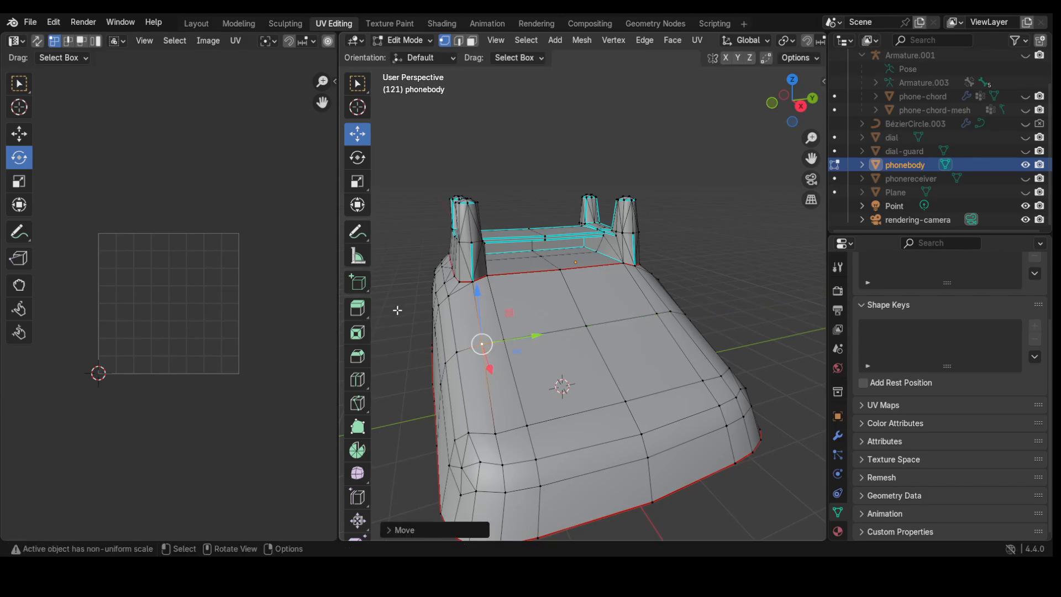
pyautogui.moveTo(442, 358); pyautogui.dragTo(478, 436, button='middle')
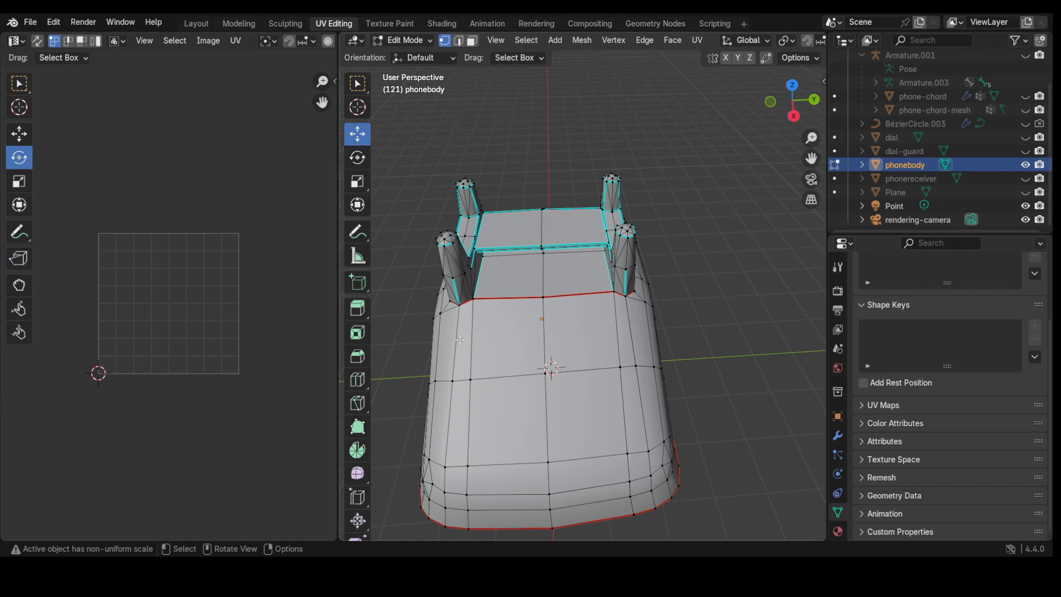
pyautogui.scroll(3, 460, 318)
pyautogui.scroll(-2, 441, 363)
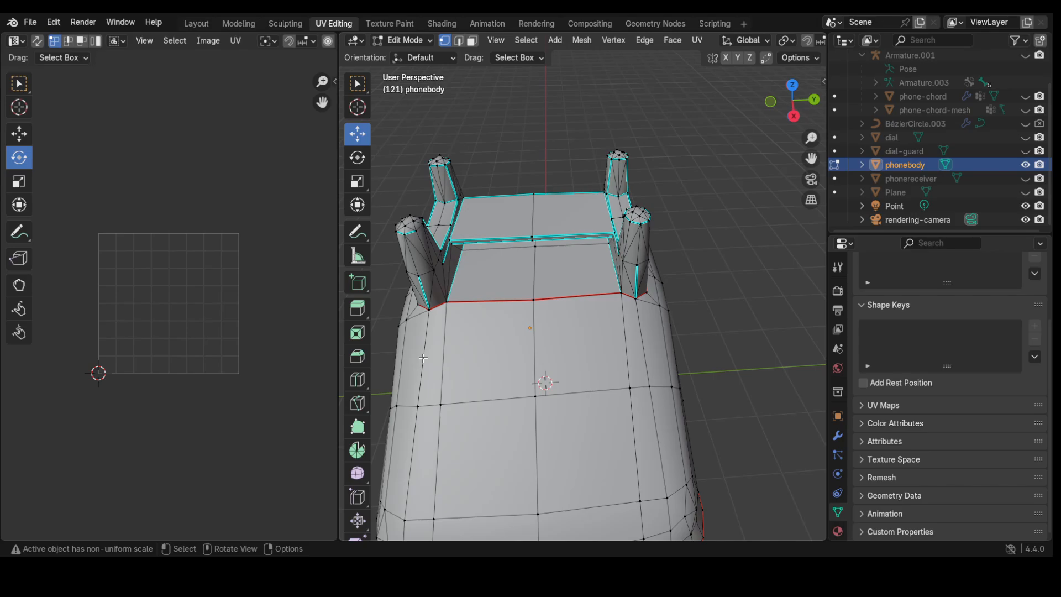
pyautogui.press('2')
# Step: Select the rectangular edge loop inset around the body's top panel and mark it as a seam
pyautogui.click(424, 358)
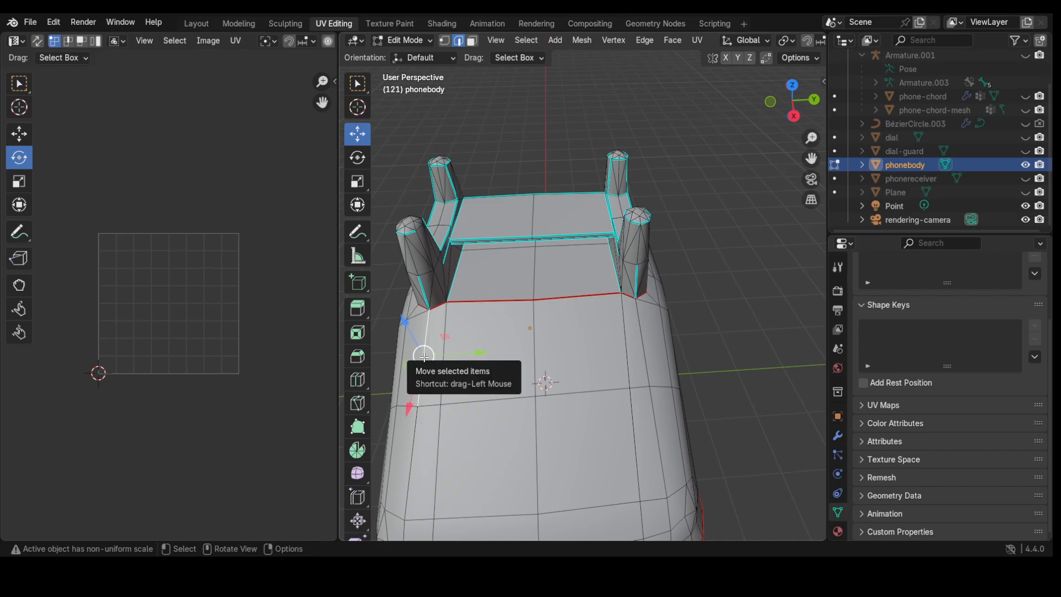
pyautogui.press('w')
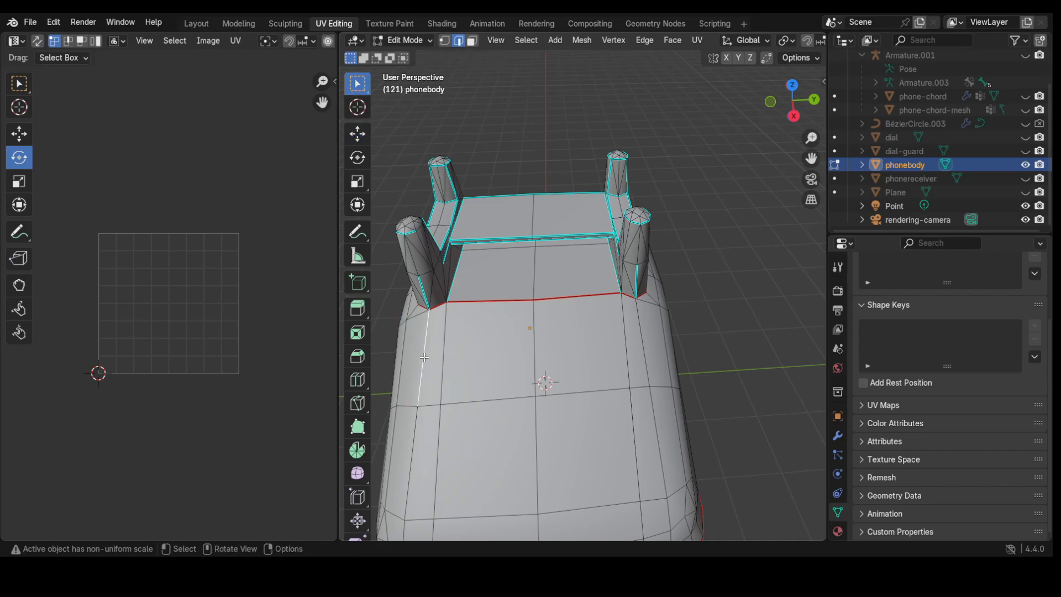
pyautogui.keyDown('shift'); pyautogui.click(409, 479); pyautogui.keyUp('shift')
pyautogui.scroll(-2, 425, 497)
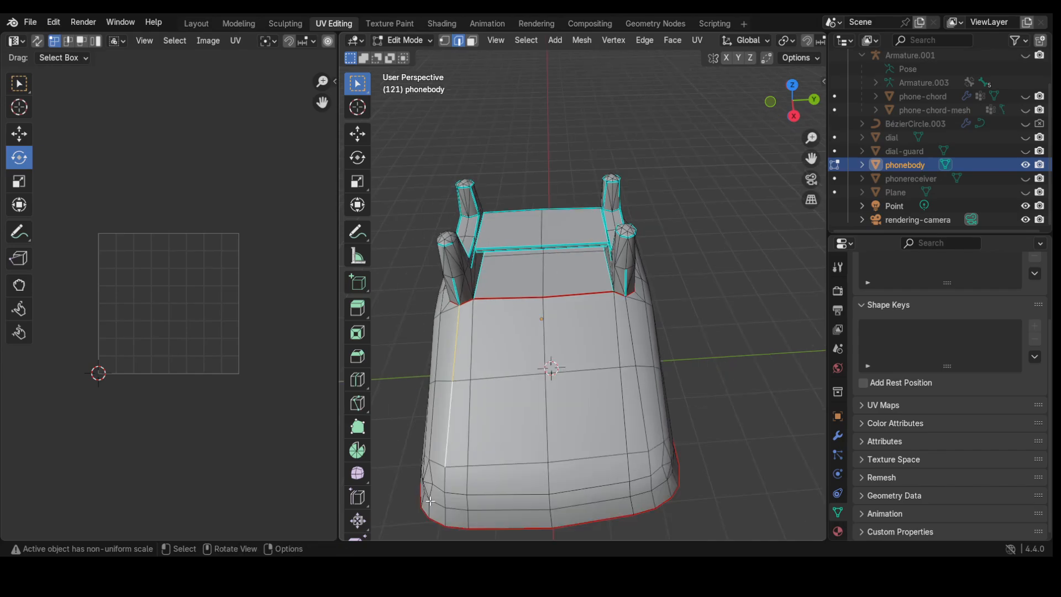
pyautogui.keyDown('shift'); pyautogui.click(445, 478); pyautogui.keyUp('shift')
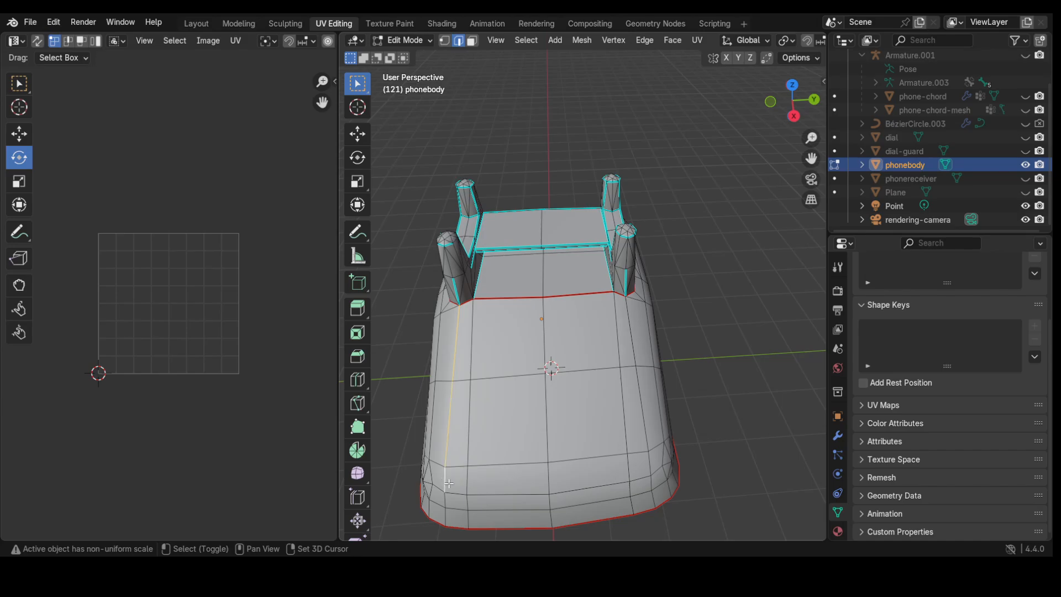
pyautogui.keyDown('shift'); pyautogui.click(457, 492); pyautogui.keyUp('shift')
pyautogui.keyDown('ctrl'); pyautogui.click(640, 478); pyautogui.keyUp('ctrl')
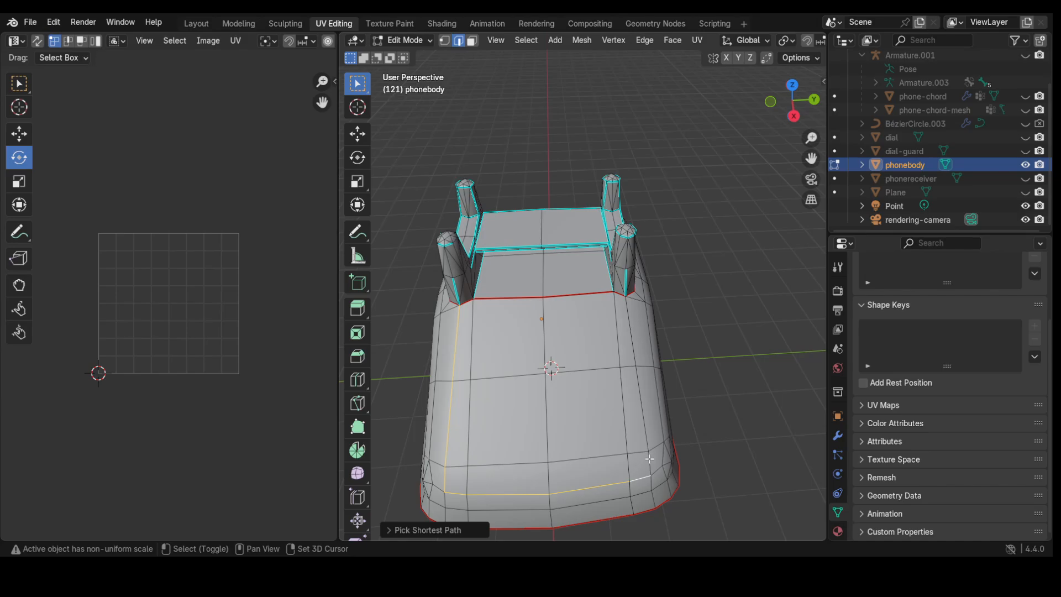
pyautogui.keyDown('shift'); pyautogui.click(649, 459); pyautogui.keyUp('shift')
pyautogui.keyDown('shift'); pyautogui.click(645, 425); pyautogui.keyUp('shift')
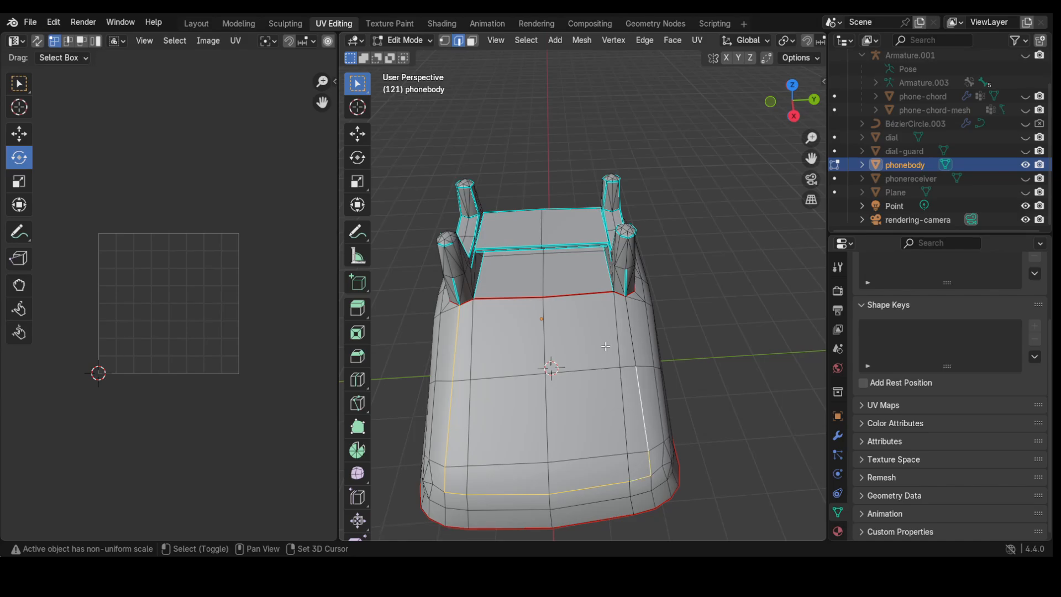
pyautogui.keyDown('shift'); pyautogui.click(633, 334); pyautogui.keyUp('shift')
pyautogui.hotkey('ctrl', 'e')
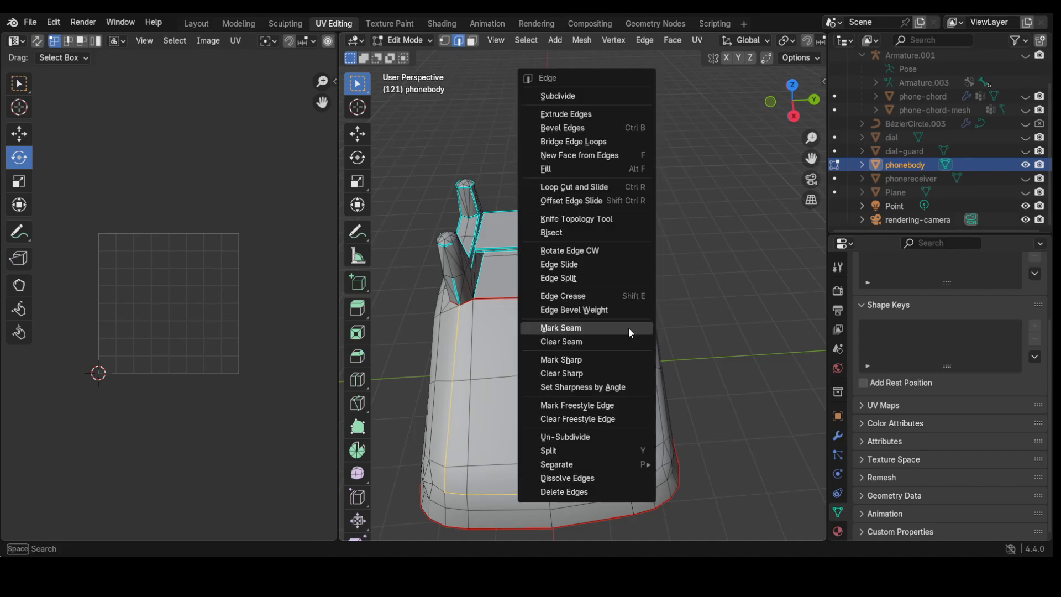
pyautogui.click(617, 326)
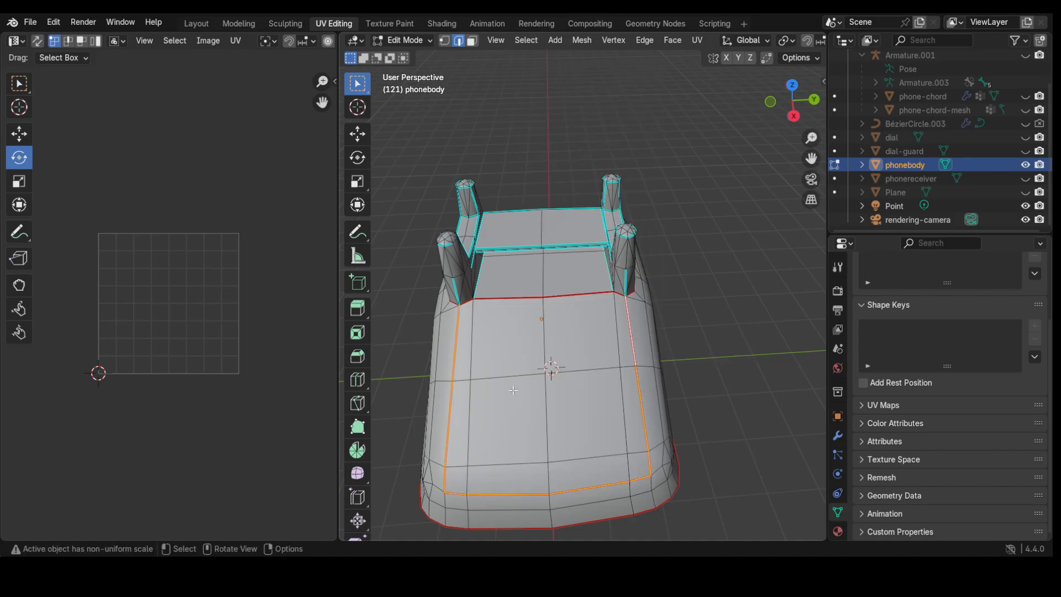
# Step: Switch to wireframe, orbit above the body, and box-select every face in face select mode
pyautogui.press('z')
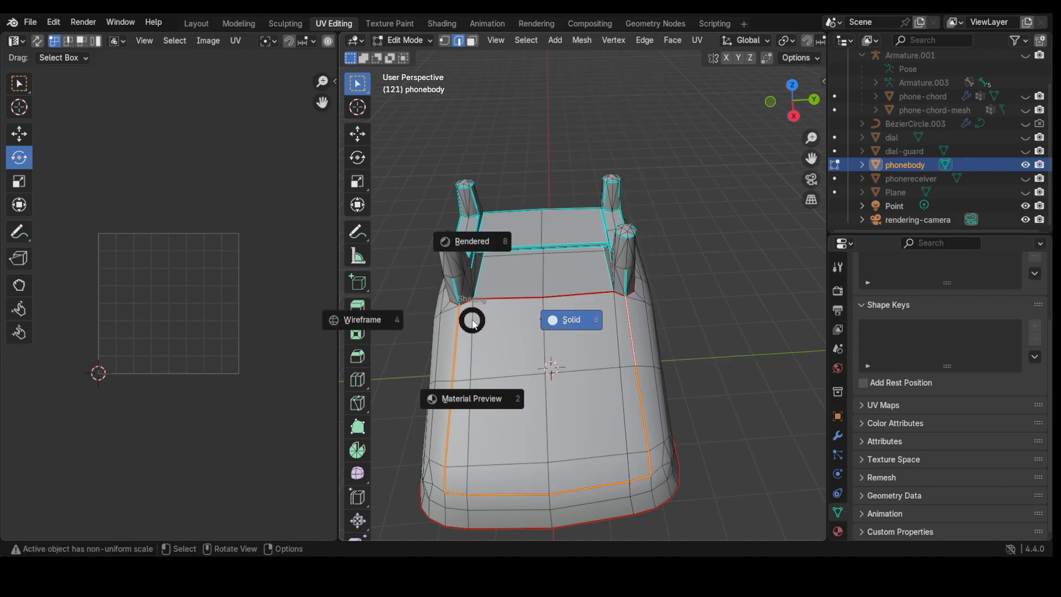
pyautogui.click(306, 331)
pyautogui.moveTo(477, 411)
pyautogui.mouseDown(button='middle')
pyautogui.moveTo(532, 360)
pyautogui.moveTo(729, 265)
pyautogui.mouseUp(button='middle')
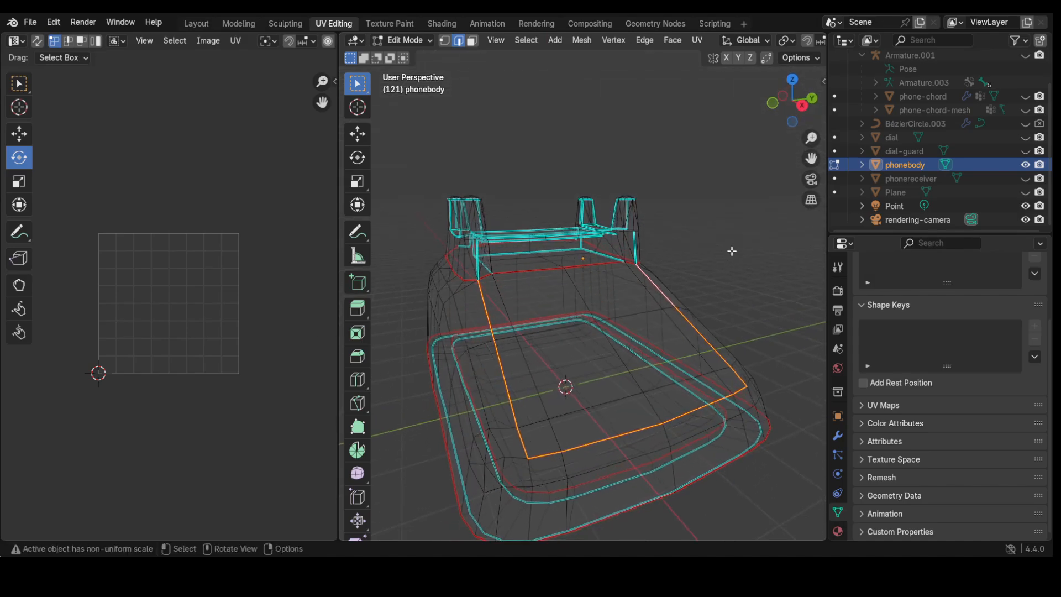
pyautogui.click(732, 251)
pyautogui.moveTo(610, 340); pyautogui.dragTo(606, 327, button='middle')
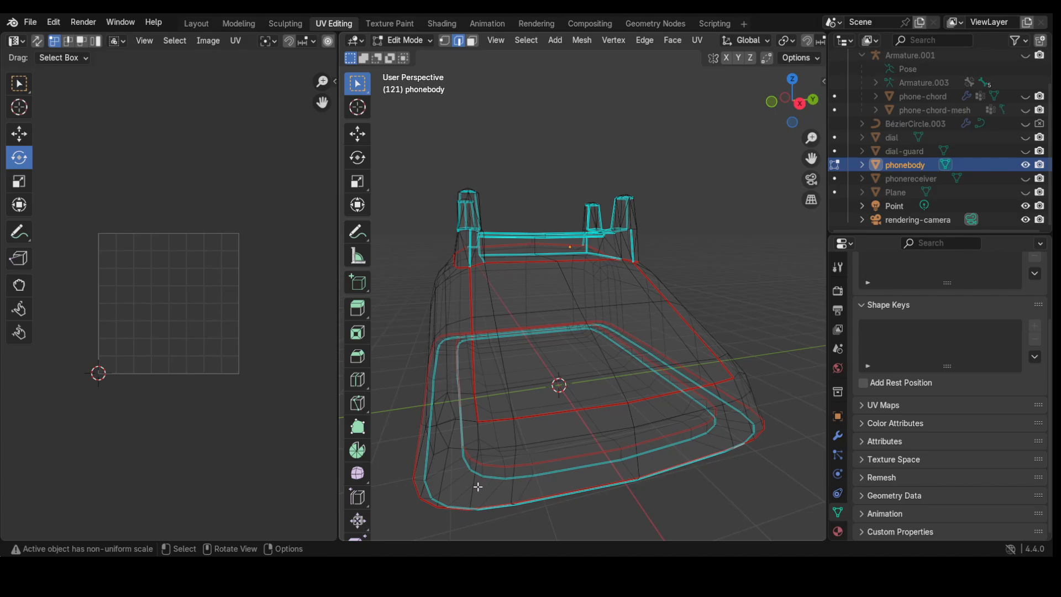
pyautogui.scroll(-3, 502, 464)
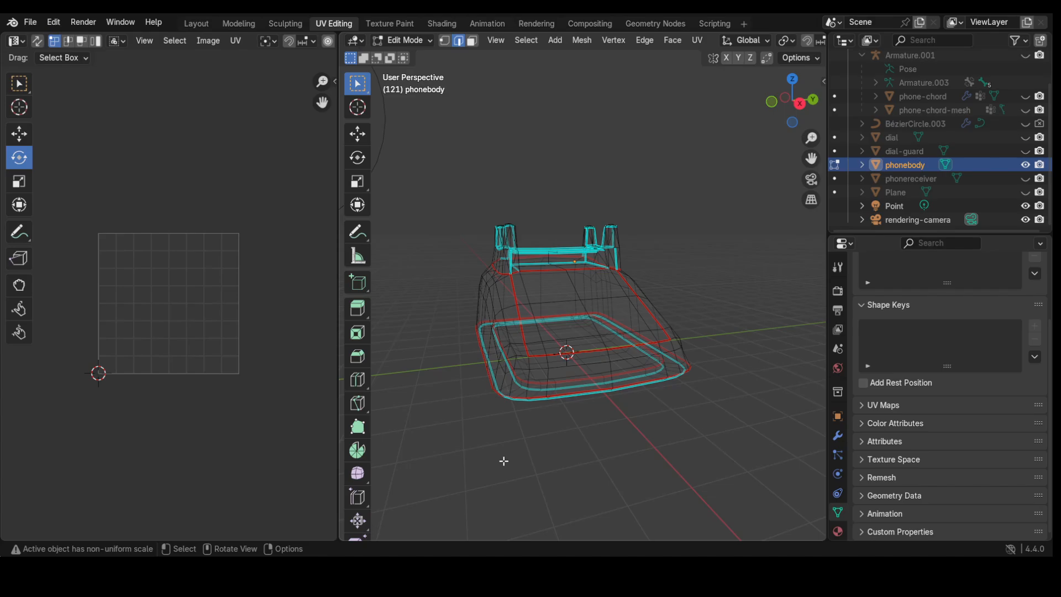
pyautogui.moveTo(504, 461); pyautogui.dragTo(523, 496, button='middle')
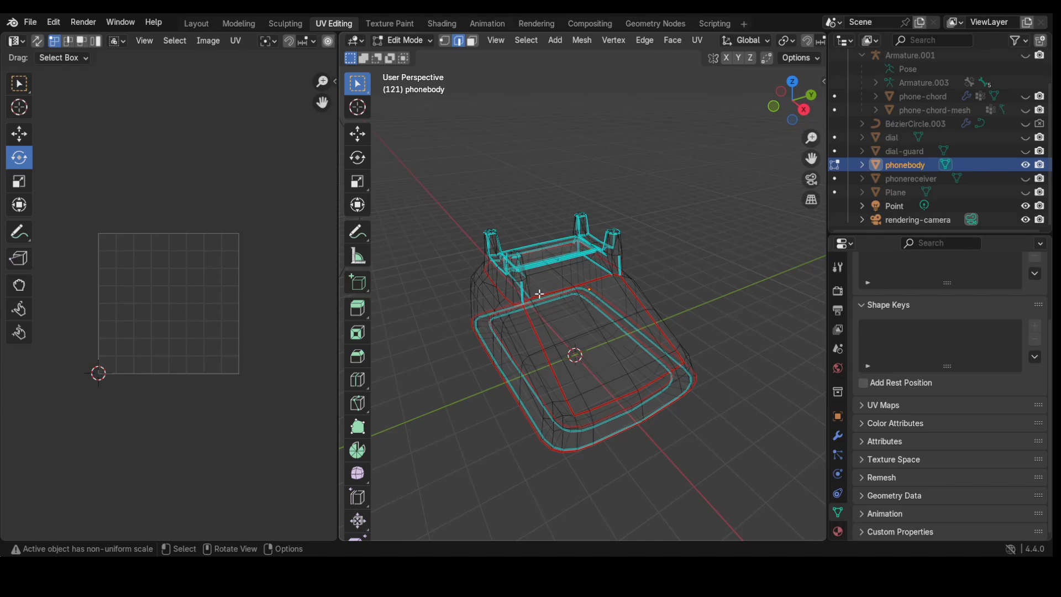
pyautogui.press('3')
pyautogui.press('b')
pyautogui.moveTo(422, 174); pyautogui.dragTo(750, 513)
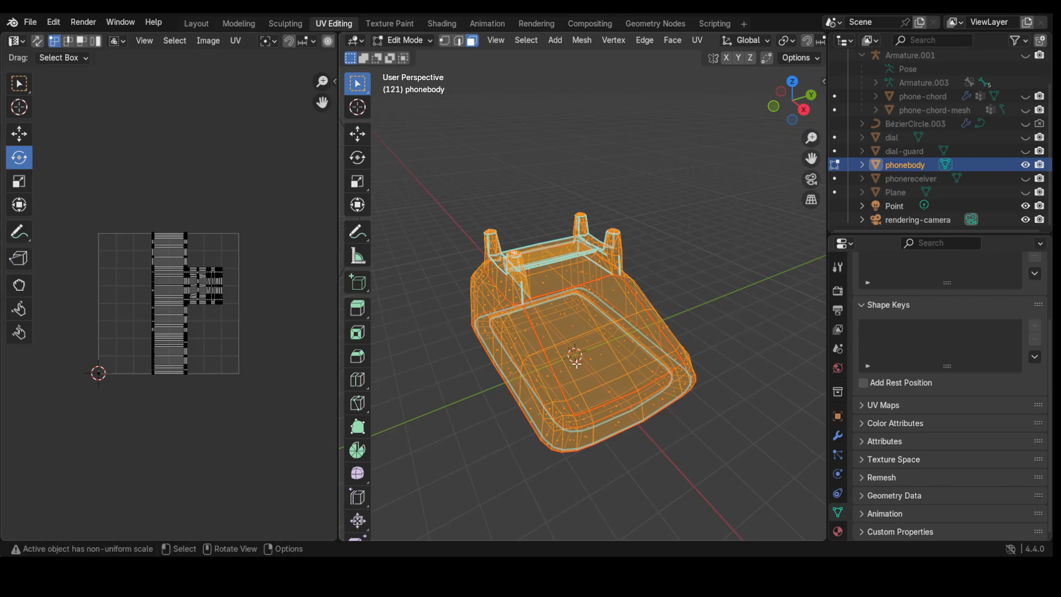
# Step: Unwrap all selected faces from the Ctrl+F face menu and zoom into the UV editor
pyautogui.hotkey('ctrl', 'f')
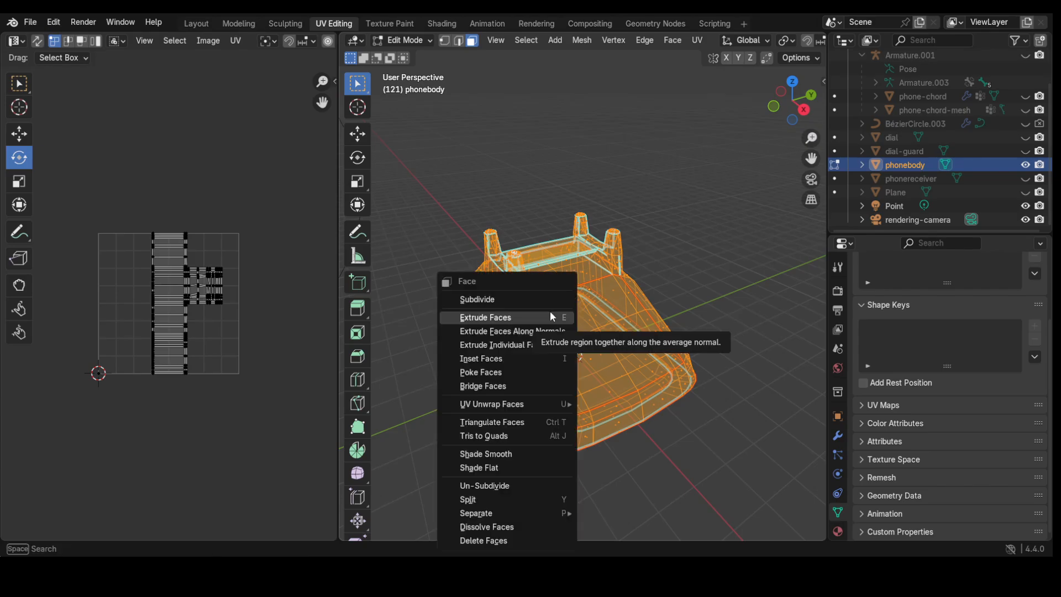
pyautogui.moveTo(524, 403)
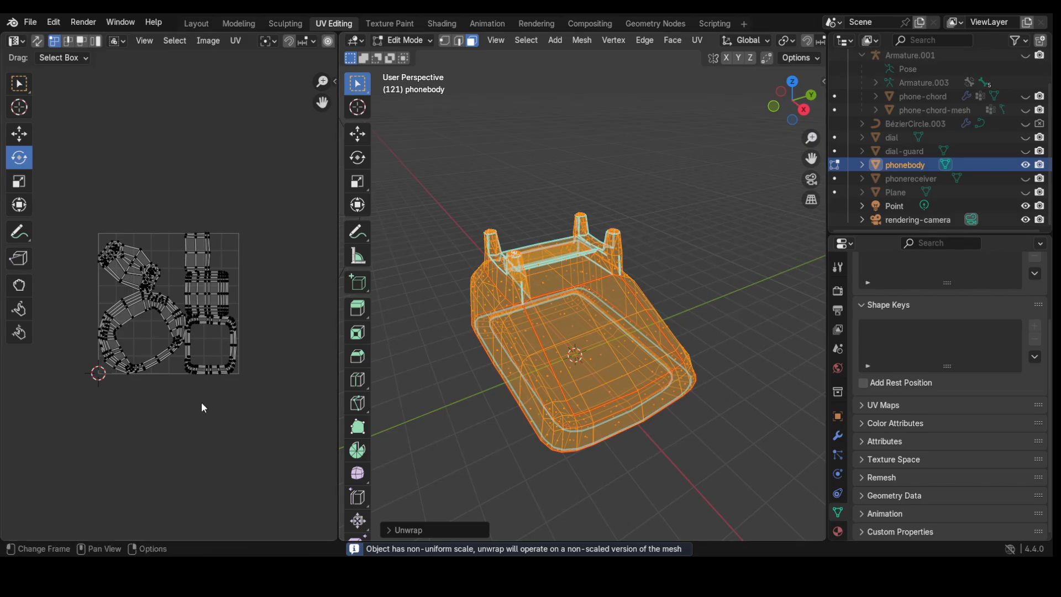
pyautogui.scroll(1, 216, 413)
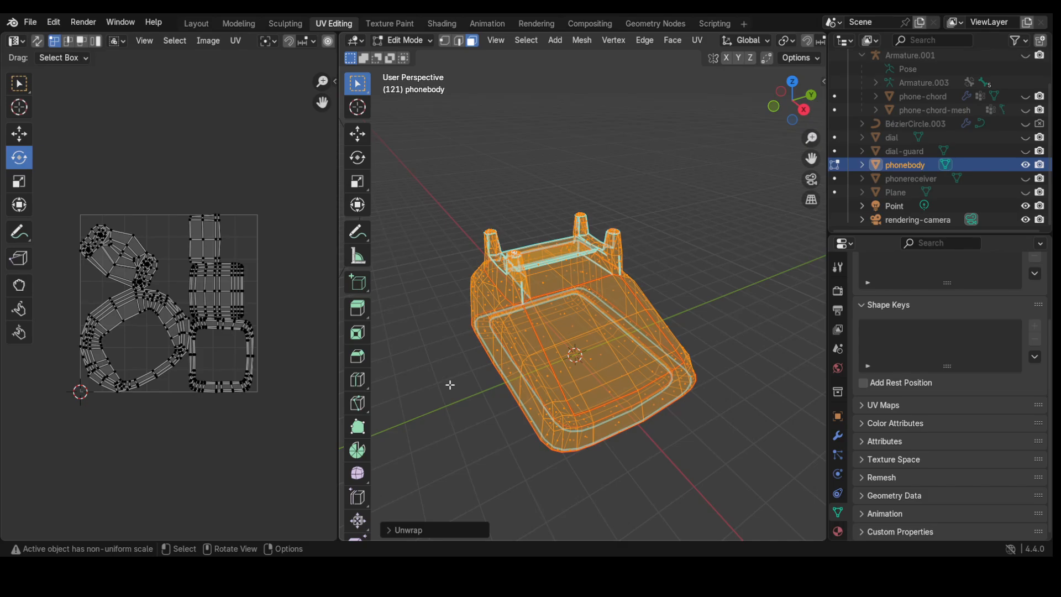
# Step: Return to Object Mode, hide the phone body and unhide the phone receiver
pyautogui.click(409, 40)
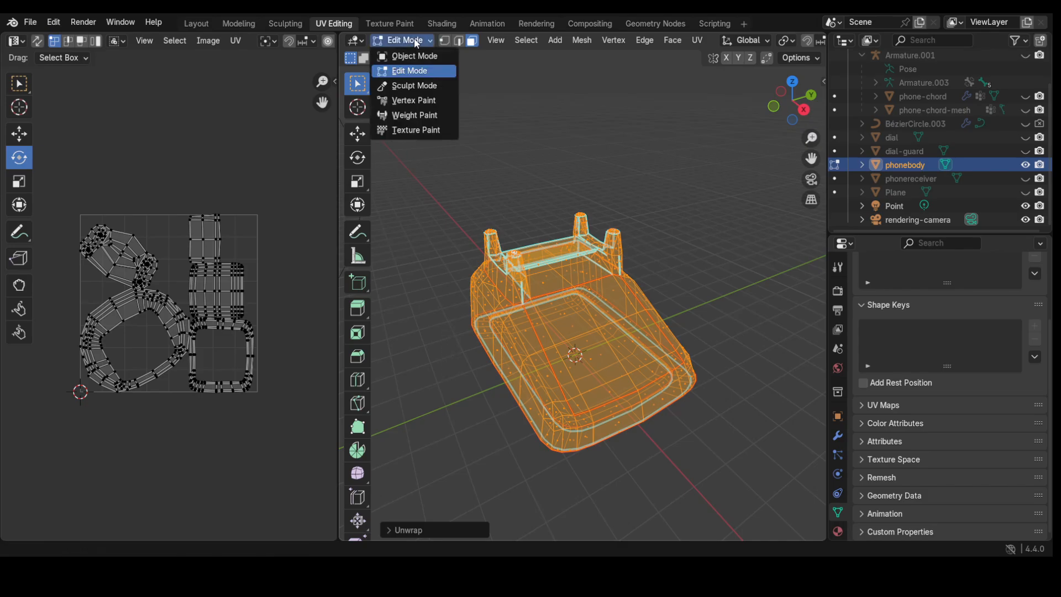
pyautogui.click(414, 57)
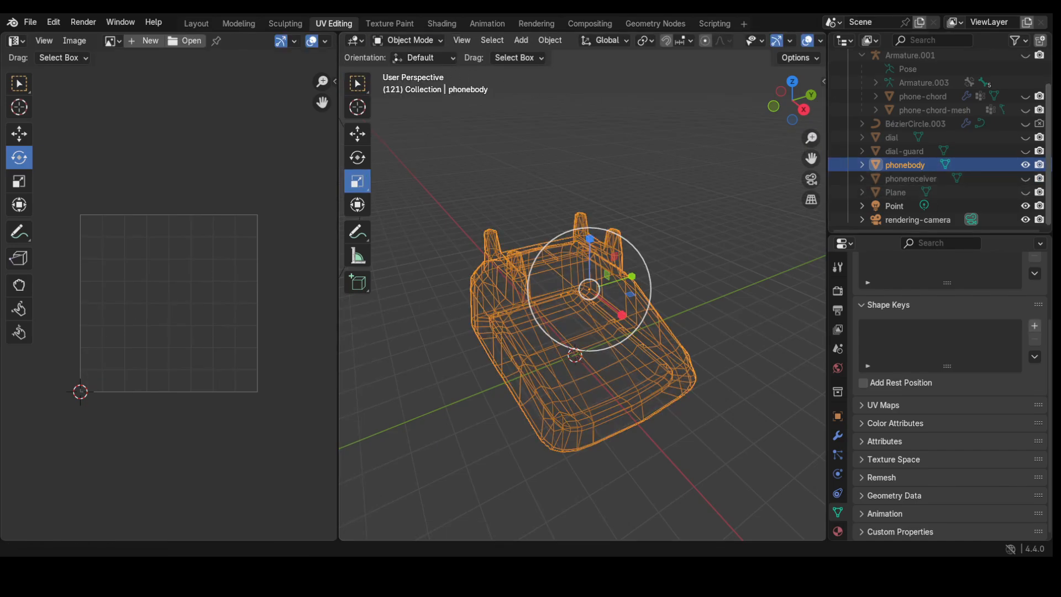
pyautogui.click(1024, 165)
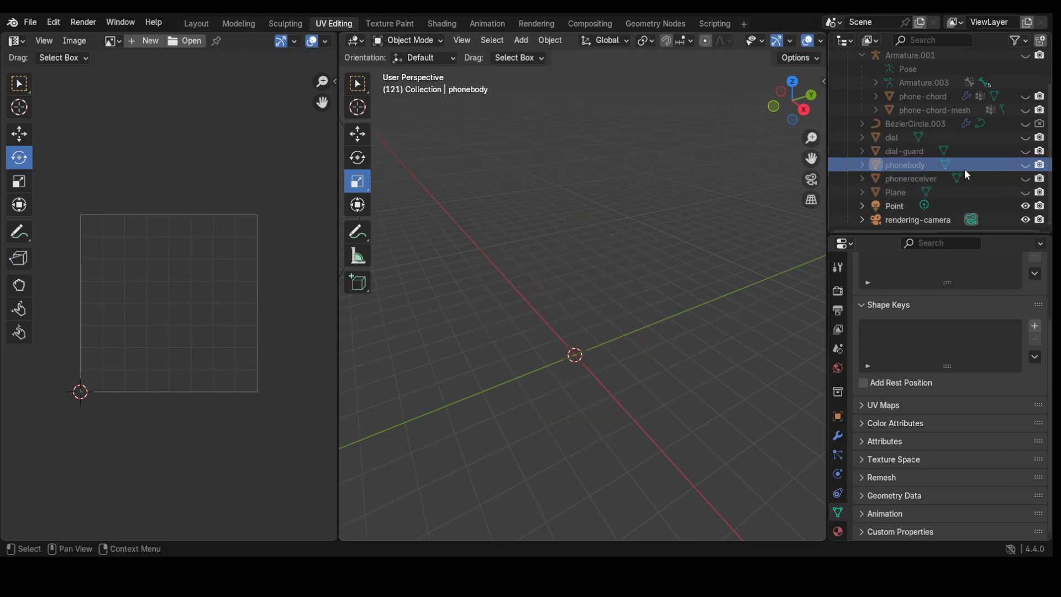
pyautogui.click(1025, 179)
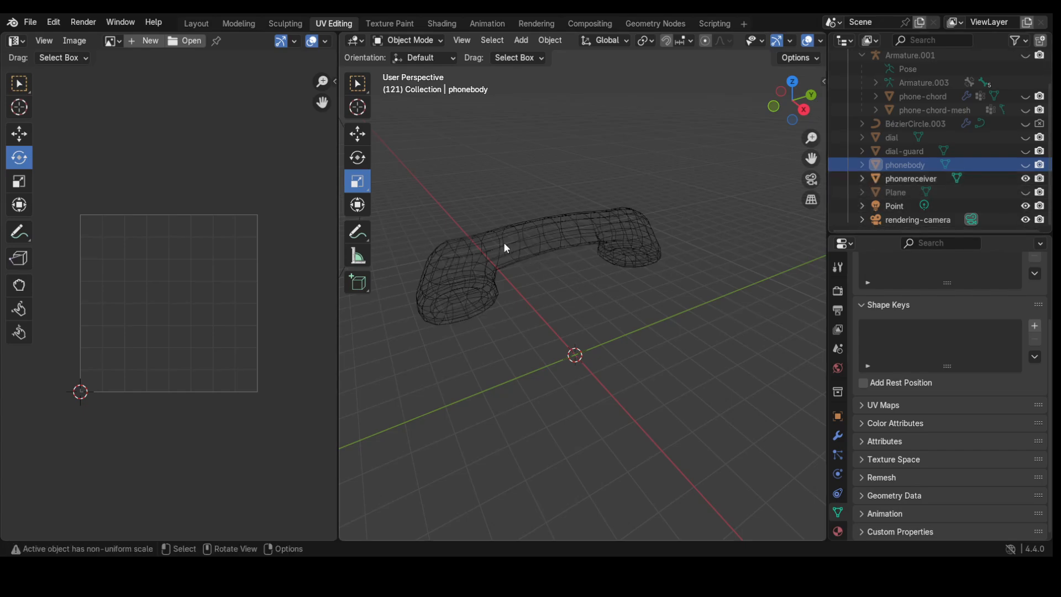
# Step: Switch the viewport to solid shading and select the phone receiver
pyautogui.scroll(5, 503, 242)
pyautogui.moveTo(489, 236); pyautogui.dragTo(513, 259, button='middle')
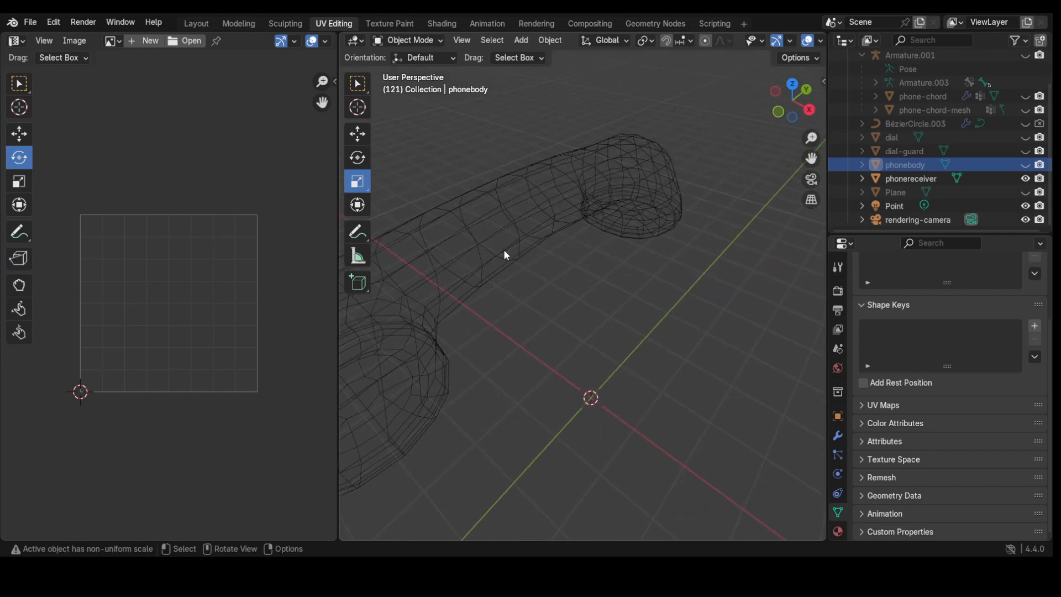
pyautogui.press('z')
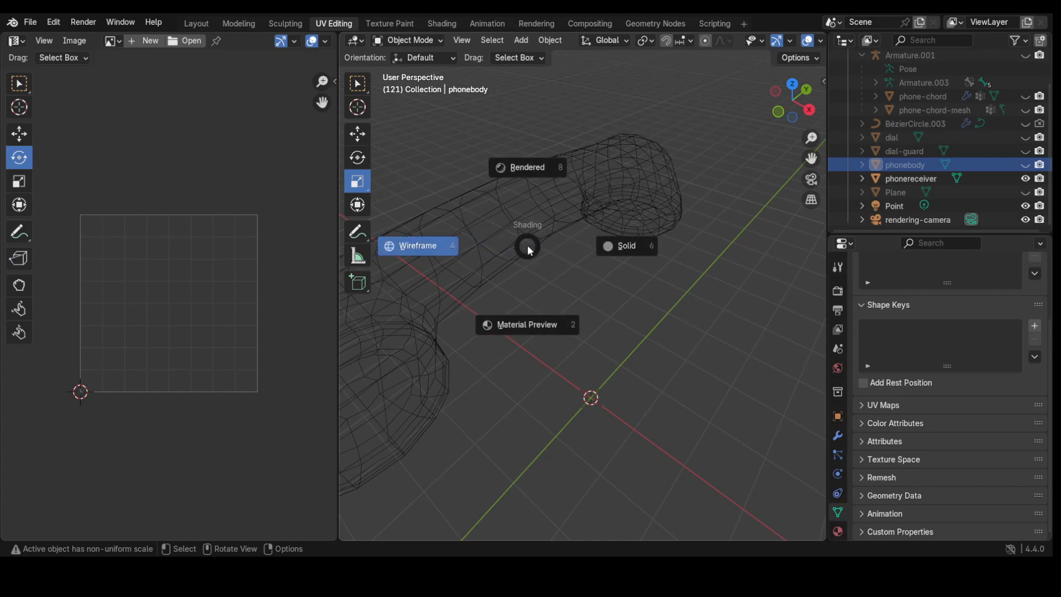
pyautogui.click(629, 245)
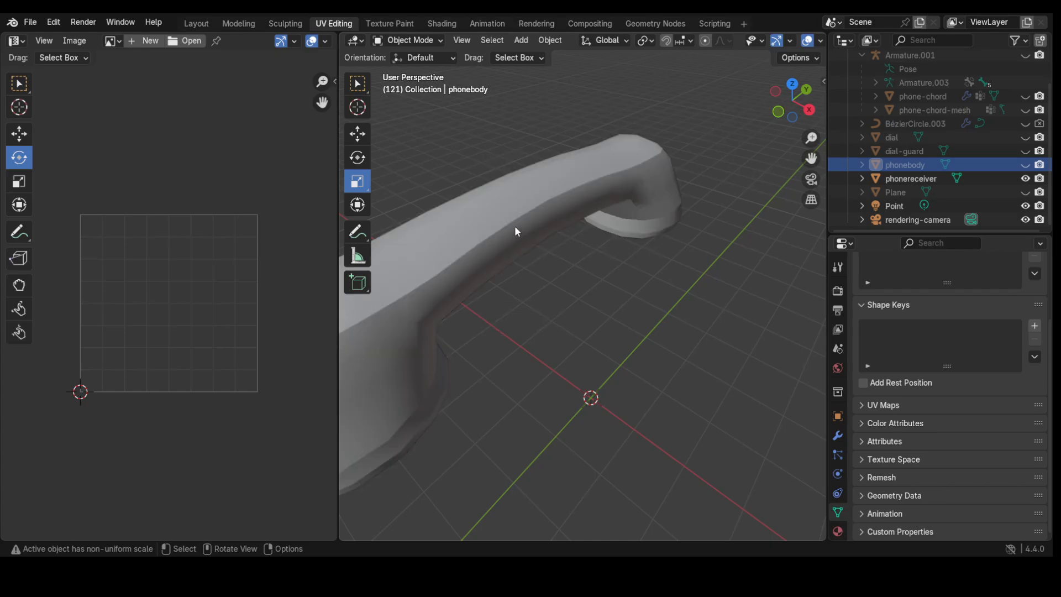
pyautogui.moveTo(515, 227); pyautogui.dragTo(508, 158, button='middle')
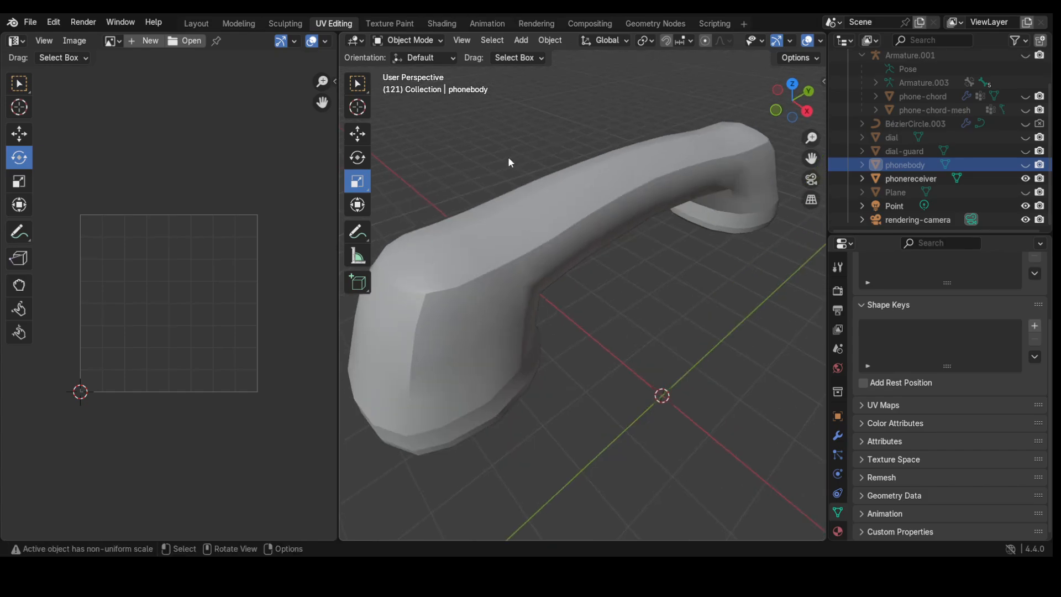
pyautogui.click(408, 42)
pyautogui.click(501, 203)
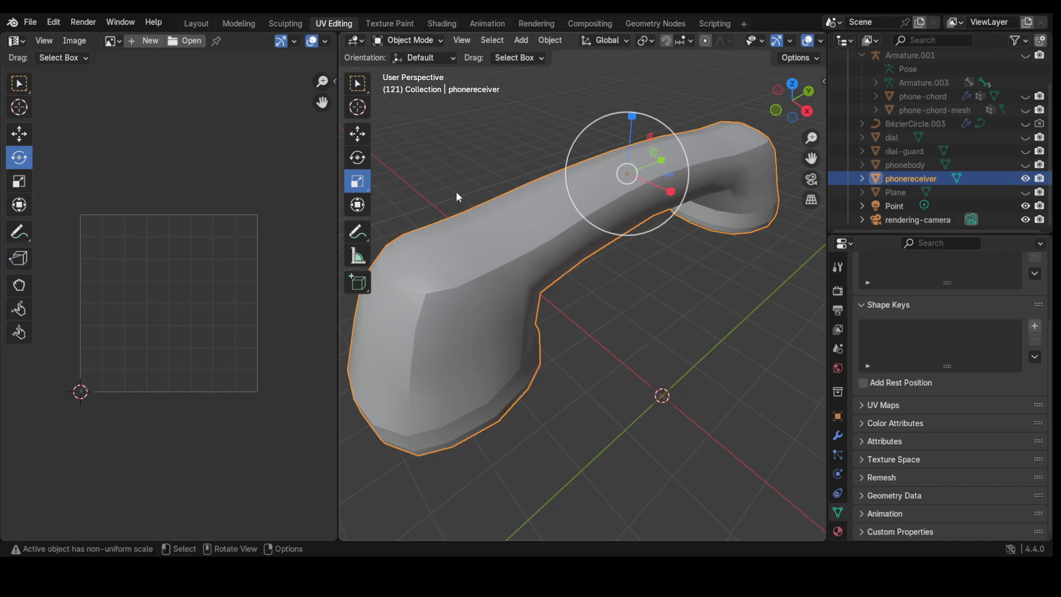
# Step: Put the phone receiver into Edit Mode with edge selection
pyautogui.press('w')
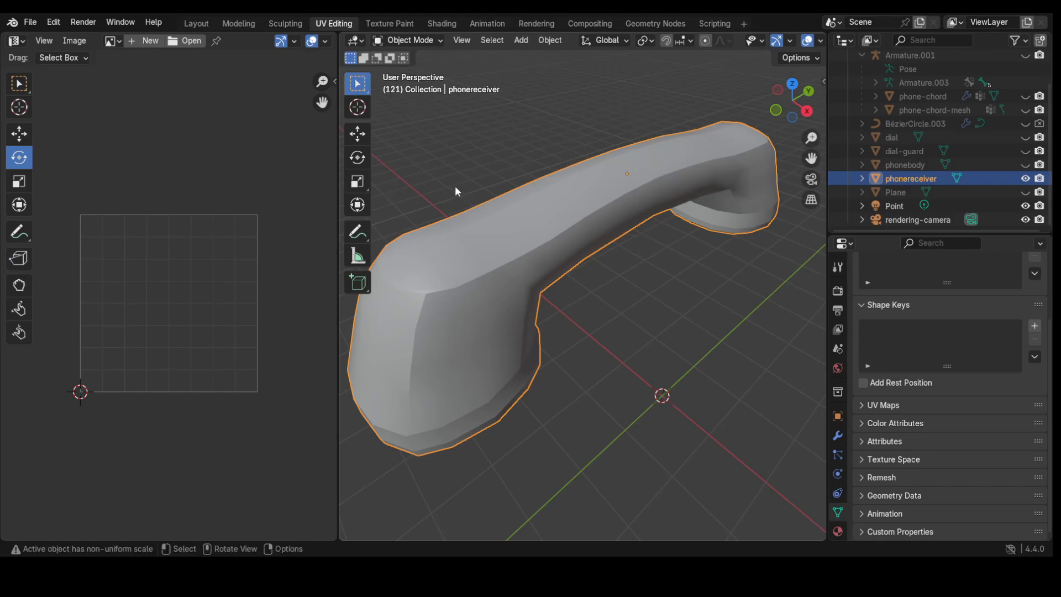
pyautogui.click(412, 41)
pyautogui.click(409, 69)
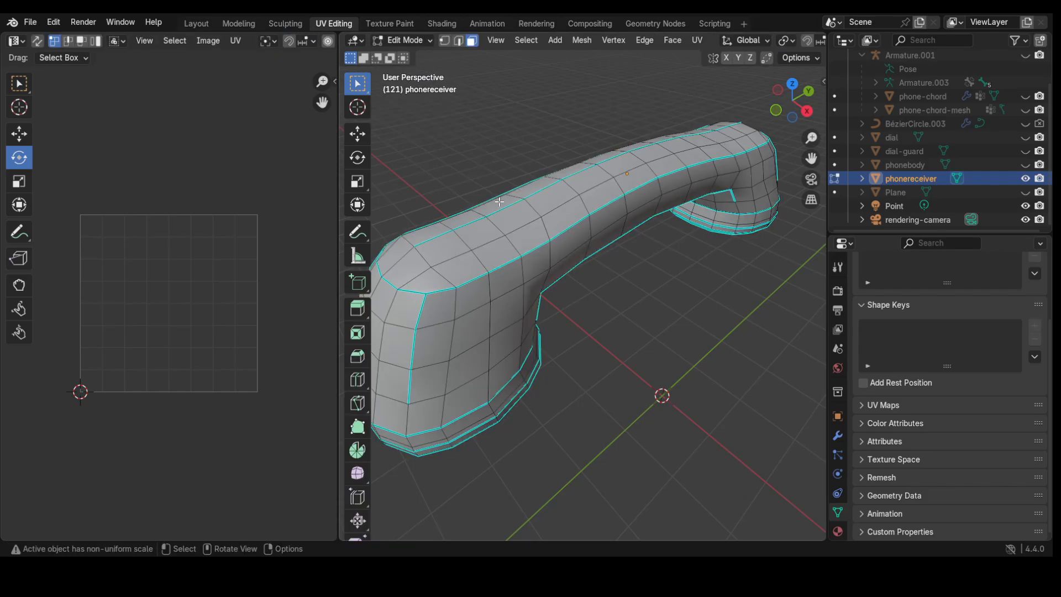
pyautogui.scroll(-2, 497, 282)
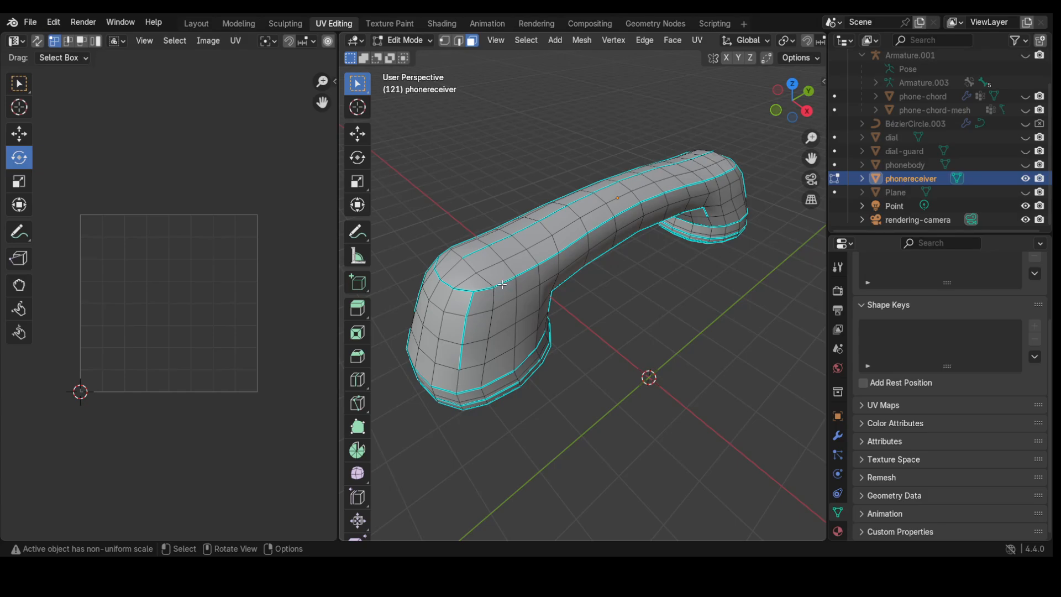
pyautogui.press('2')
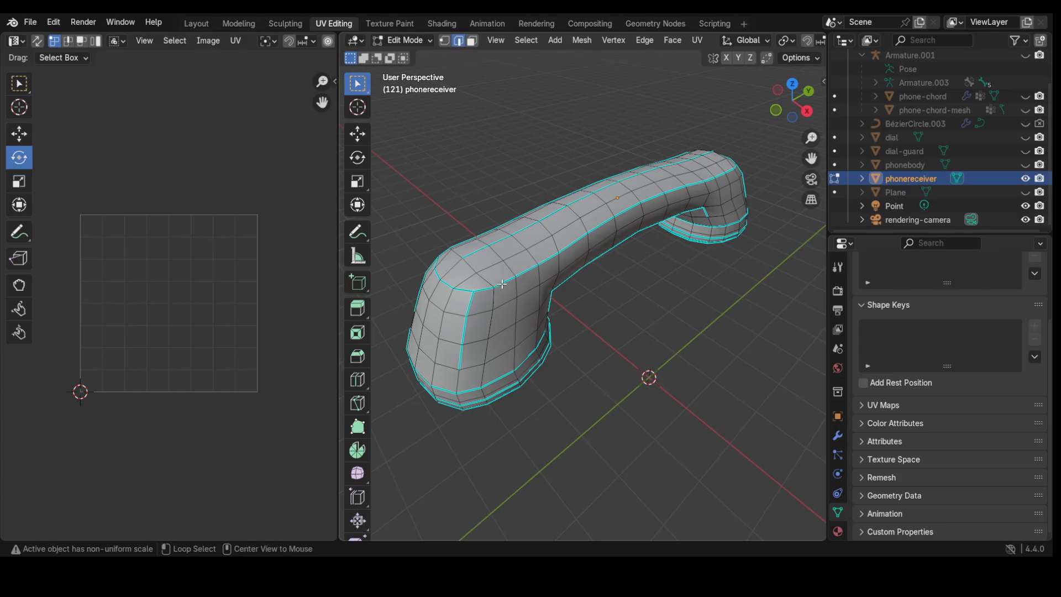
# Step: Select the edge loop along the receiver's top and mark it as a seam
pyautogui.keyDown('alt'); pyautogui.keyDown('shift'); pyautogui.click(502, 283); pyautogui.keyUp('shift'); pyautogui.keyUp('alt')
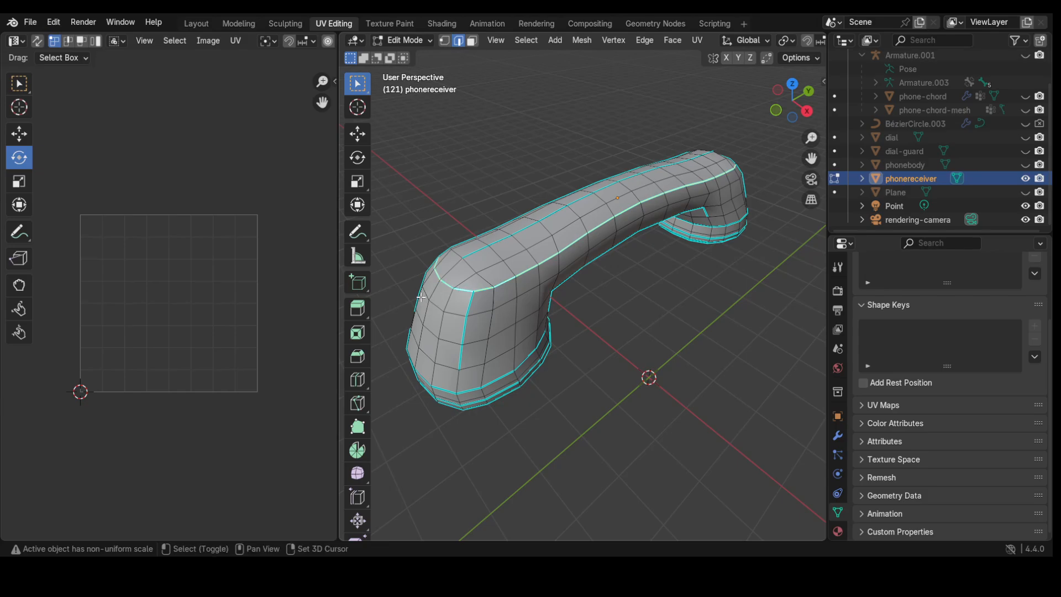
pyautogui.moveTo(419, 297); pyautogui.dragTo(603, 304, button='middle')
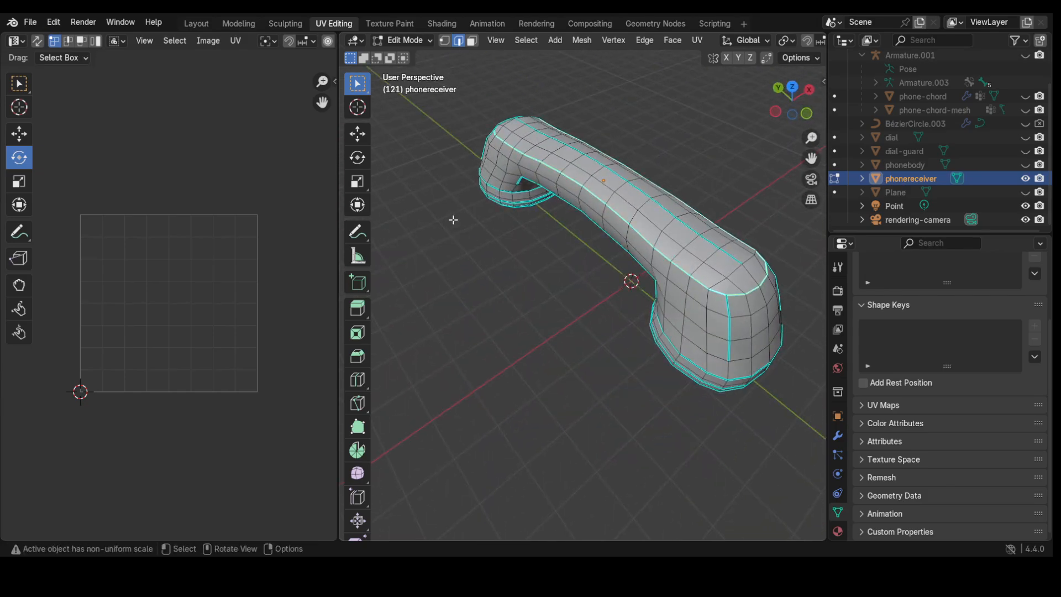
pyautogui.moveTo(452, 220); pyautogui.dragTo(646, 327, button='middle')
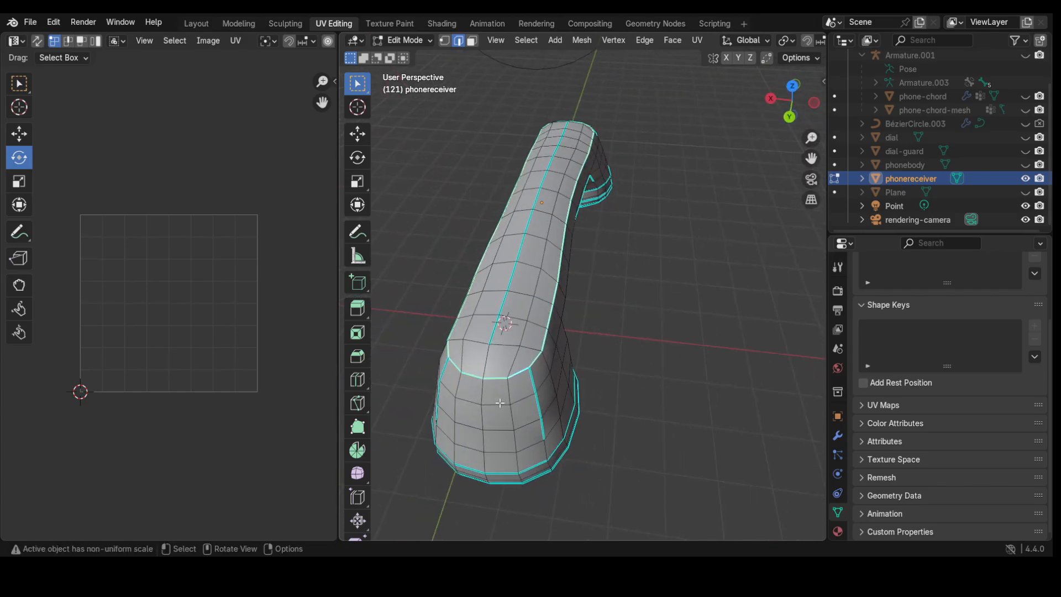
pyautogui.hotkey('ctrl', 'e')
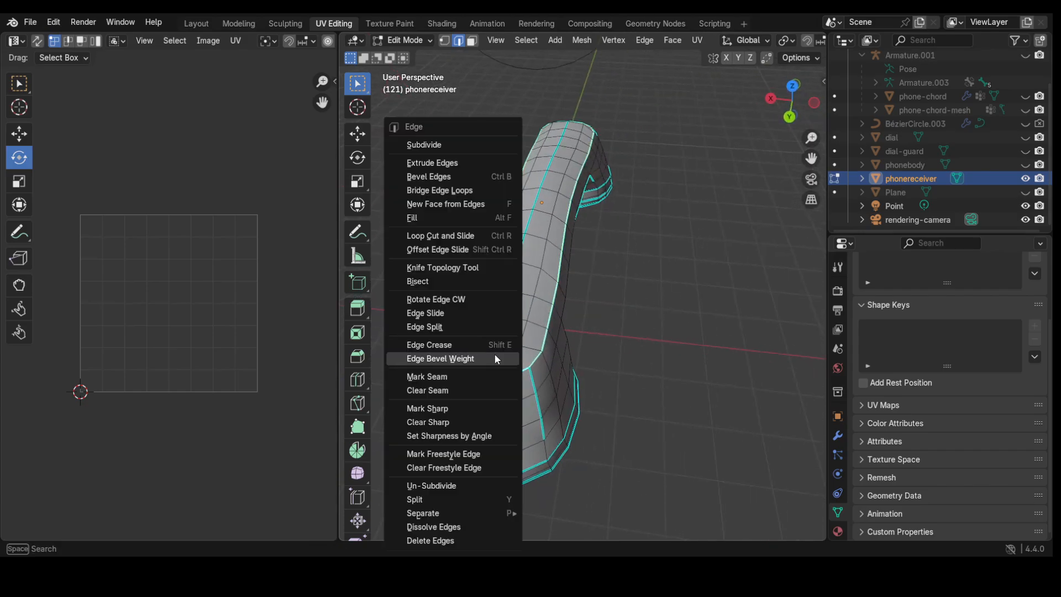
pyautogui.click(456, 376)
pyautogui.moveTo(506, 387); pyautogui.dragTo(606, 339, button='middle')
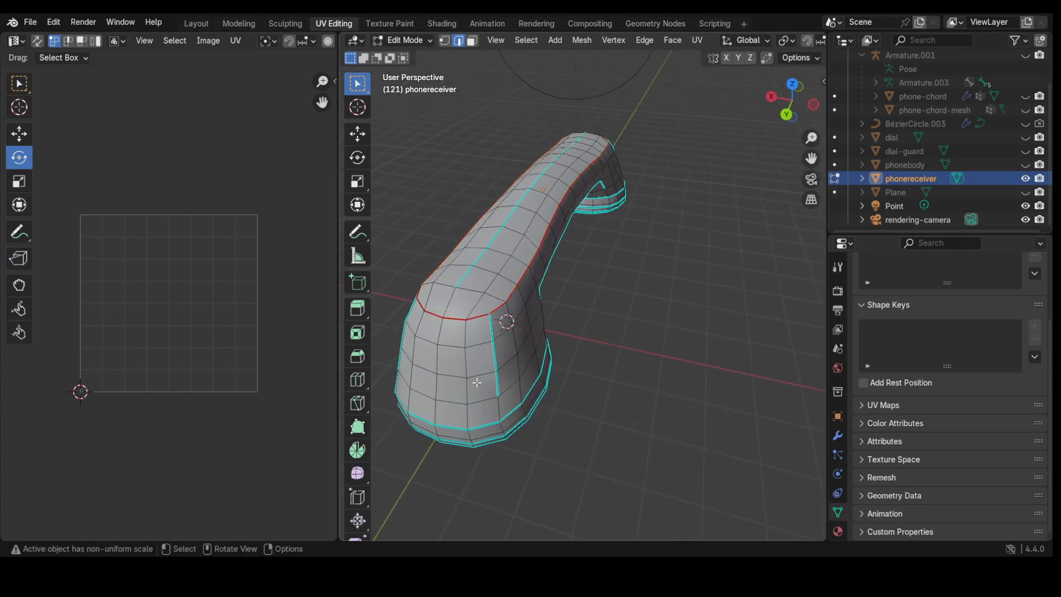
pyautogui.moveTo(477, 383); pyautogui.dragTo(469, 282, button='middle')
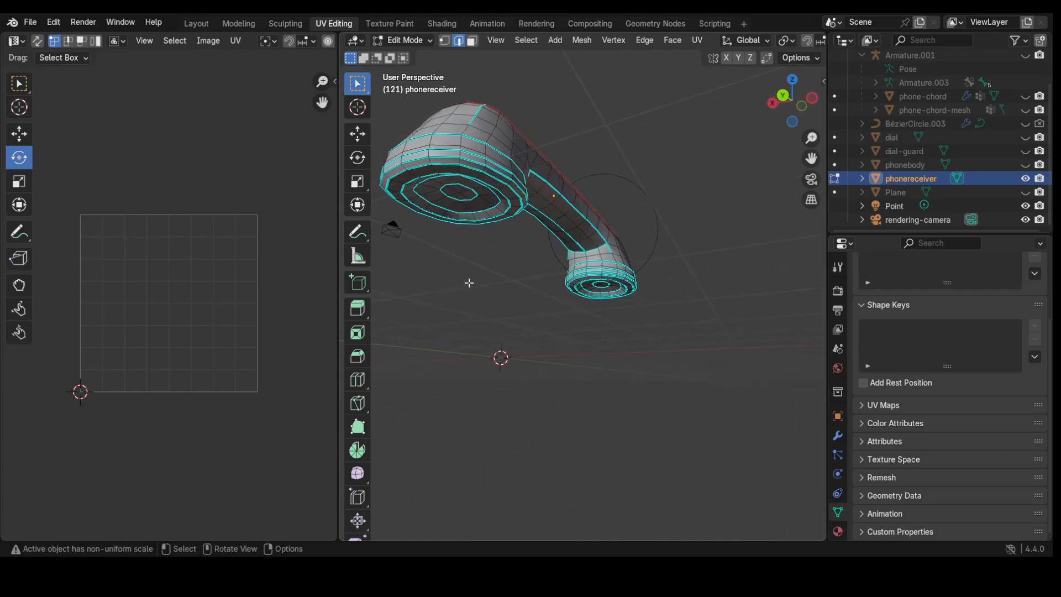
# Step: Select the outer ring loop inside the receiver cup and mark it as a seam
pyautogui.moveTo(539, 129); pyautogui.dragTo(535, 130, button='middle')
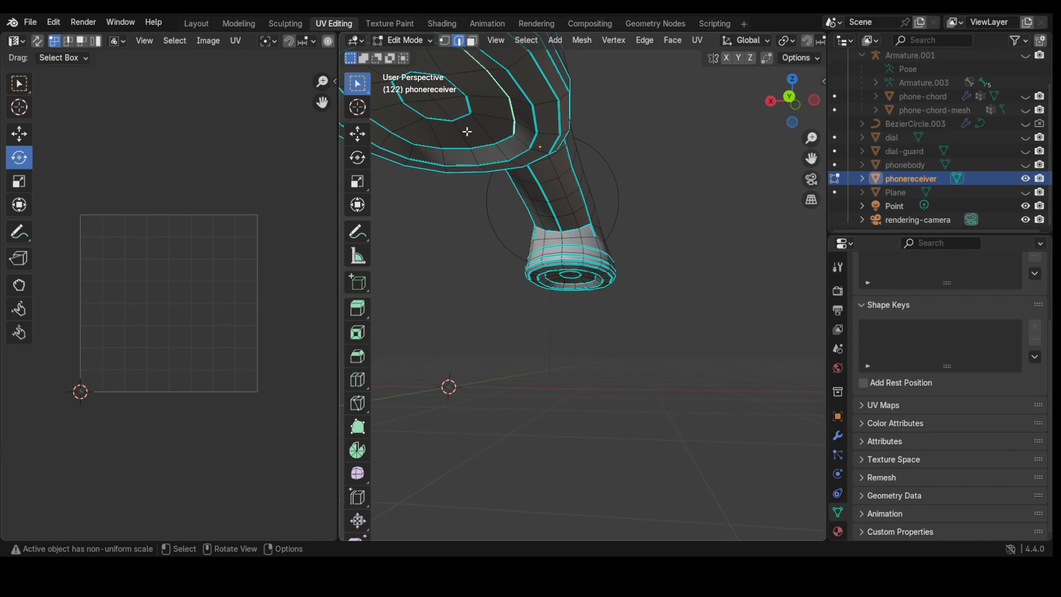
pyautogui.moveTo(467, 132); pyautogui.dragTo(464, 154, button='middle')
pyautogui.keyDown('shift'); pyautogui.moveTo(464, 155); pyautogui.dragTo(549, 245, button='middle'); pyautogui.keyUp('shift')
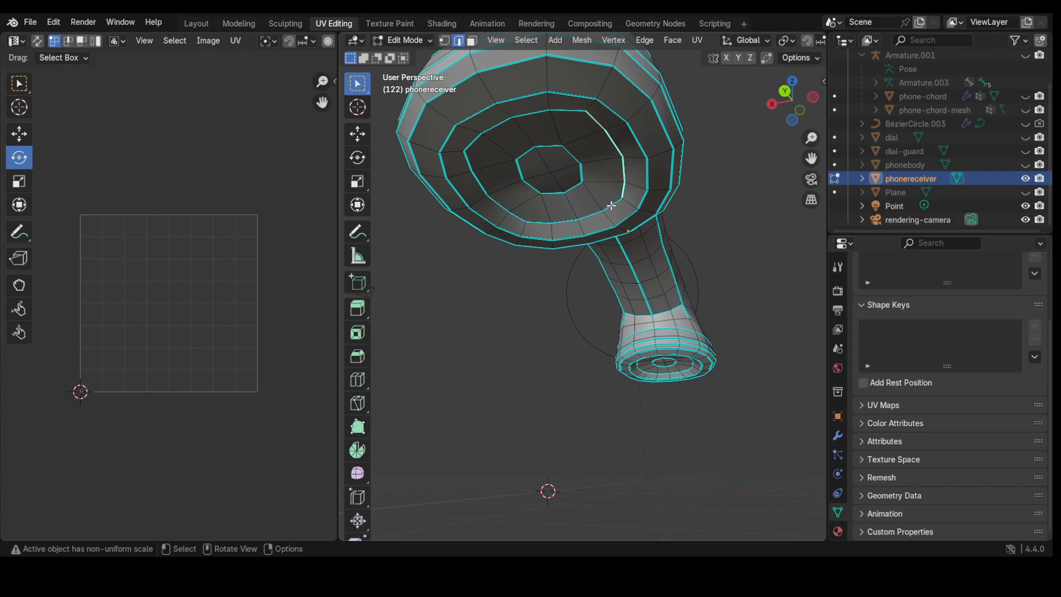
pyautogui.keyDown('alt'); pyautogui.click(609, 206); pyautogui.keyUp('alt')
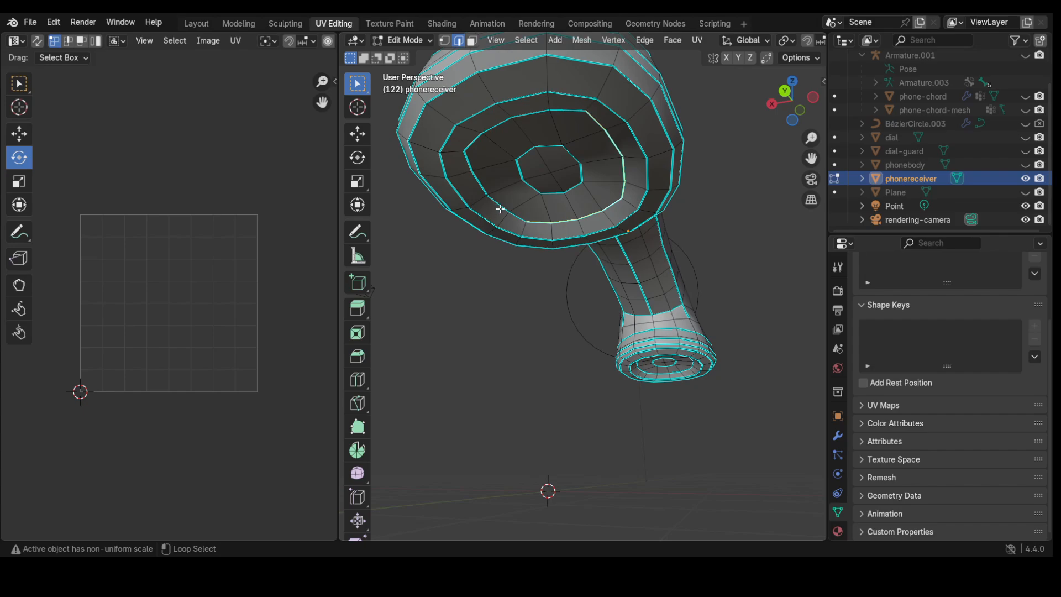
pyautogui.keyDown('alt'); pyautogui.click(475, 141); pyautogui.keyUp('alt')
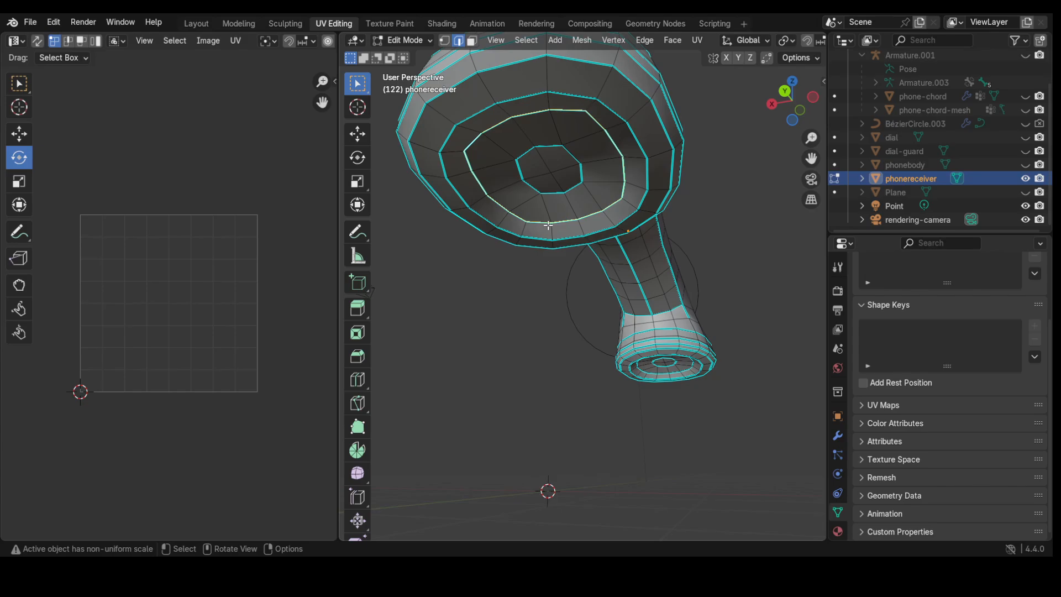
pyautogui.hotkey('ctrl', 'e')
pyautogui.click(479, 277)
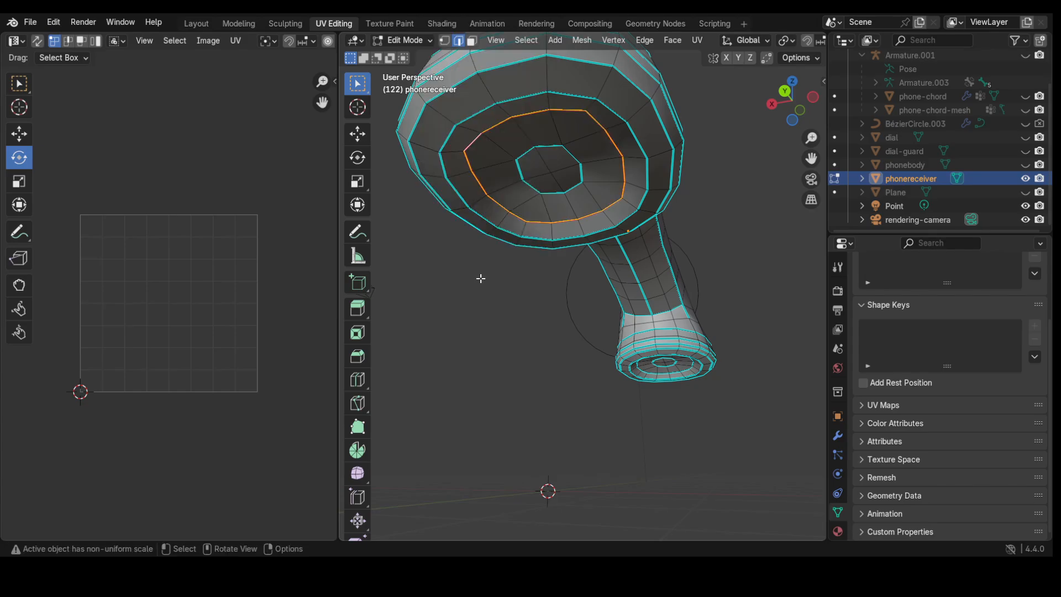
# Step: Select the inner ring loop of the cup and mark it as a seam
pyautogui.moveTo(606, 348); pyautogui.dragTo(380, 359, button='middle')
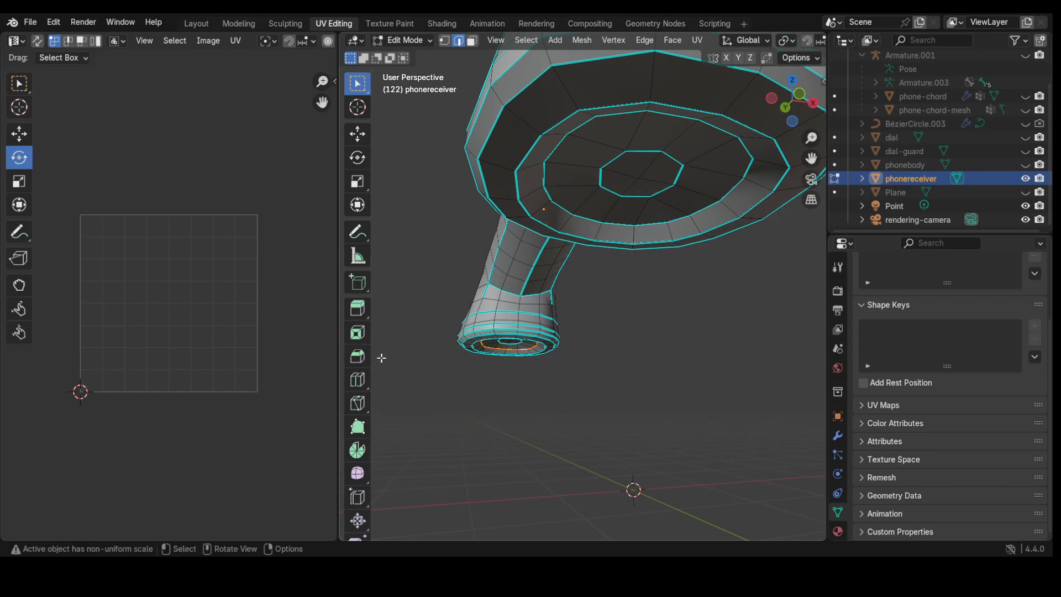
pyautogui.keyDown('alt'); pyautogui.click(577, 218); pyautogui.keyUp('alt')
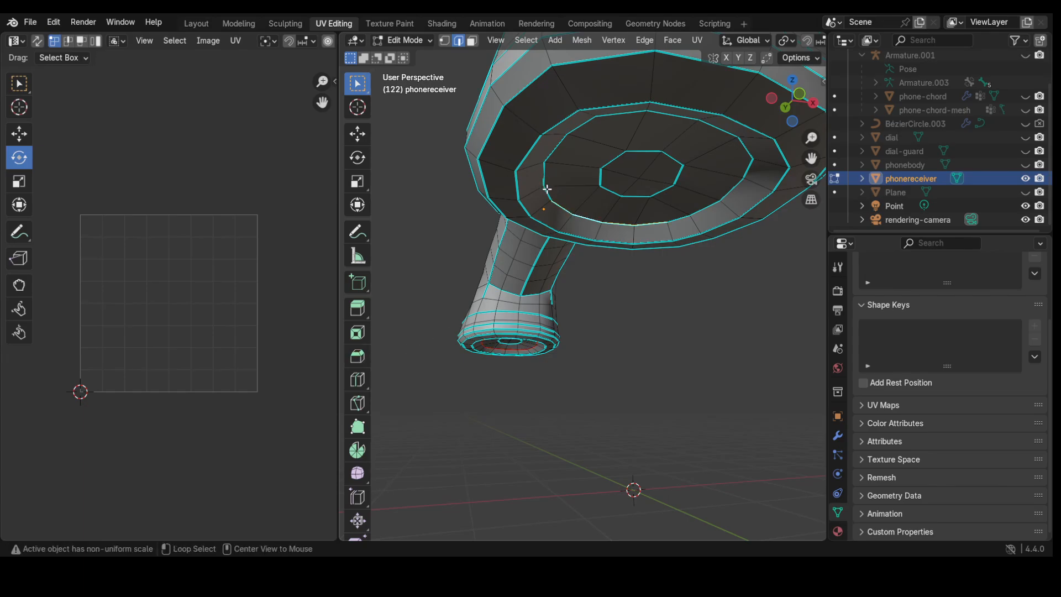
pyautogui.keyDown('alt'); pyautogui.keyDown('shift'); pyautogui.click(559, 161); pyautogui.keyUp('shift'); pyautogui.keyUp('alt')
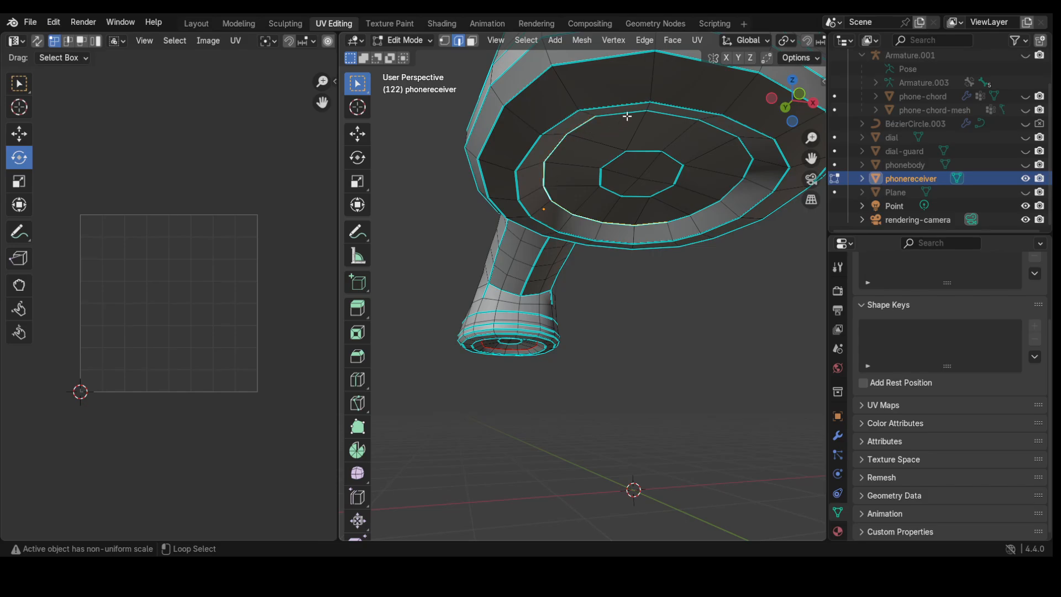
pyautogui.keyDown('alt'); pyautogui.keyDown('shift'); pyautogui.click(627, 113); pyautogui.keyUp('shift'); pyautogui.keyUp('alt')
pyautogui.hotkey('ctrl', 'e')
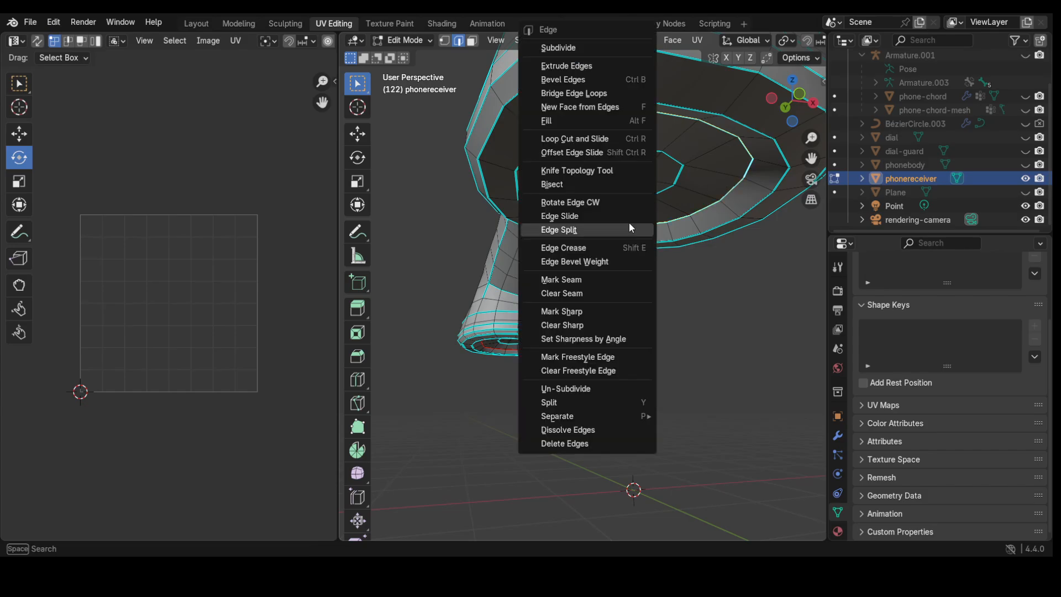
pyautogui.click(592, 279)
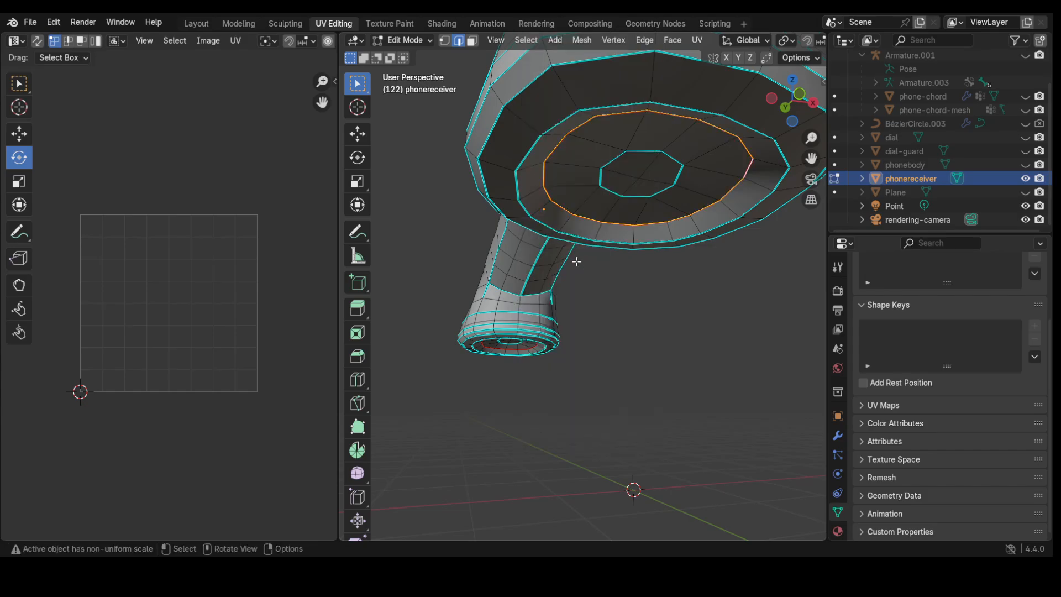
pyautogui.moveTo(575, 261)
pyautogui.mouseDown(button='middle')
pyautogui.moveTo(658, 303)
pyautogui.moveTo(590, 319)
pyautogui.moveTo(575, 255)
pyautogui.mouseUp(button='middle')
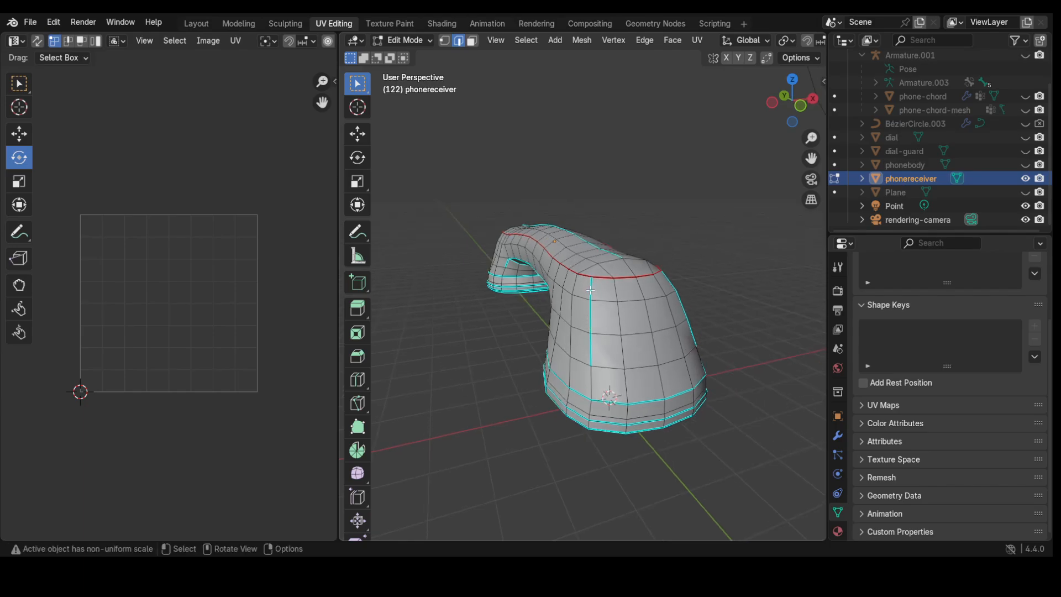
# Step: Select the lower edge loop along the receiver's base and mark it as a seam
pyautogui.moveTo(595, 341); pyautogui.dragTo(609, 351, button='middle')
pyautogui.scroll(5, 592, 335)
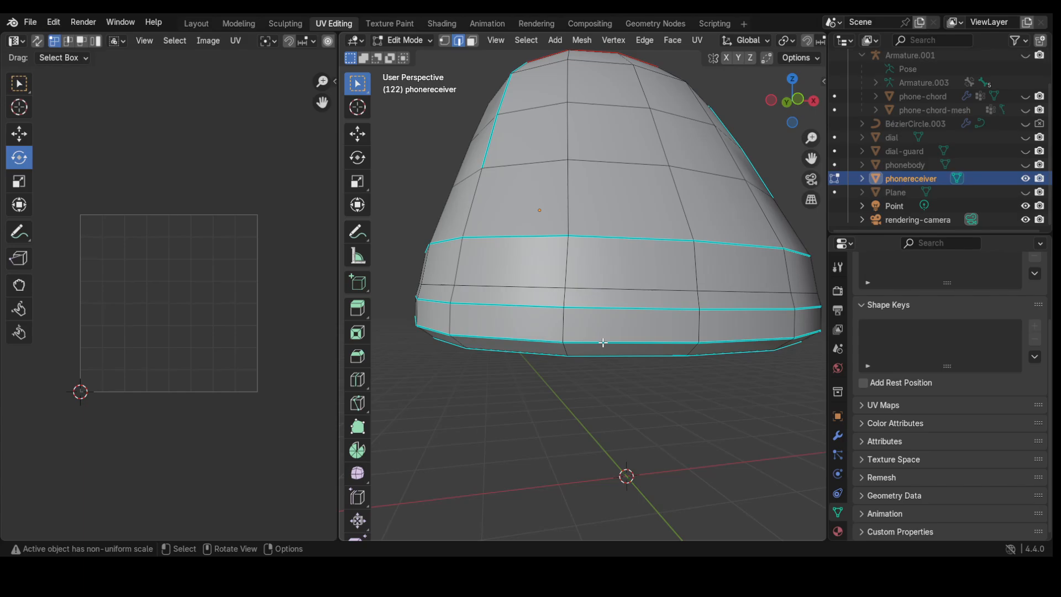
pyautogui.keyDown('alt'); pyautogui.keyDown('shift'); pyautogui.click(600, 344); pyautogui.keyUp('shift'); pyautogui.keyUp('alt')
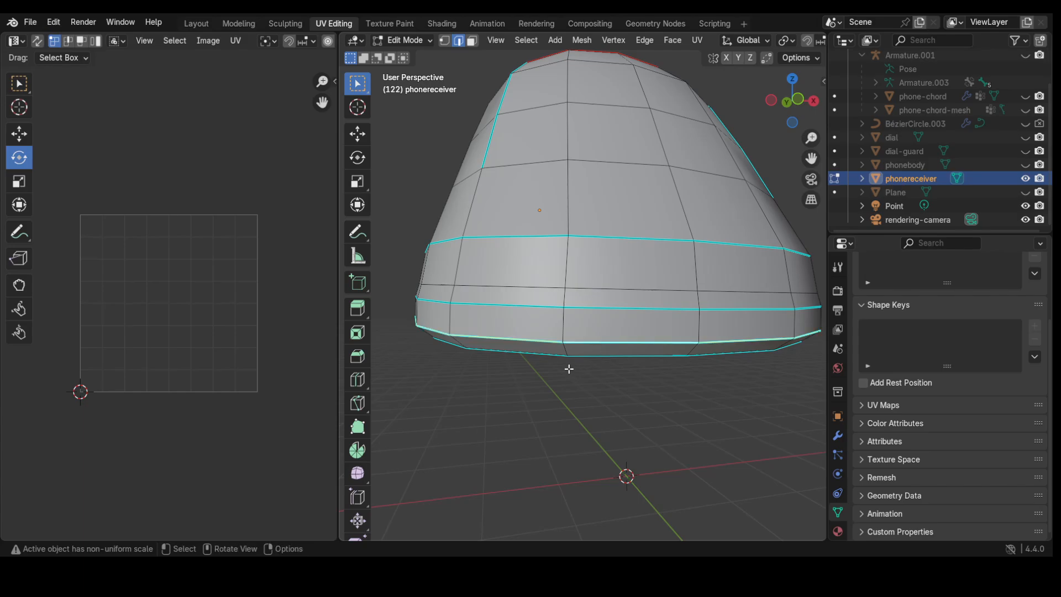
pyautogui.scroll(-5, 568, 368)
pyautogui.moveTo(525, 358)
pyautogui.mouseDown(button='middle')
pyautogui.moveTo(574, 356)
pyautogui.moveTo(537, 351)
pyautogui.mouseUp(button='middle')
pyautogui.scroll(4, 442, 348)
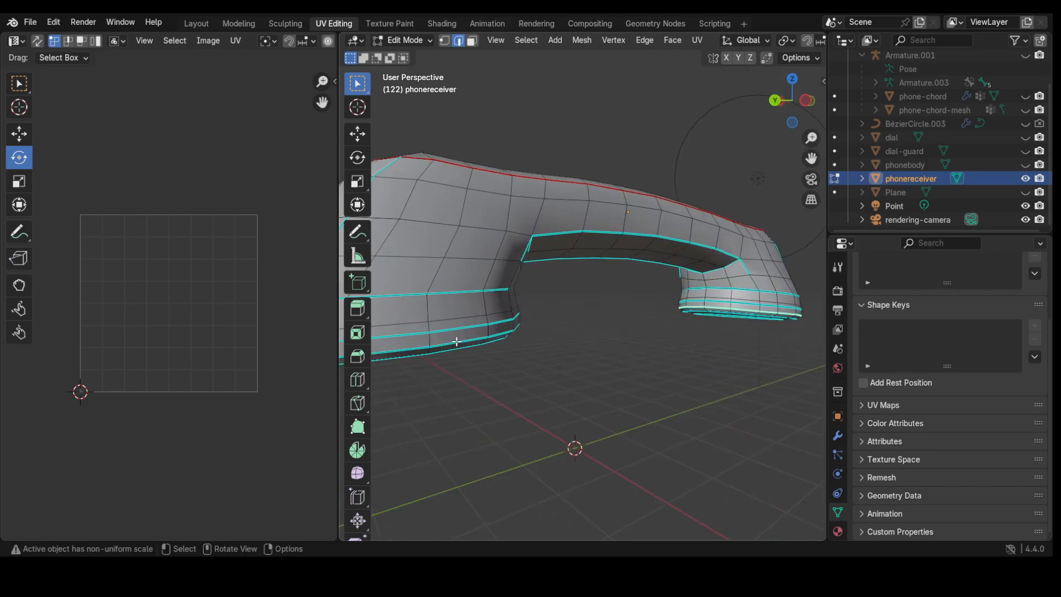
pyautogui.keyDown('alt'); pyautogui.keyDown('shift'); pyautogui.click(456, 342); pyautogui.keyUp('shift'); pyautogui.keyUp('alt')
pyautogui.hotkey('ctrl', 'e')
pyautogui.click(415, 325)
pyautogui.moveTo(501, 346); pyautogui.dragTo(719, 249, button='middle')
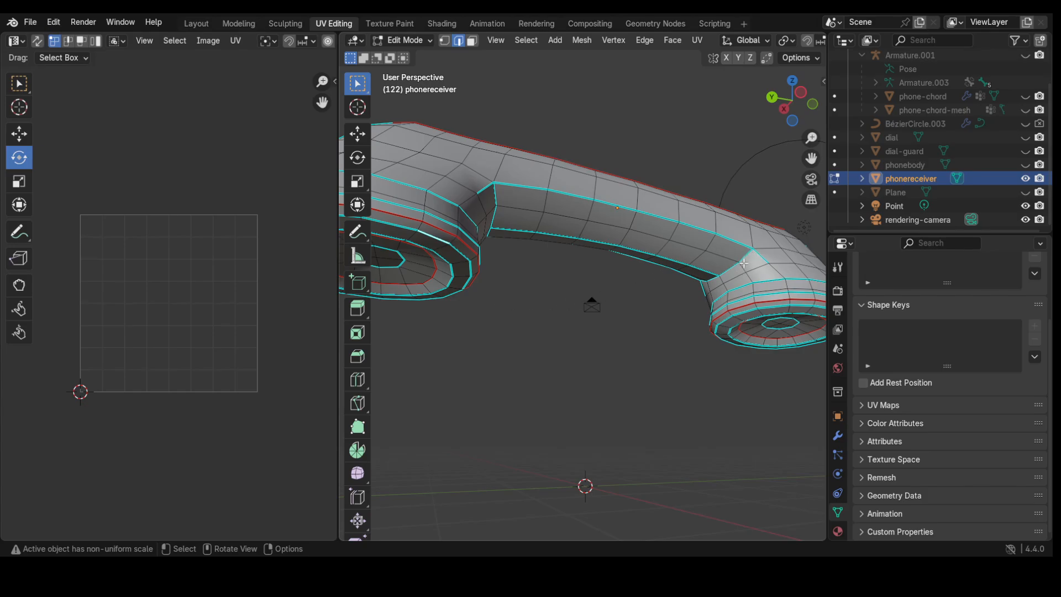
pyautogui.moveTo(587, 322); pyautogui.dragTo(528, 335, button='middle')
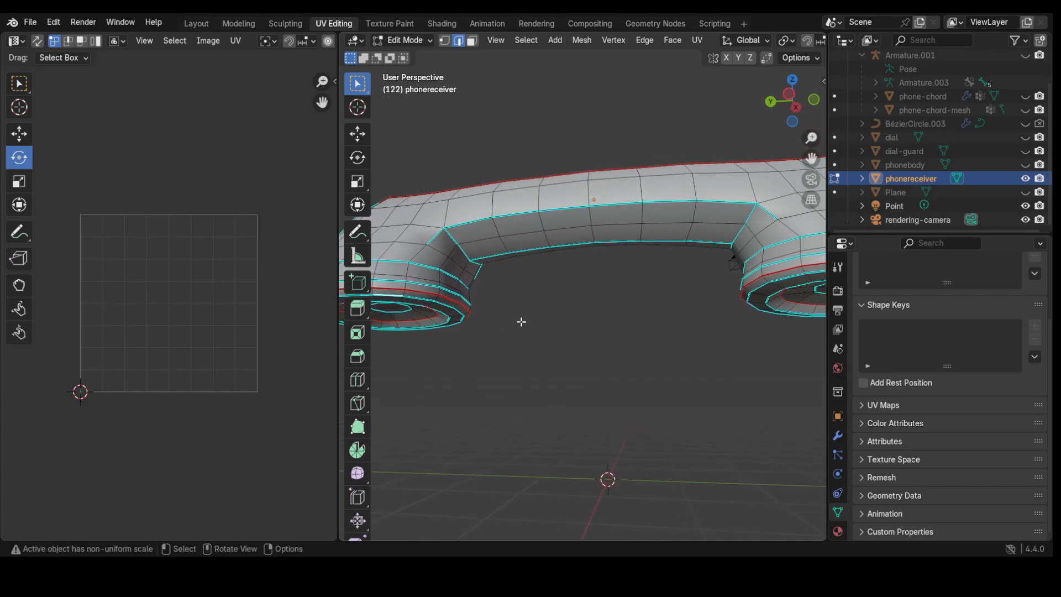
# Step: Pick a shortest edge path along the handle's inner edge and down the receiver's side
pyautogui.keyDown('alt'); pyautogui.click(489, 255); pyautogui.keyUp('alt')
pyautogui.hotkey('ctrl', 'z')
pyautogui.keyDown('ctrl'); pyautogui.click(707, 242); pyautogui.keyUp('ctrl')
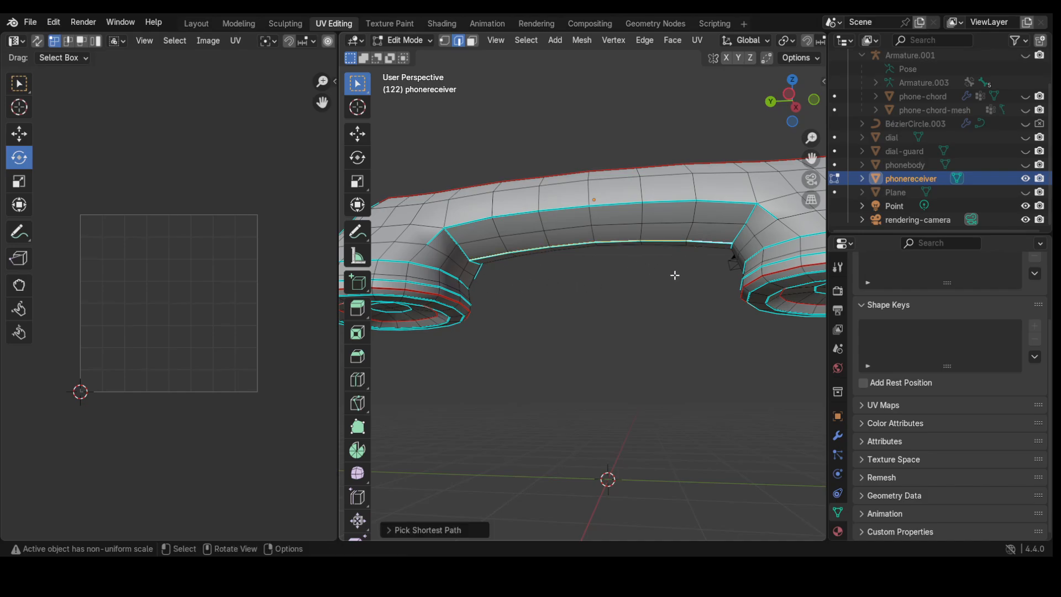
pyautogui.moveTo(672, 275); pyautogui.dragTo(712, 275, button='middle')
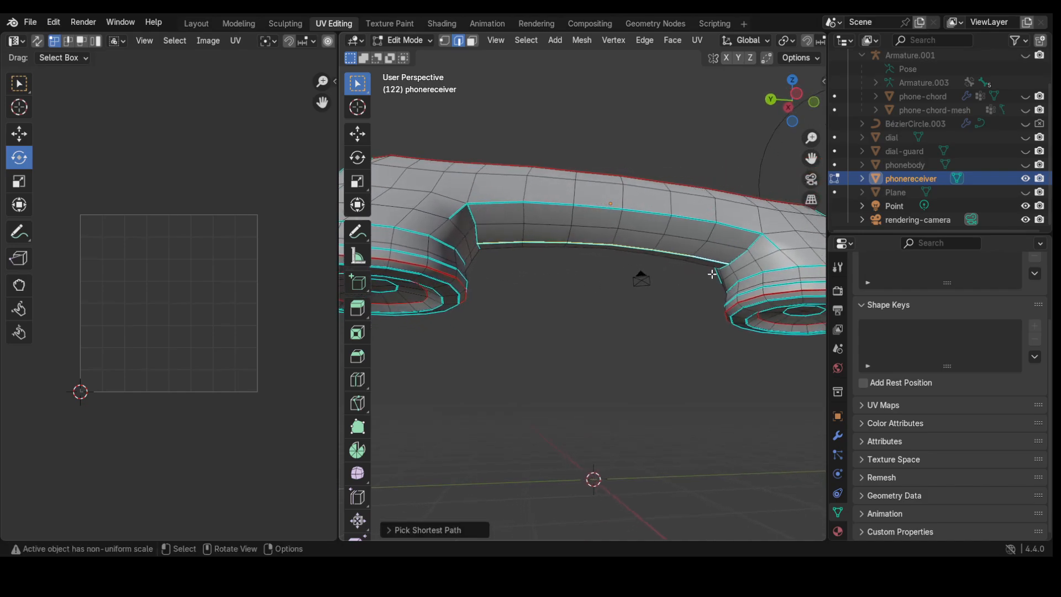
pyautogui.keyDown('alt'); pyautogui.keyDown('shift'); pyautogui.click(755, 241); pyautogui.keyUp('shift'); pyautogui.keyUp('alt')
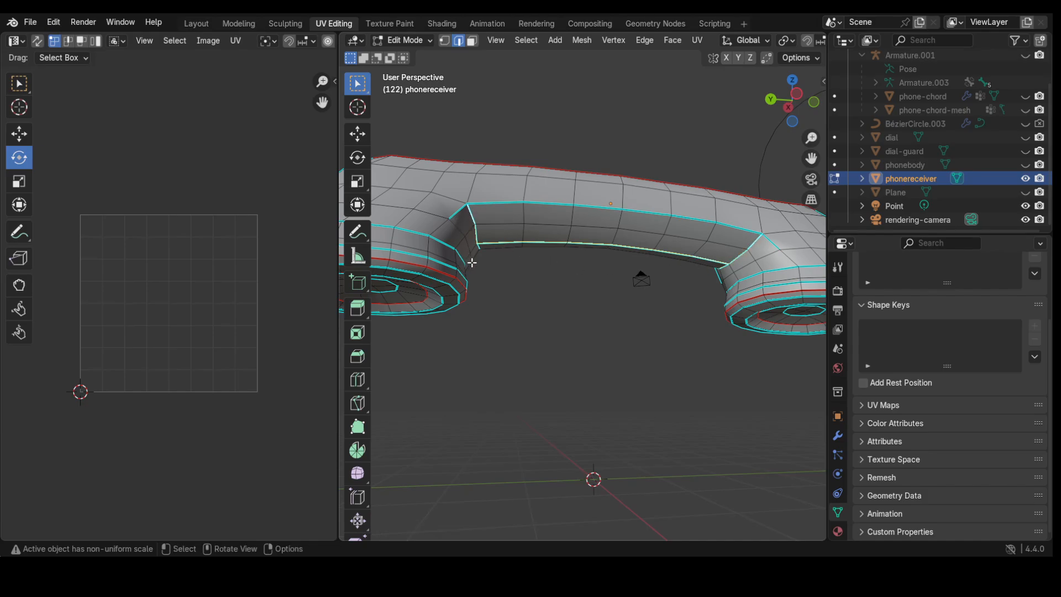
pyautogui.moveTo(467, 258); pyautogui.dragTo(444, 264, button='middle')
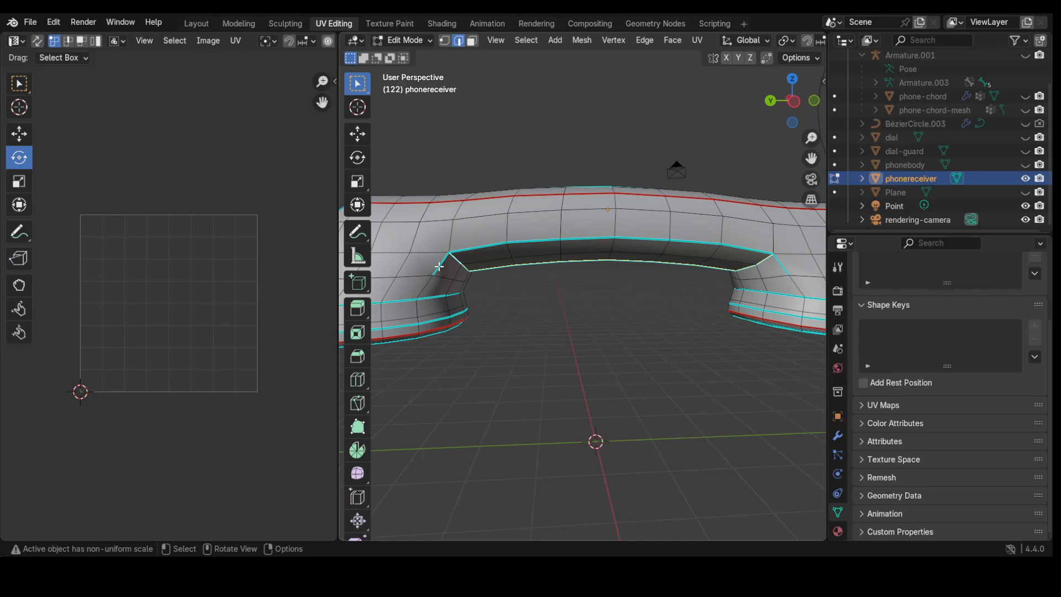
pyautogui.keyDown('ctrl'); pyautogui.click(419, 328); pyautogui.keyUp('ctrl')
pyautogui.moveTo(389, 342); pyautogui.dragTo(480, 338, button='middle')
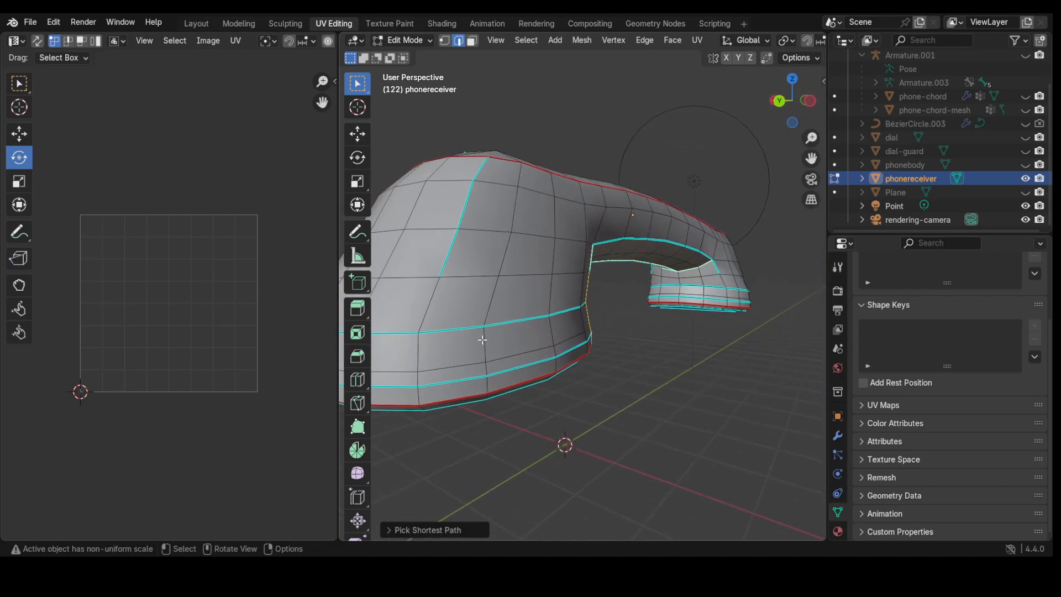
pyautogui.keyDown('shift'); pyautogui.click(479, 169); pyautogui.keyUp('shift')
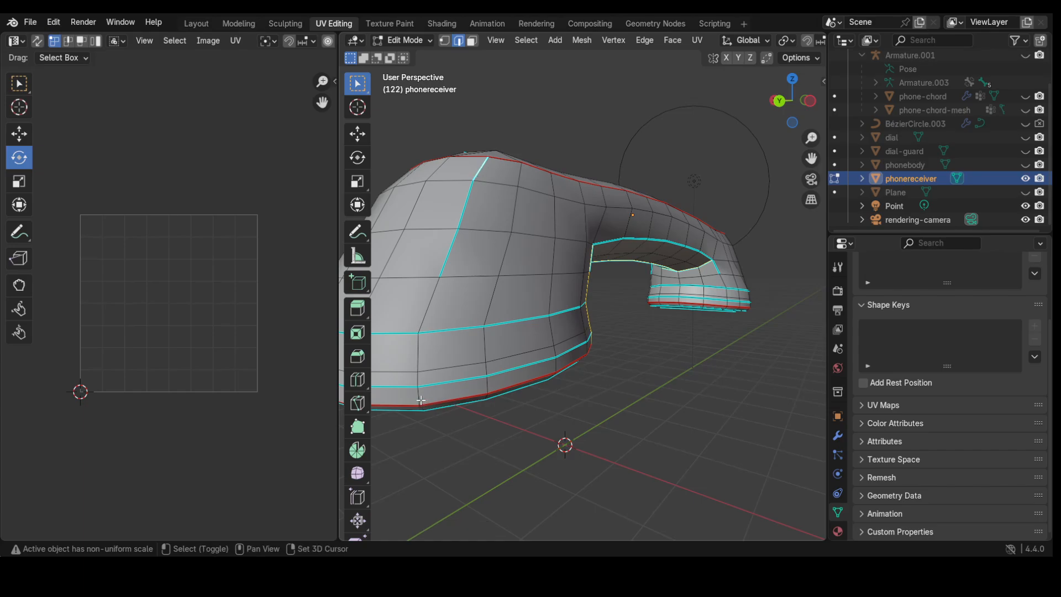
pyautogui.keyDown('ctrl'); pyautogui.click(420, 399); pyautogui.keyUp('ctrl')
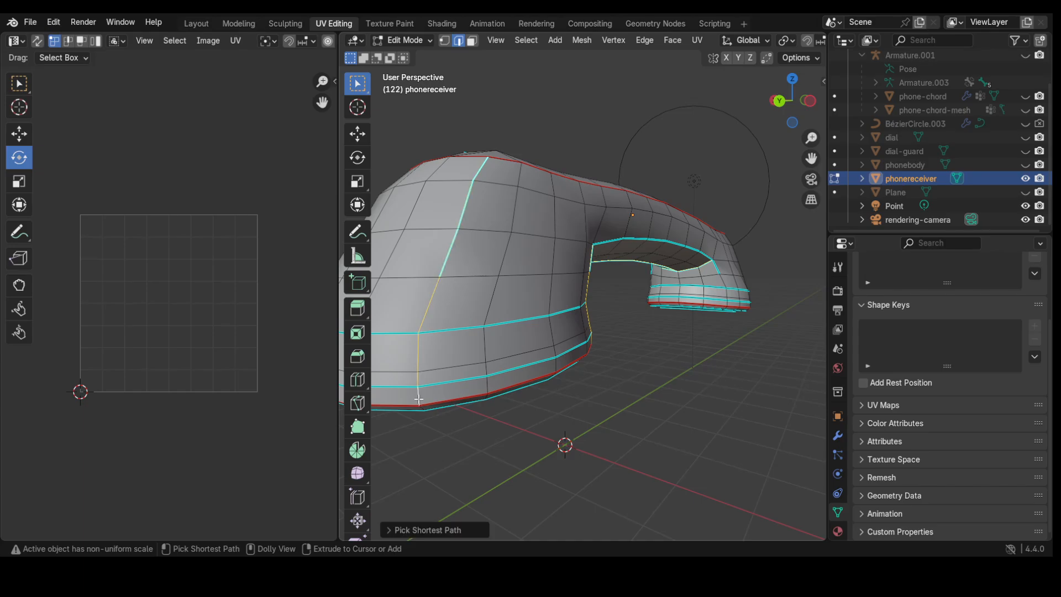
# Step: Extend the path around the right and left inner bends to the bottom, then mark it as a seam
pyautogui.moveTo(411, 394); pyautogui.dragTo(487, 392, button='middle')
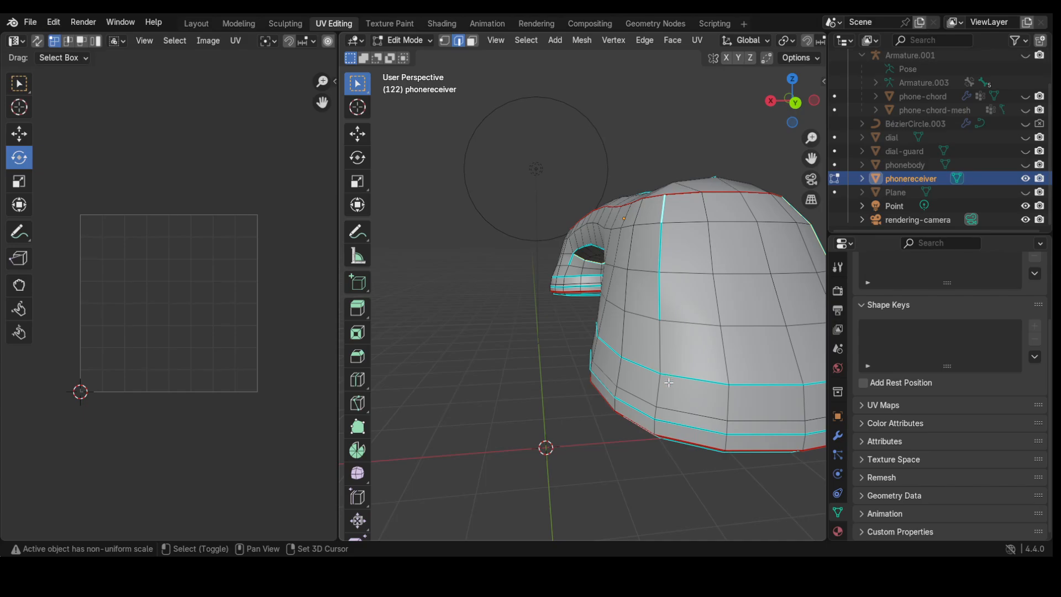
pyautogui.keyDown('ctrl'); pyautogui.click(654, 426); pyautogui.keyUp('ctrl')
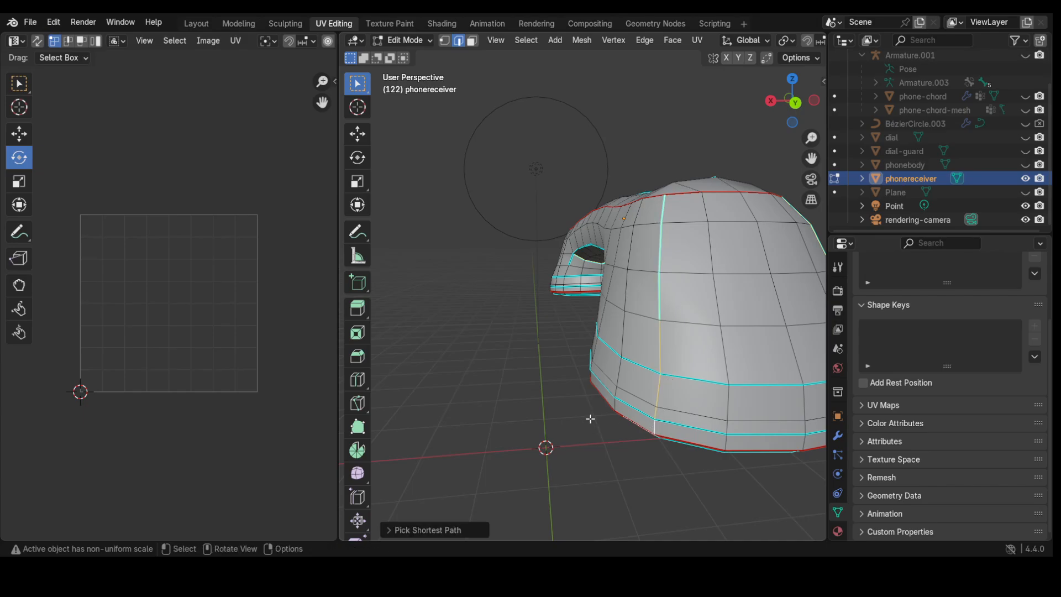
pyautogui.moveTo(654, 427); pyautogui.dragTo(717, 421, button='middle')
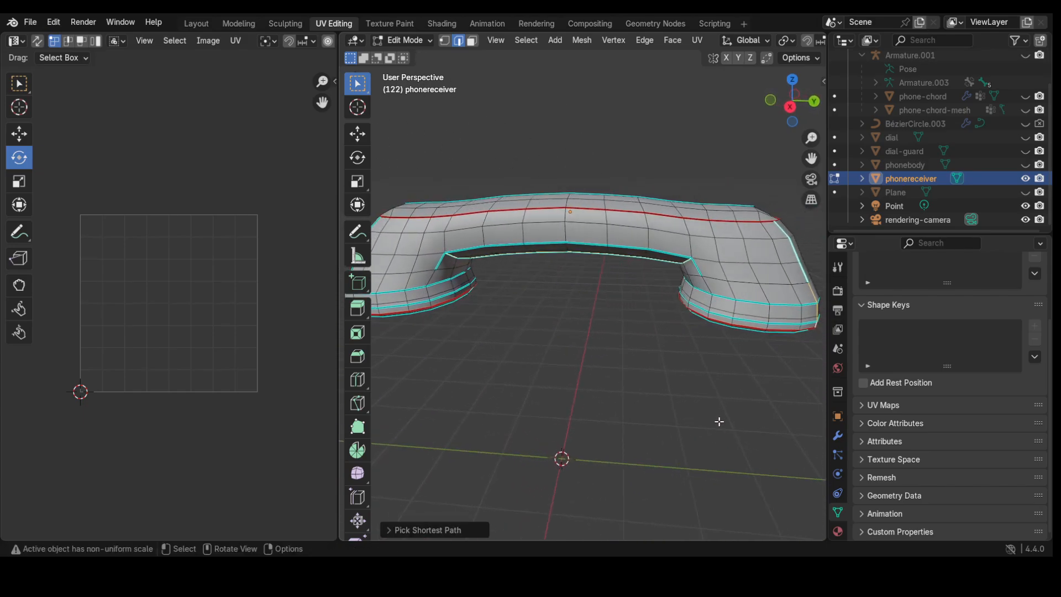
pyautogui.keyDown('shift'); pyautogui.click(697, 268); pyautogui.keyUp('shift')
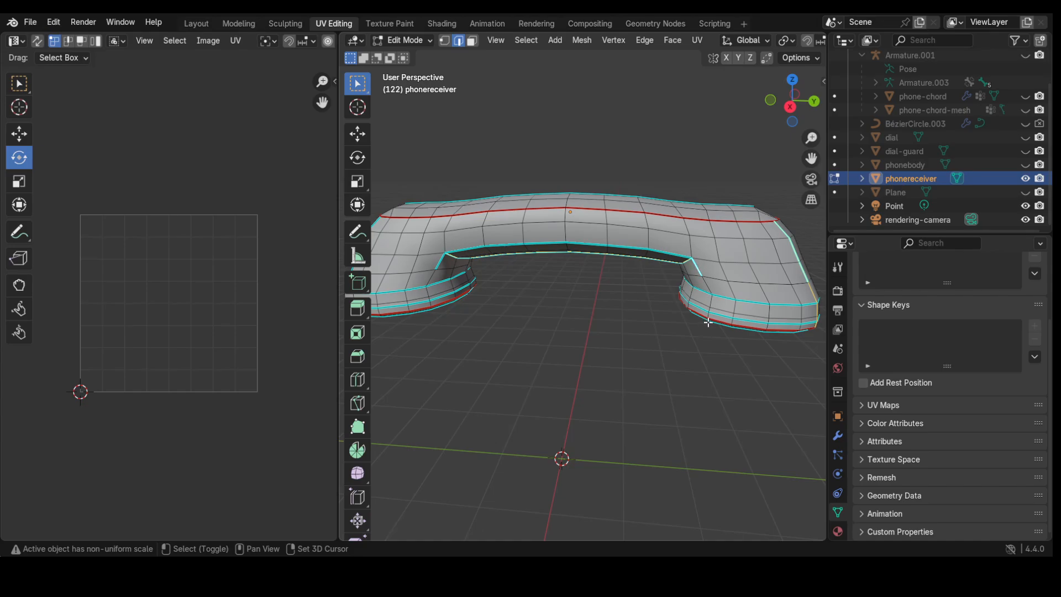
pyautogui.keyDown('ctrl'); pyautogui.click(709, 316); pyautogui.keyUp('ctrl')
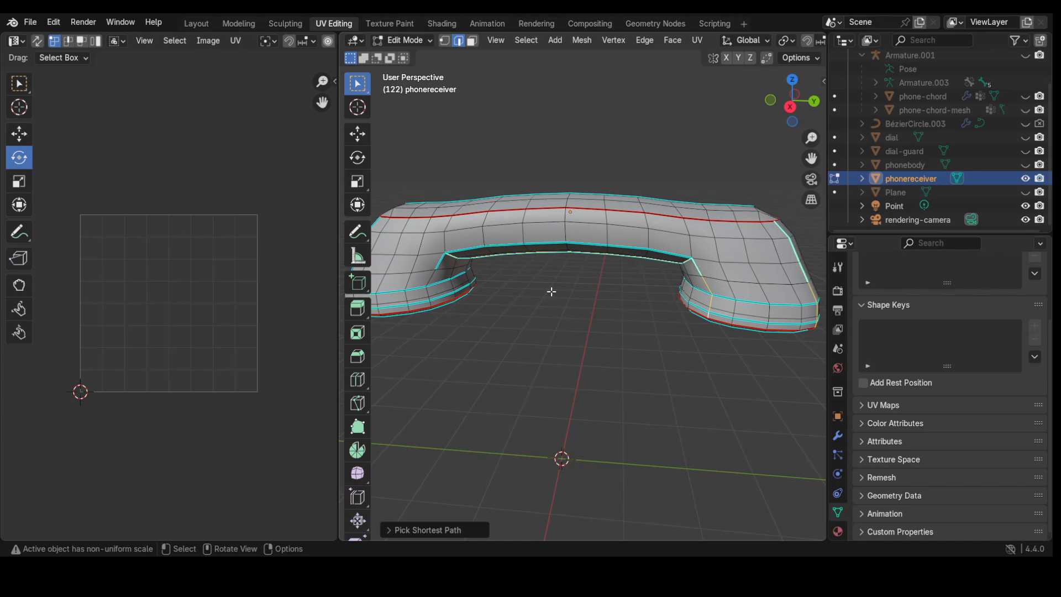
pyautogui.keyDown('shift'); pyautogui.click(441, 259); pyautogui.keyUp('shift')
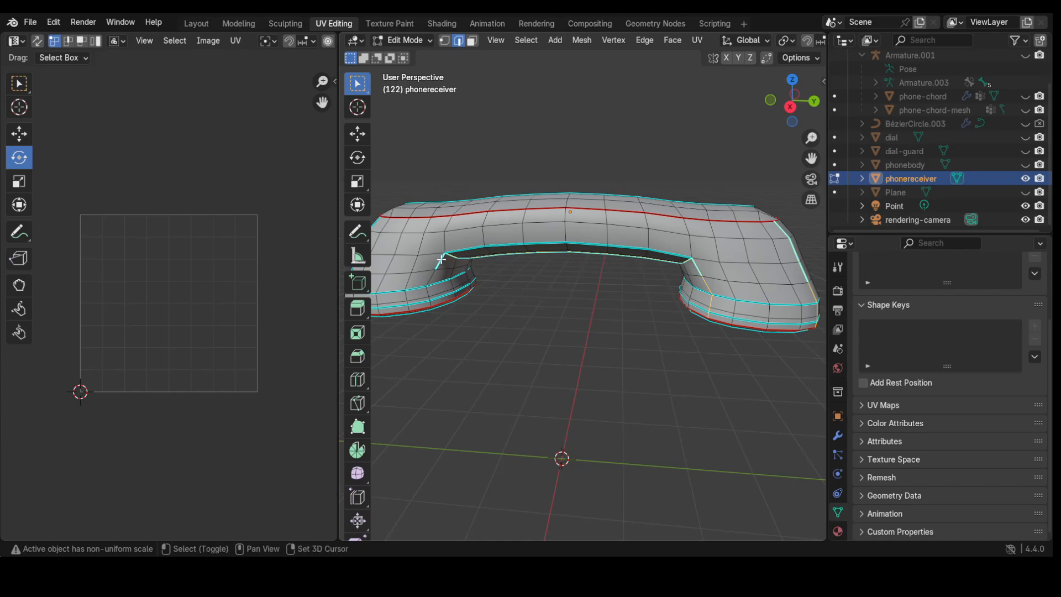
pyautogui.keyDown('ctrl'); pyautogui.click(433, 304); pyautogui.keyUp('ctrl')
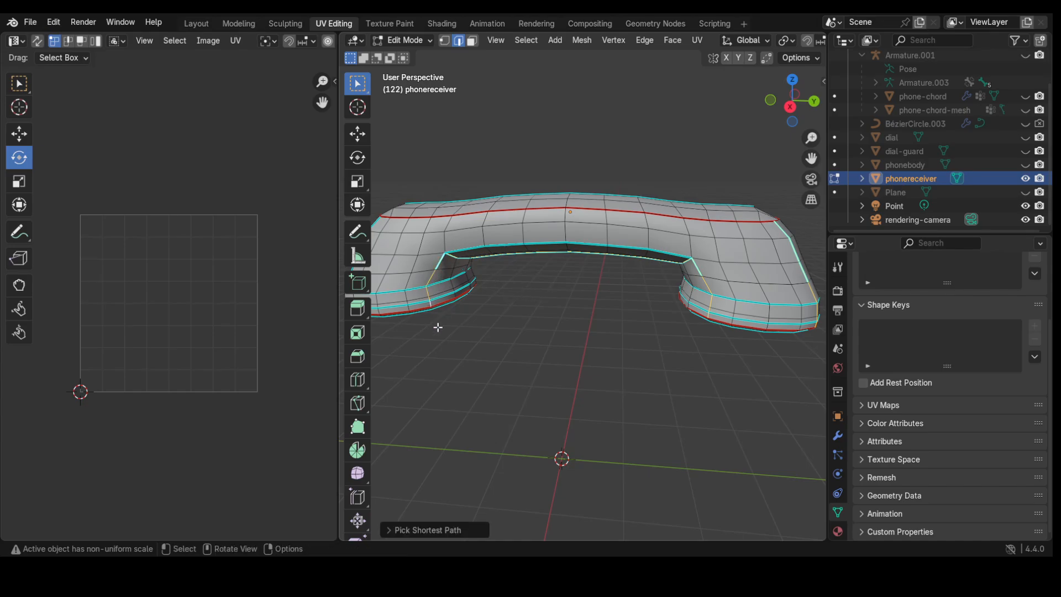
pyautogui.moveTo(436, 324); pyautogui.dragTo(440, 287, button='middle')
pyautogui.hotkey('ctrl', 'e')
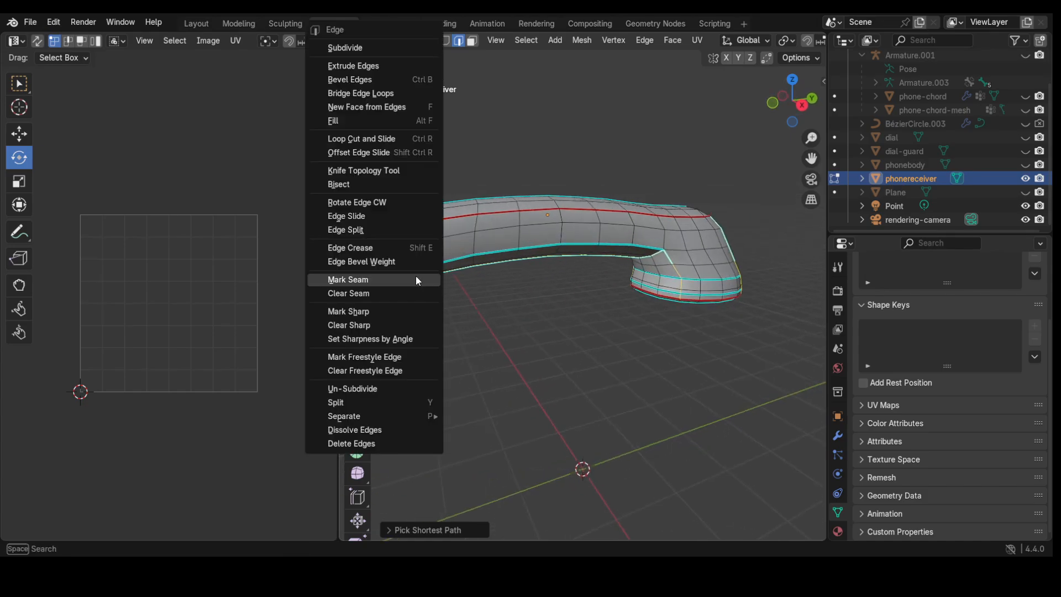
pyautogui.click(410, 275)
pyautogui.scroll(-2, 481, 323)
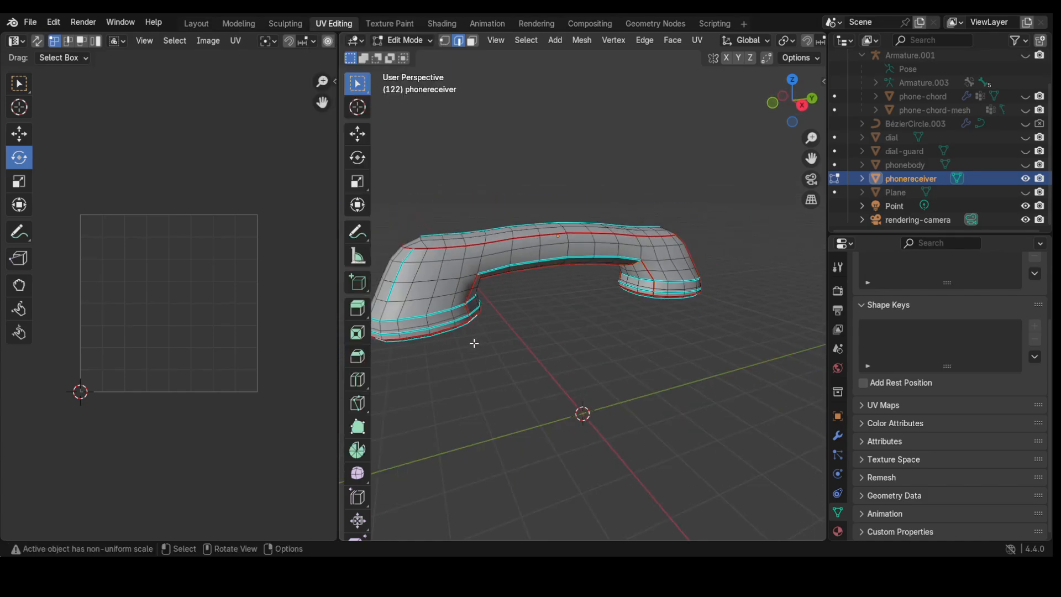
pyautogui.moveTo(474, 338)
pyautogui.mouseDown(button='middle')
pyautogui.moveTo(450, 225)
pyautogui.moveTo(464, 194)
pyautogui.moveTo(489, 241)
pyautogui.moveTo(485, 267)
pyautogui.moveTo(421, 209)
pyautogui.moveTo(400, 265)
pyautogui.moveTo(405, 324)
pyautogui.moveTo(464, 348)
pyautogui.moveTo(452, 293)
pyautogui.moveTo(430, 274)
pyautogui.moveTo(438, 315)
pyautogui.moveTo(490, 355)
pyautogui.moveTo(450, 403)
pyautogui.moveTo(383, 267)
pyautogui.moveTo(405, 284)
pyautogui.moveTo(409, 213)
pyautogui.moveTo(455, 334)
pyautogui.mouseUp(button='middle')
# Step: Switch to wireframe shading and face selection, then box-select every receiver face
pyautogui.hotkey('ctrl', 'e')
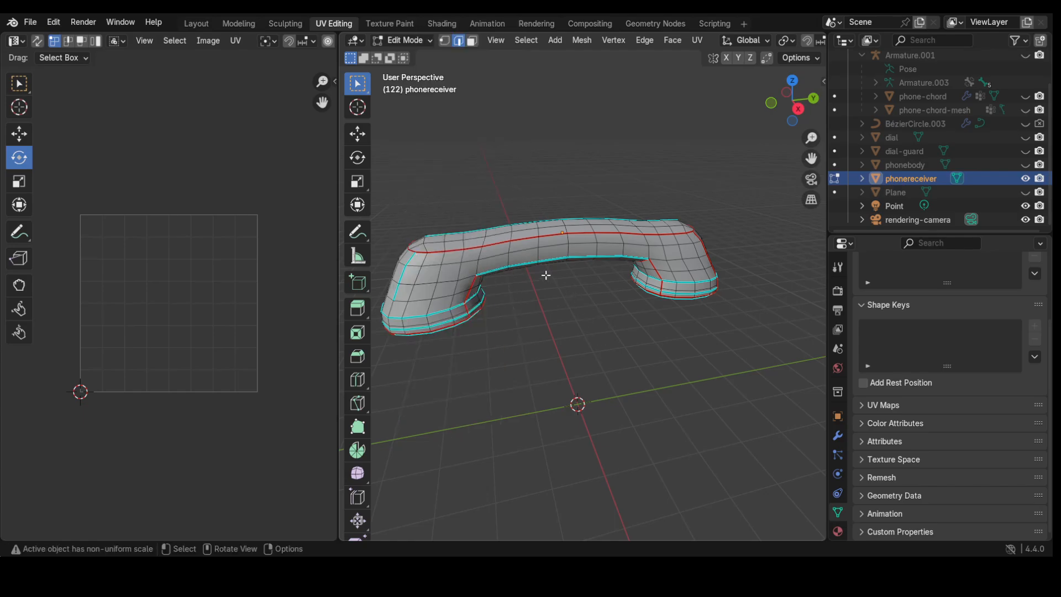
pyautogui.press('z')
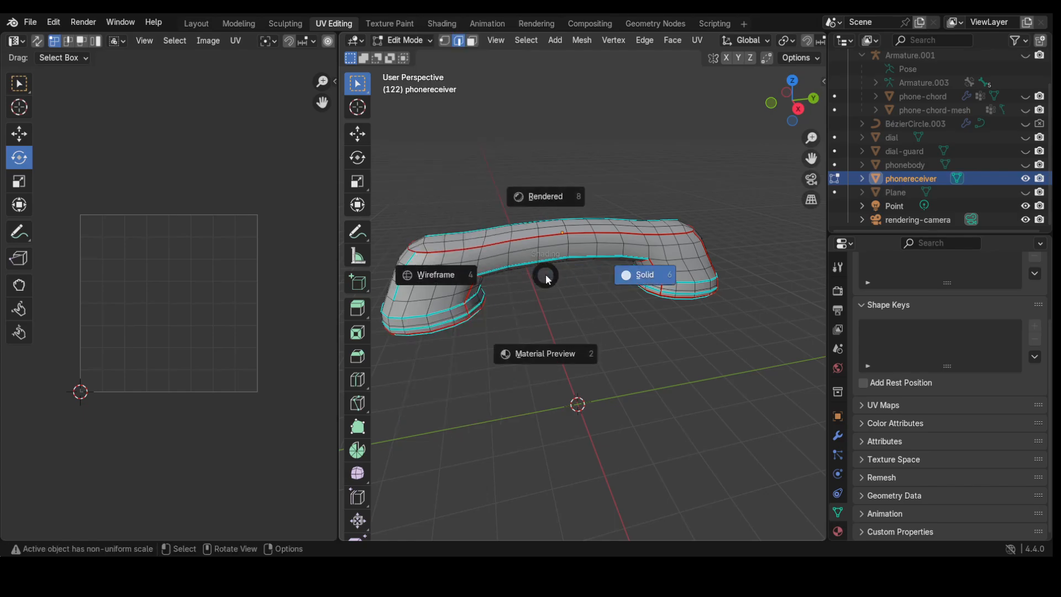
pyautogui.click(430, 273)
pyautogui.press('3')
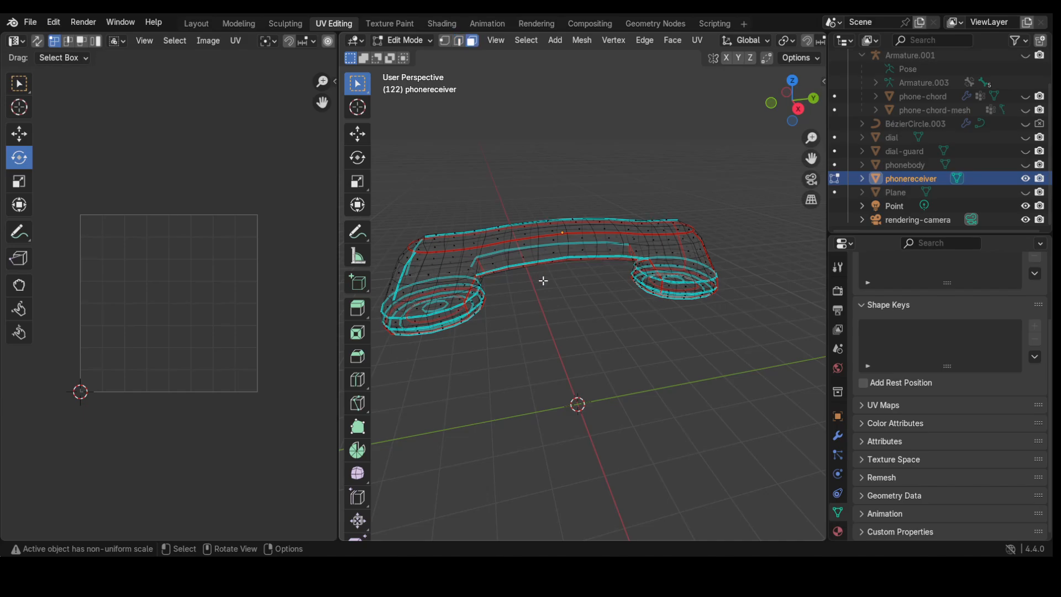
pyautogui.moveTo(543, 281); pyautogui.dragTo(592, 331, button='middle')
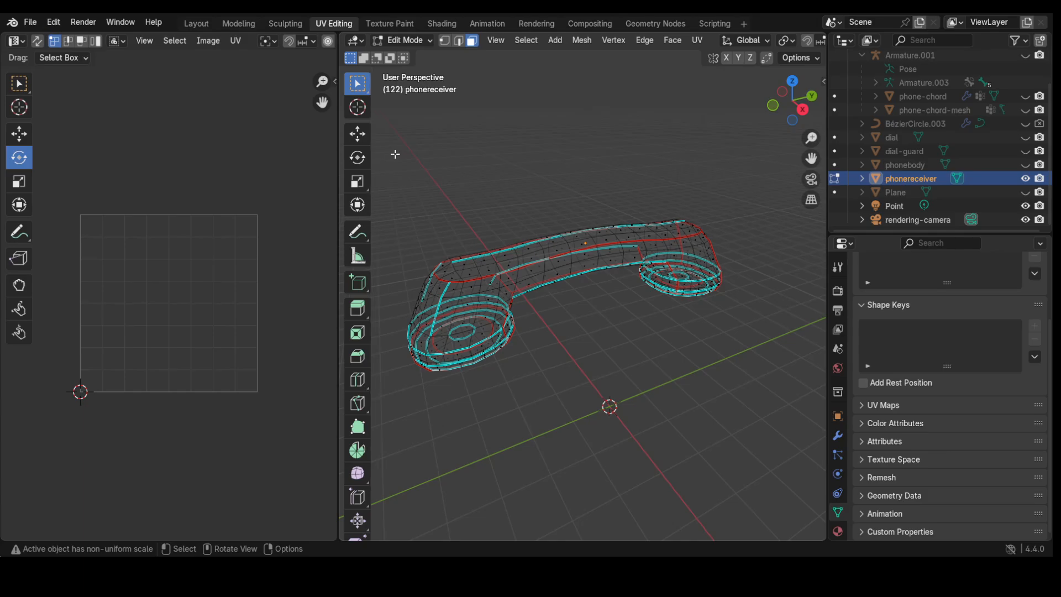
pyautogui.moveTo(395, 154); pyautogui.dragTo(743, 385)
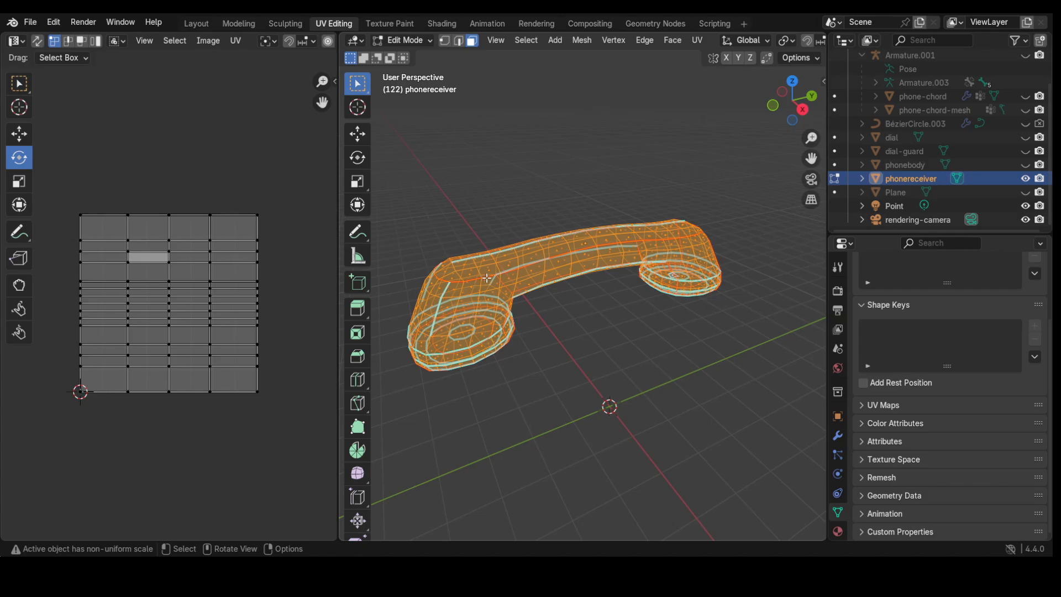
# Step: Unwrap the selected receiver faces using Unwrap Minimum Stretch
pyautogui.hotkey('ctrl', 'f')
pyautogui.moveTo(445, 385)
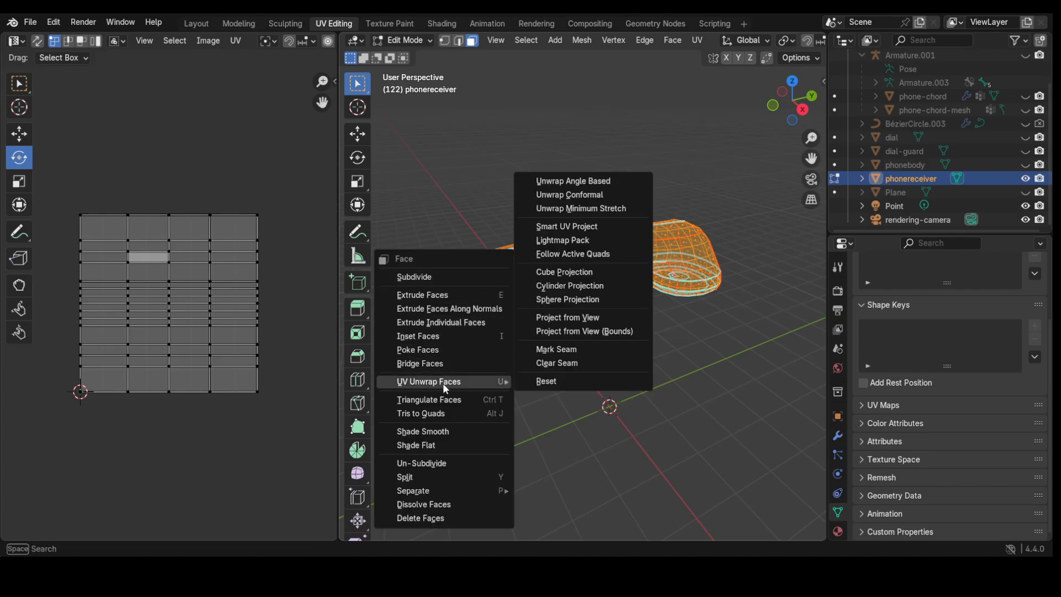
pyautogui.click(597, 213)
pyautogui.scroll(4, 139, 356)
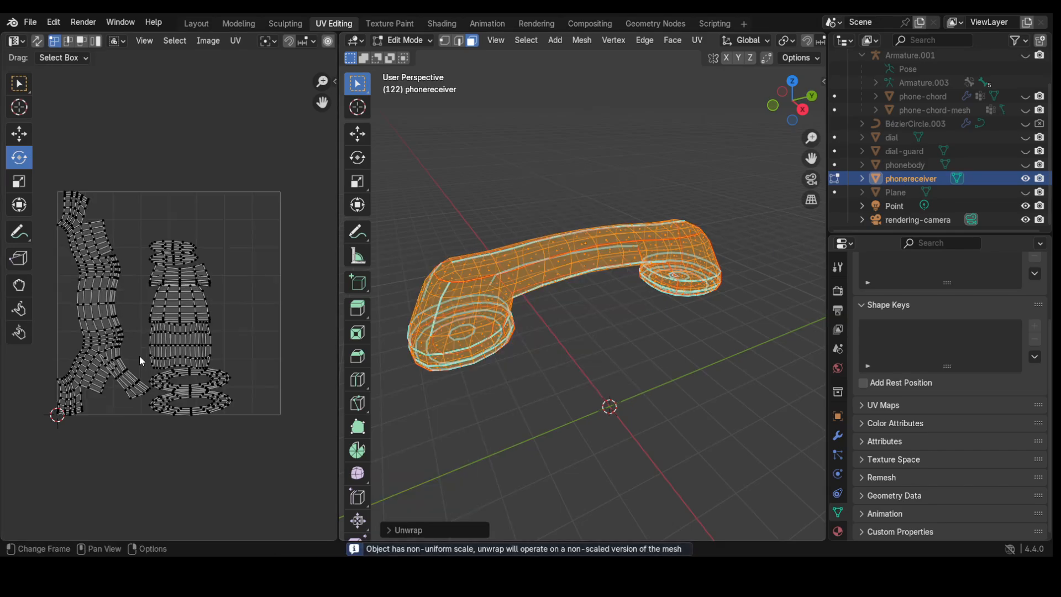
pyautogui.scroll(-2, 139, 356)
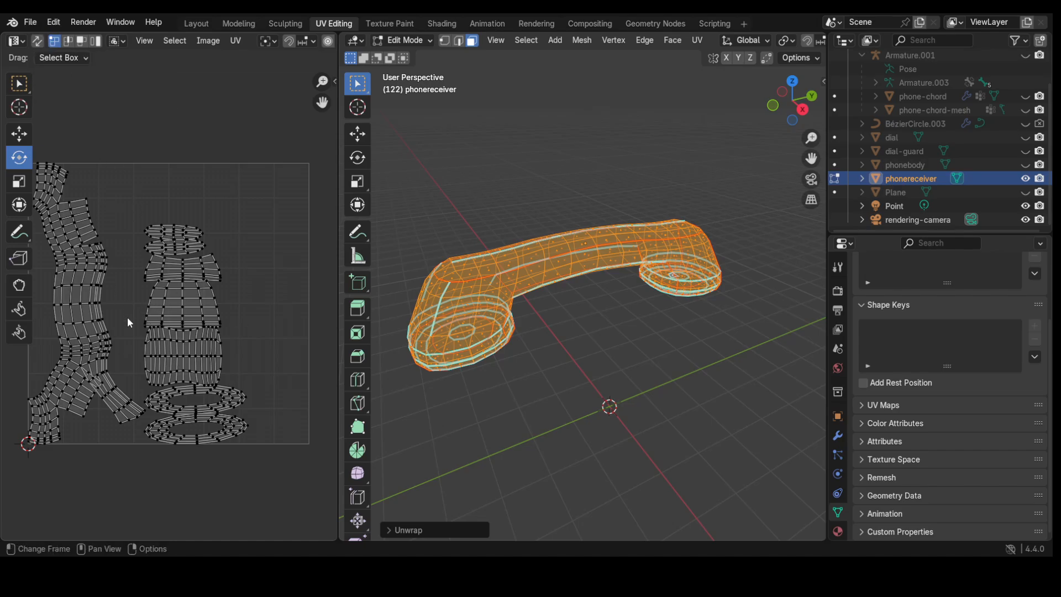
# Step: Switch to island selection and move the three small stacked islands above the UV square
pyautogui.click(96, 42)
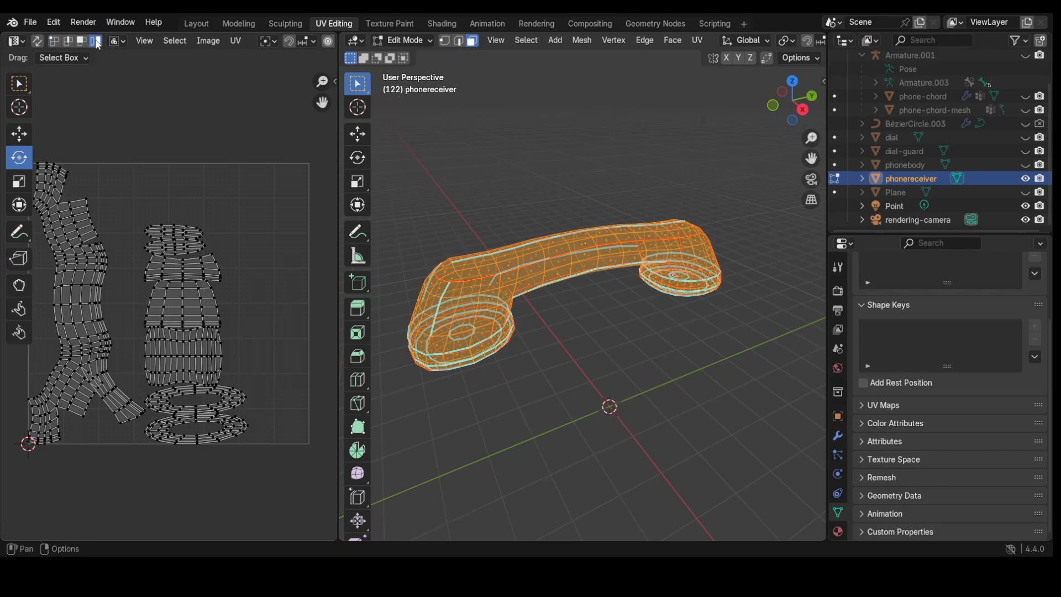
pyautogui.click(173, 237)
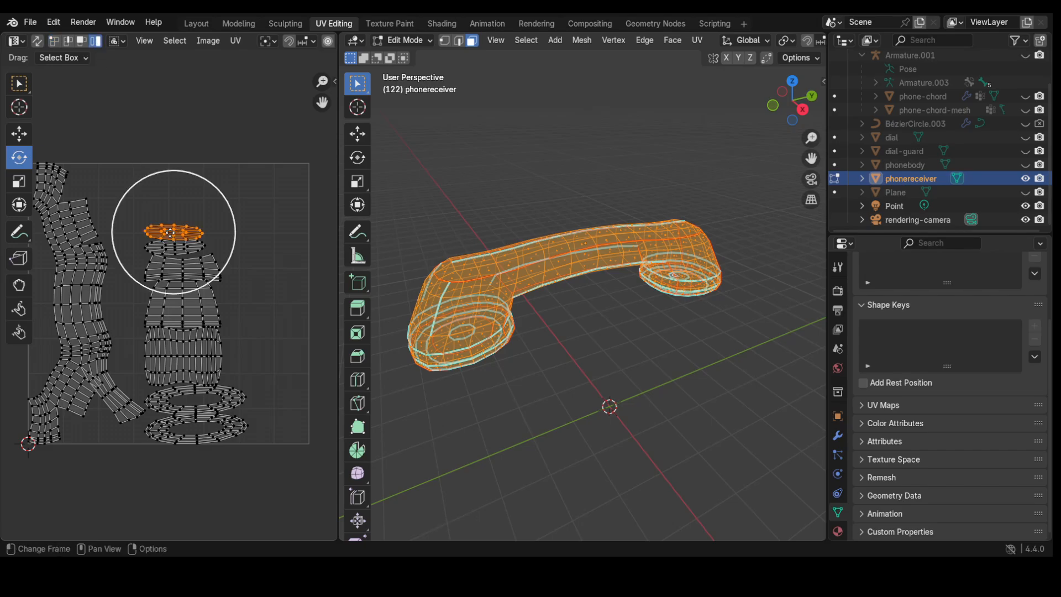
pyautogui.click(19, 135)
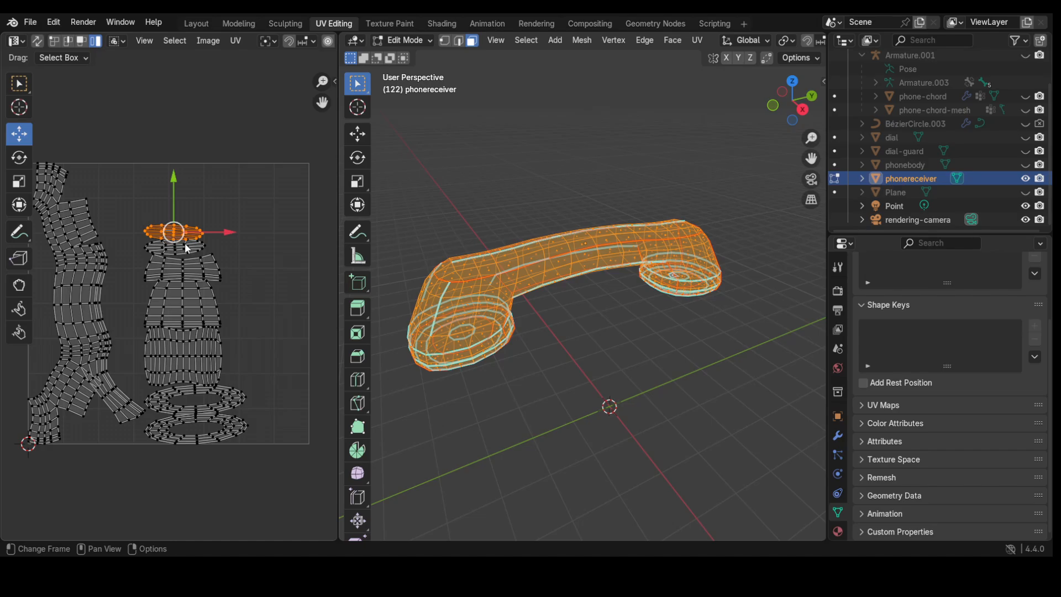
pyautogui.moveTo(174, 234); pyautogui.dragTo(267, 123)
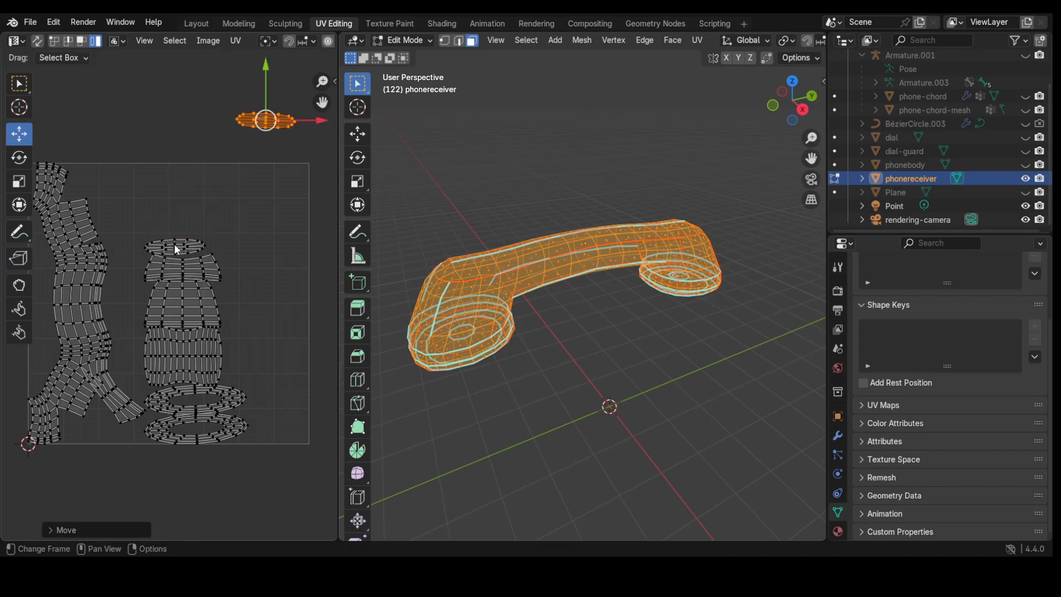
pyautogui.click(177, 245)
pyautogui.moveTo(177, 245); pyautogui.dragTo(205, 112)
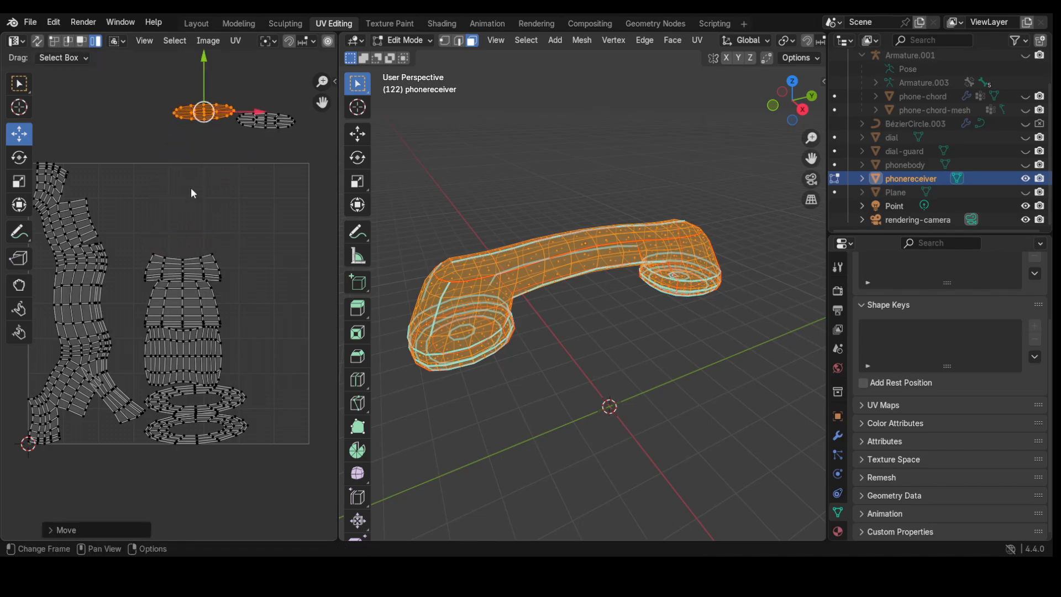
pyautogui.click(180, 271)
pyautogui.moveTo(180, 270); pyautogui.dragTo(125, 143)
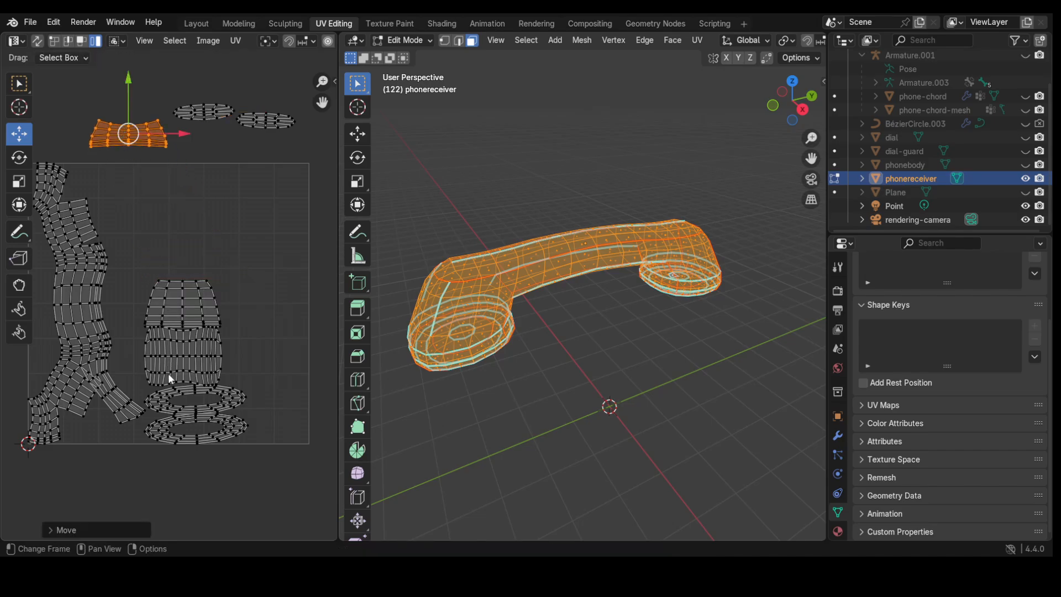
pyautogui.scroll(-1, 123, 334)
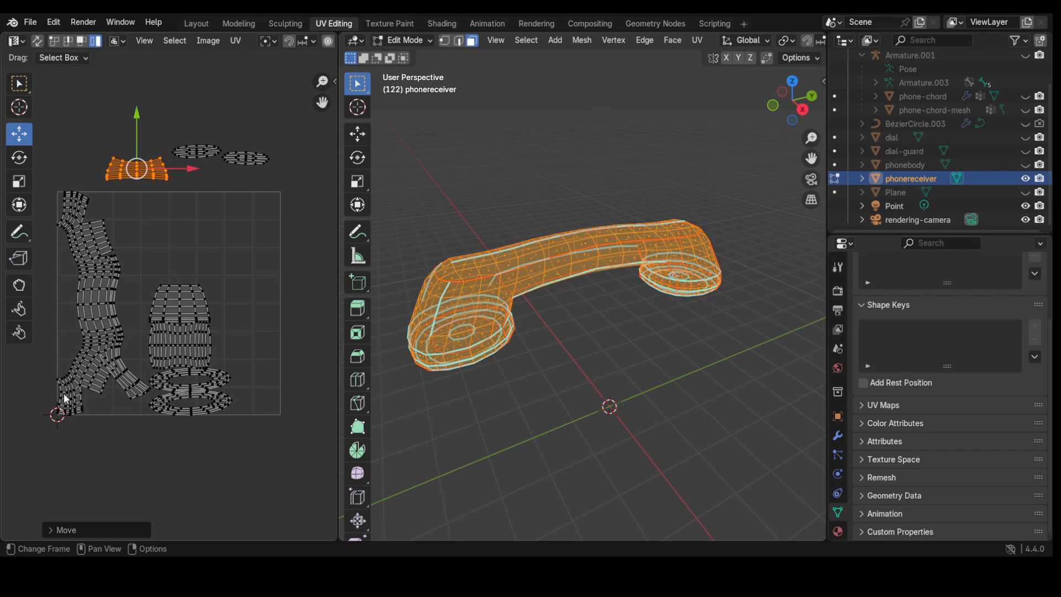
pyautogui.click(65, 397)
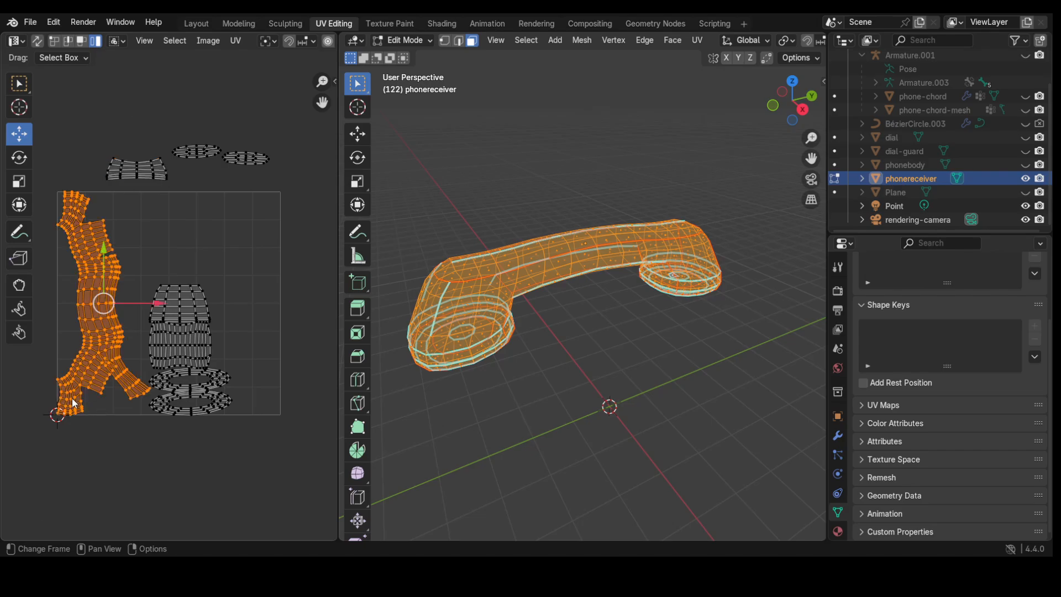
pyautogui.scroll(1, 65, 396)
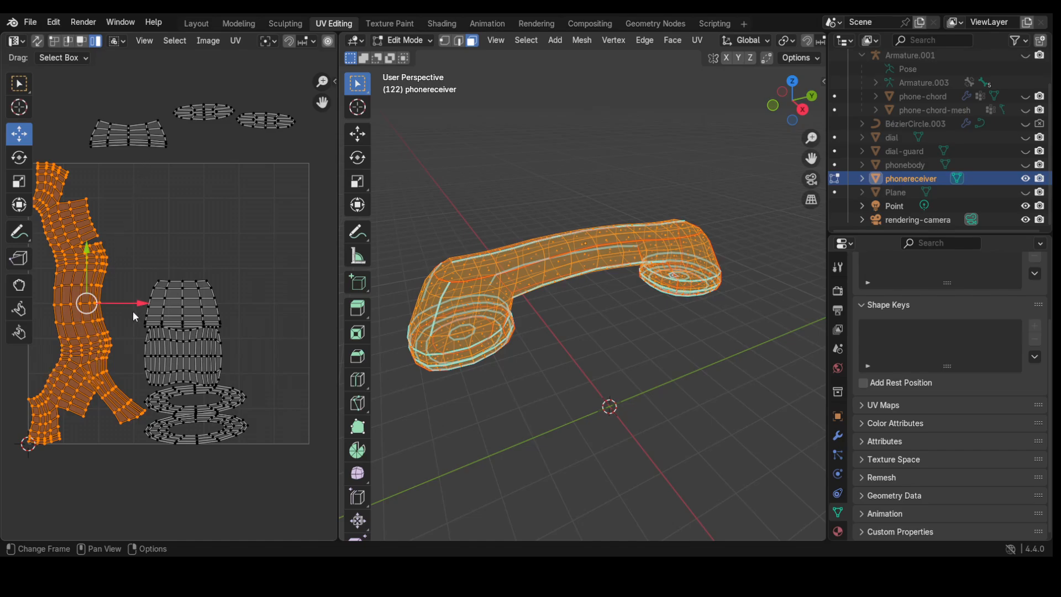
# Step: Move the barrel-top and barrel islands to the right and both ring islands below the square
pyautogui.click(187, 306)
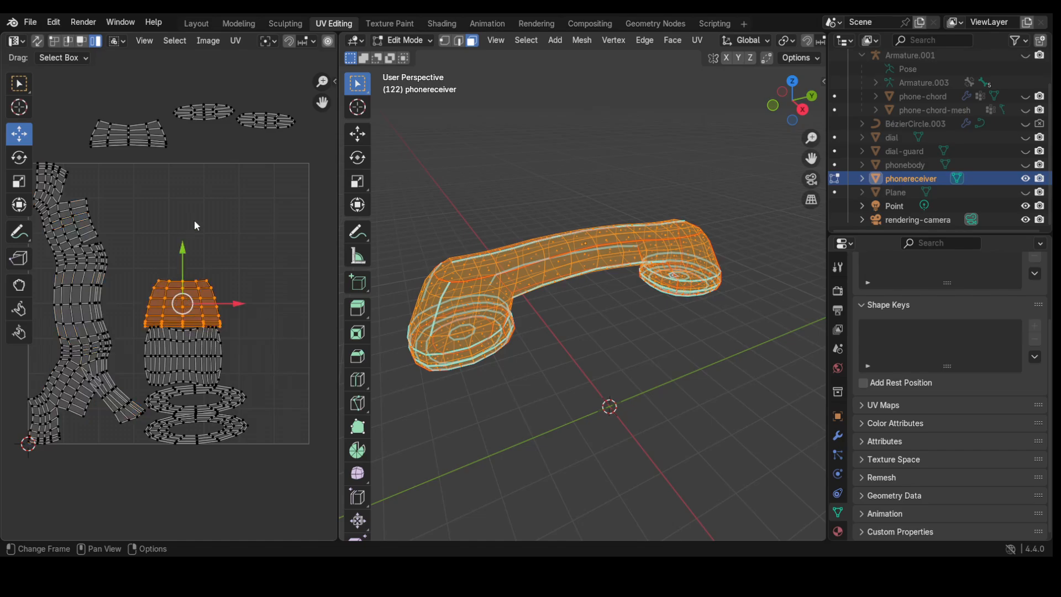
pyautogui.moveTo(182, 303); pyautogui.dragTo(298, 180)
pyautogui.click(191, 349)
pyautogui.moveTo(185, 352); pyautogui.dragTo(287, 249)
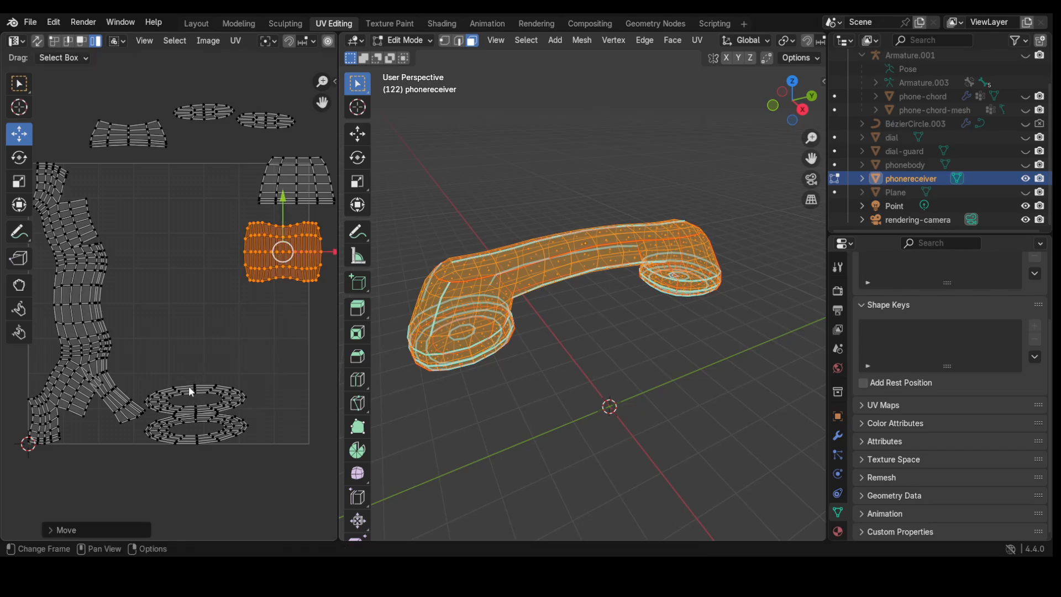
pyautogui.click(191, 392)
pyautogui.moveTo(191, 396); pyautogui.dragTo(268, 487)
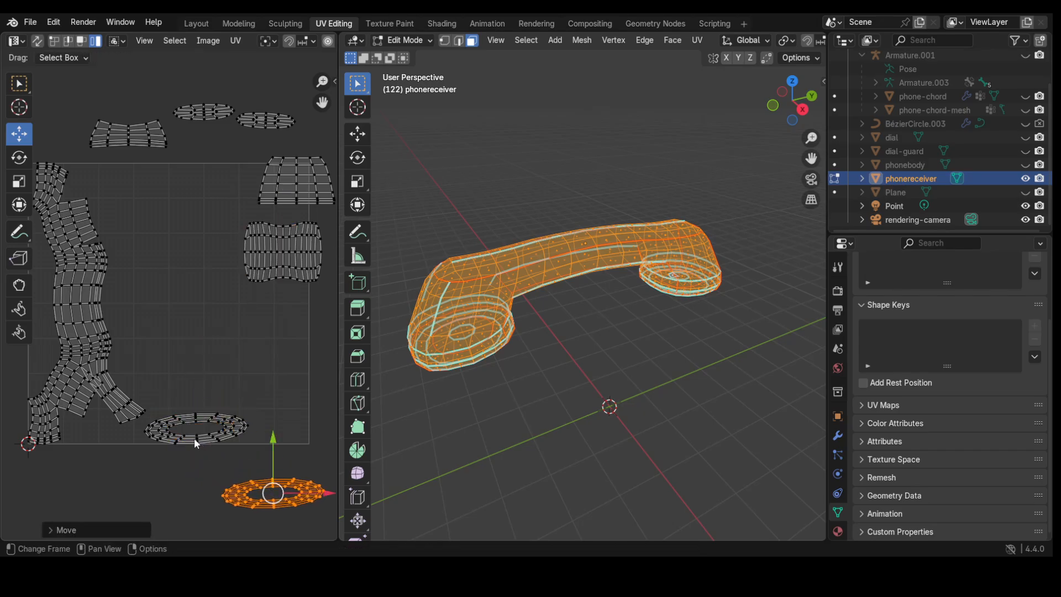
pyautogui.click(195, 432)
pyautogui.moveTo(195, 432); pyautogui.dragTo(162, 498)
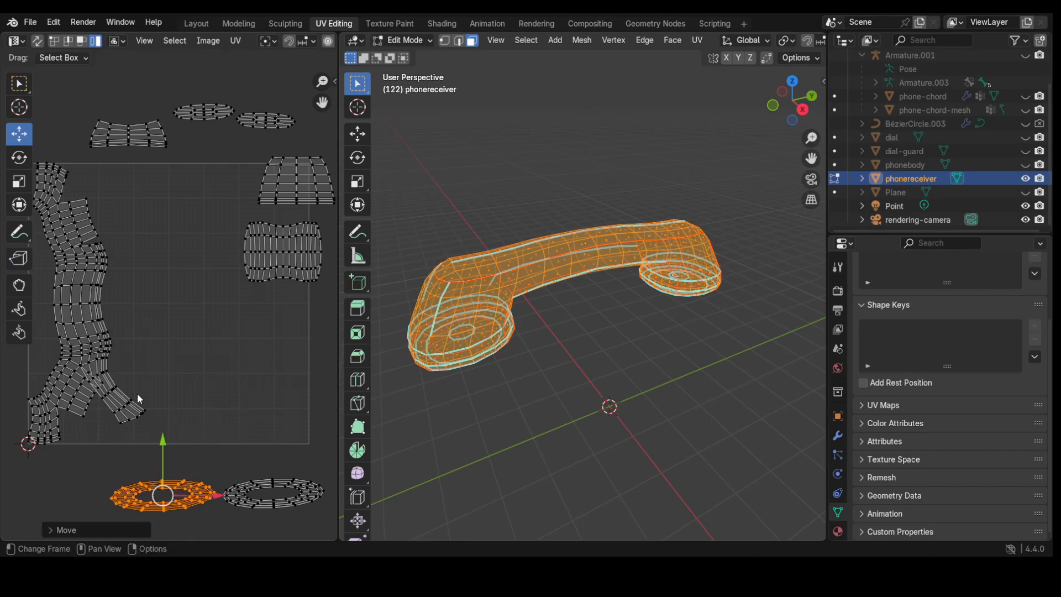
# Step: Shift the lower right-hand island further right so it no longer overlaps
pyautogui.scroll(3, 143, 390)
pyautogui.scroll(-5, 143, 394)
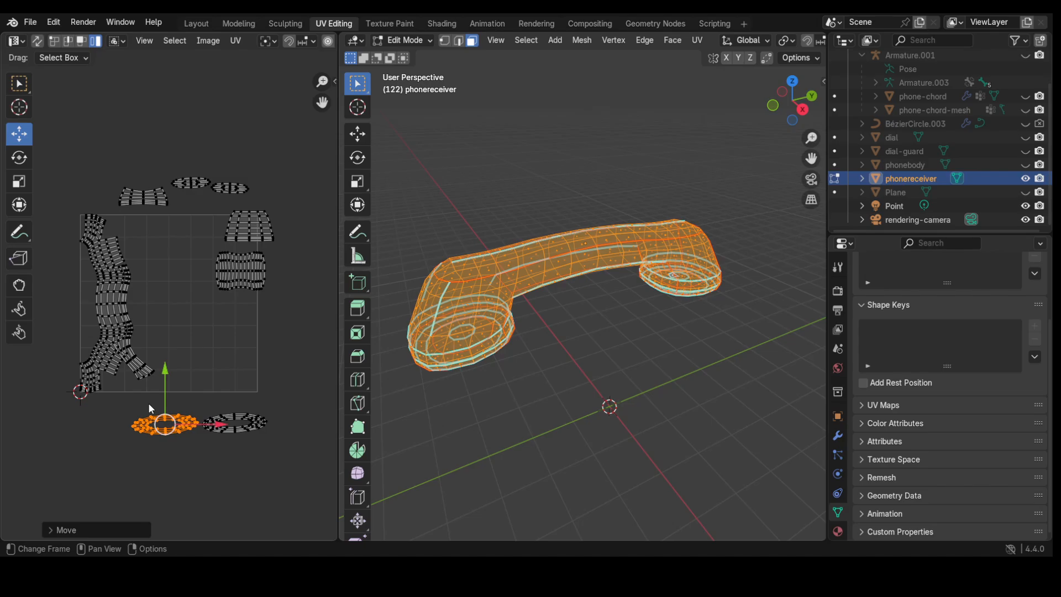
pyautogui.moveTo(188, 238); pyautogui.dragTo(287, 305)
pyautogui.click(193, 252)
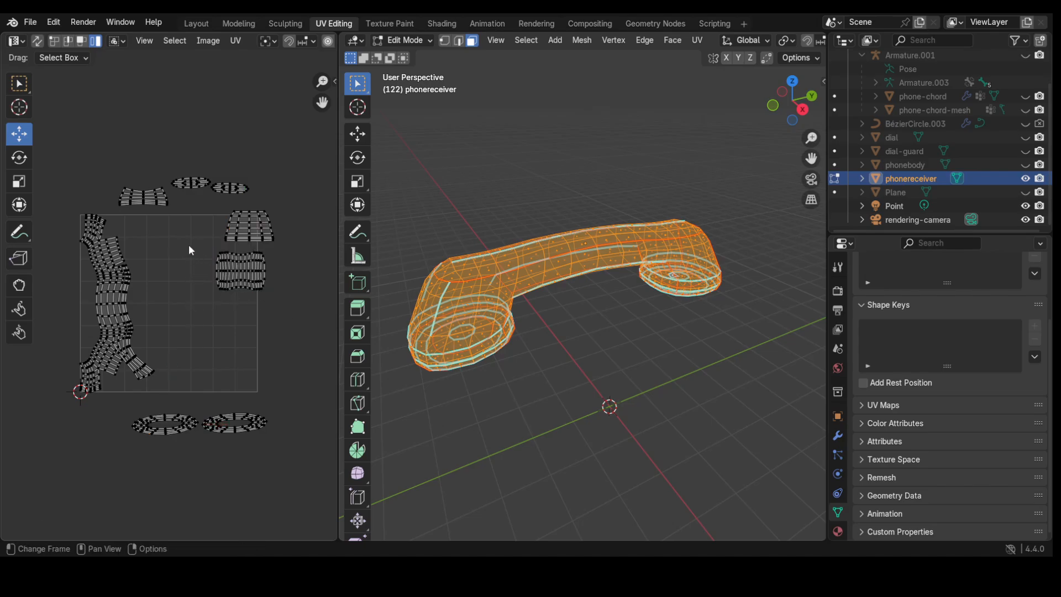
pyautogui.moveTo(190, 247); pyautogui.dragTo(289, 307)
pyautogui.moveTo(241, 272); pyautogui.dragTo(307, 296)
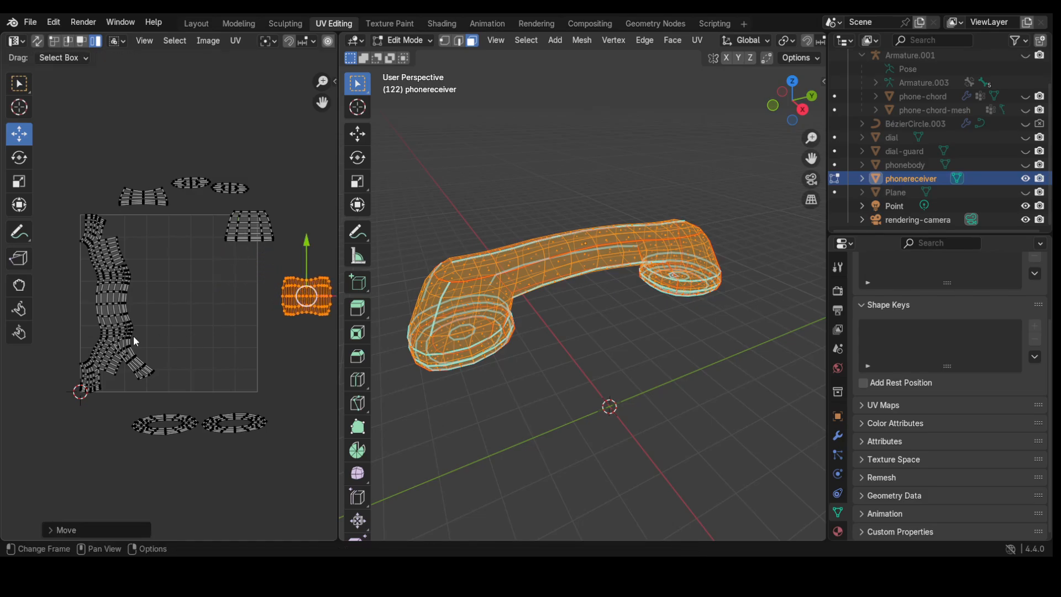
pyautogui.scroll(2, 72, 390)
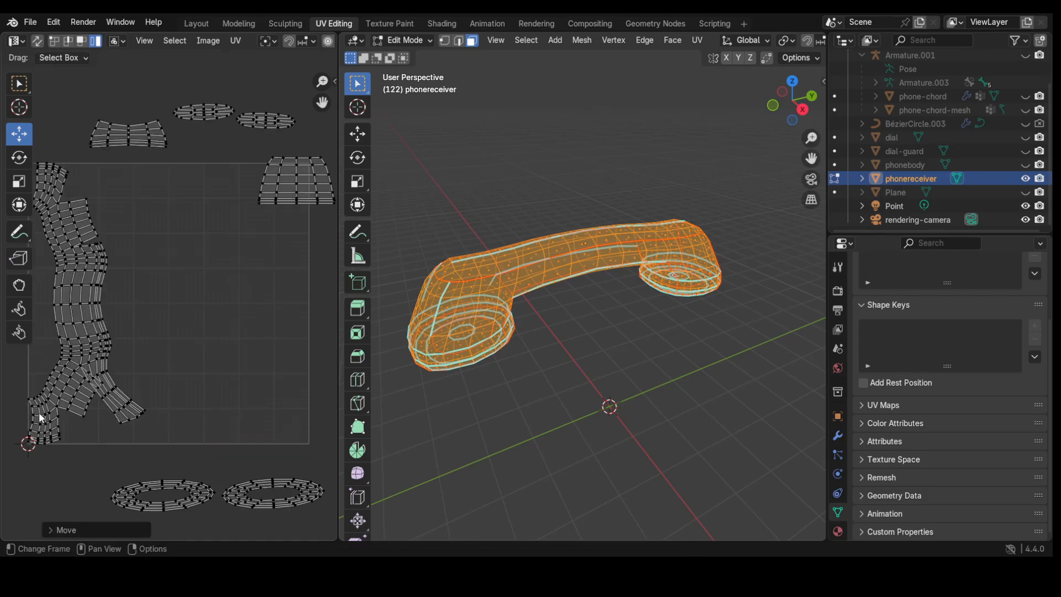
pyautogui.scroll(1, 35, 411)
pyautogui.scroll(-1, 36, 412)
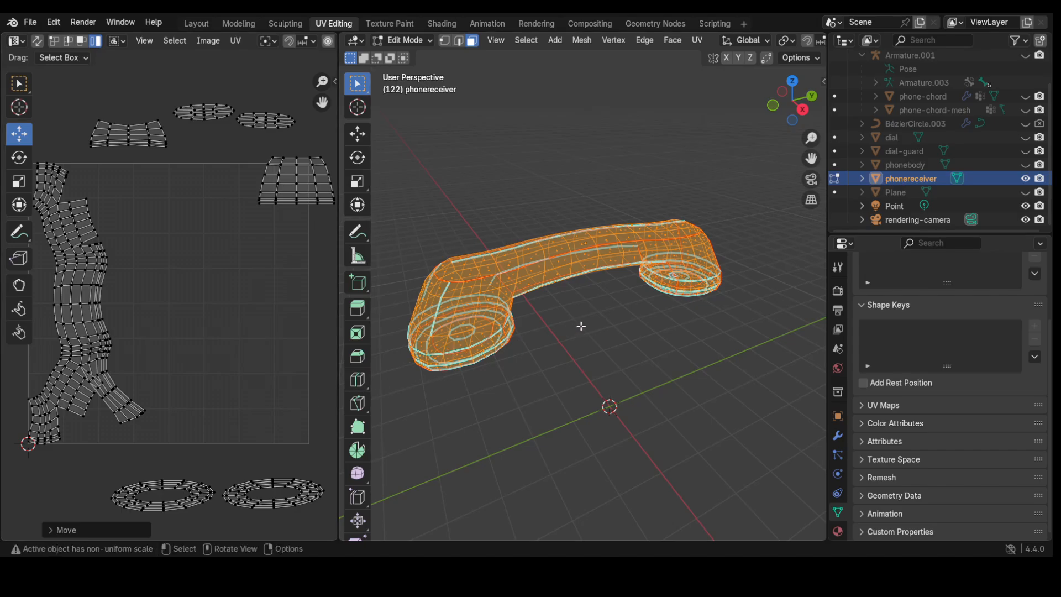
# Step: Deselect the whole mesh and switch to edge selection with solid shading
pyautogui.hotkey('alt', 'a')
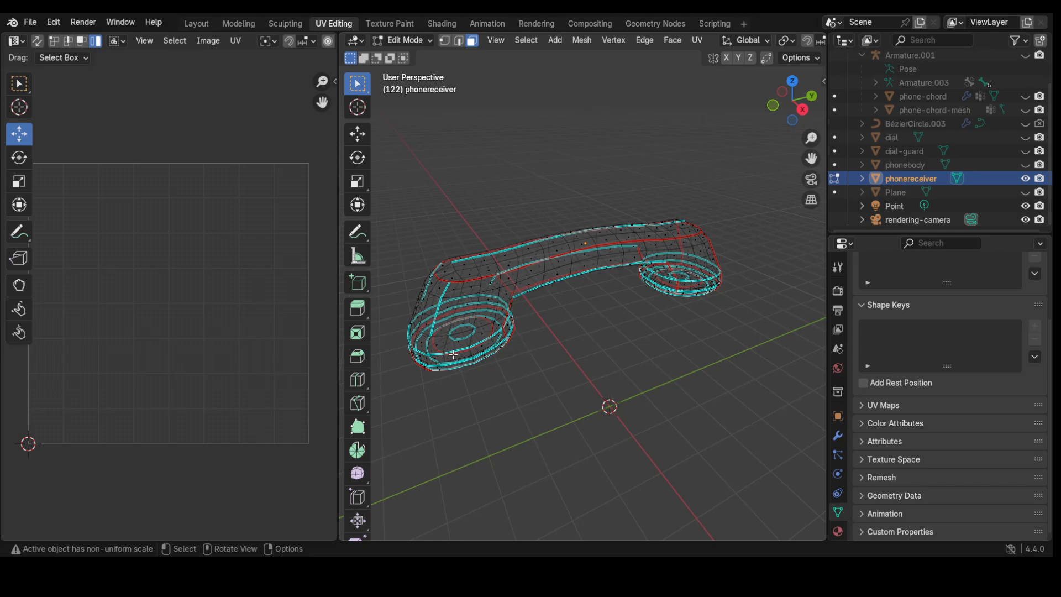
pyautogui.scroll(1, 451, 358)
pyautogui.moveTo(451, 358); pyautogui.dragTo(663, 269, button='middle')
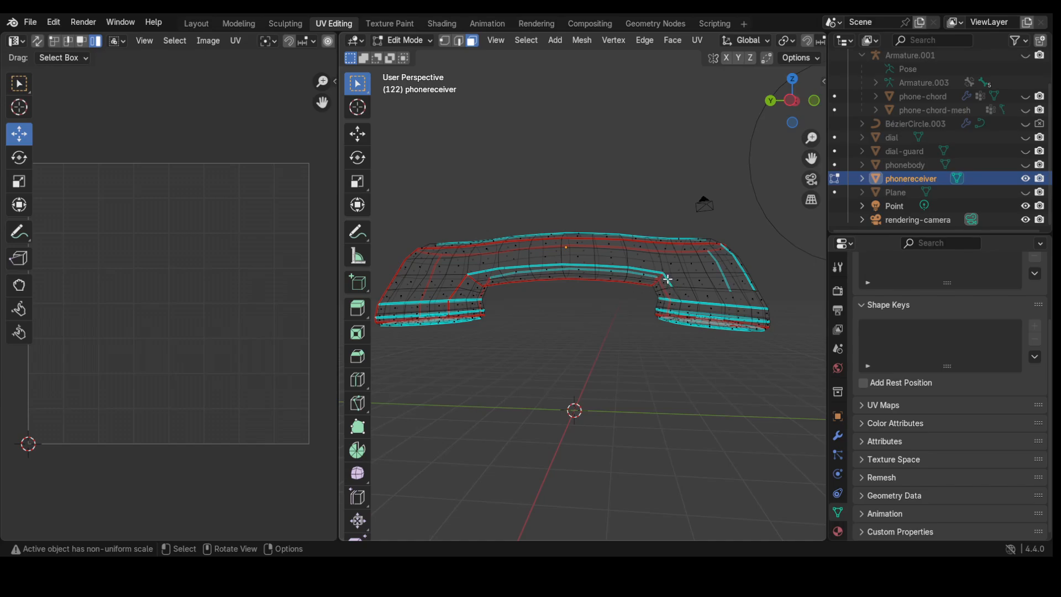
pyautogui.press('2')
pyautogui.scroll(3, 673, 324)
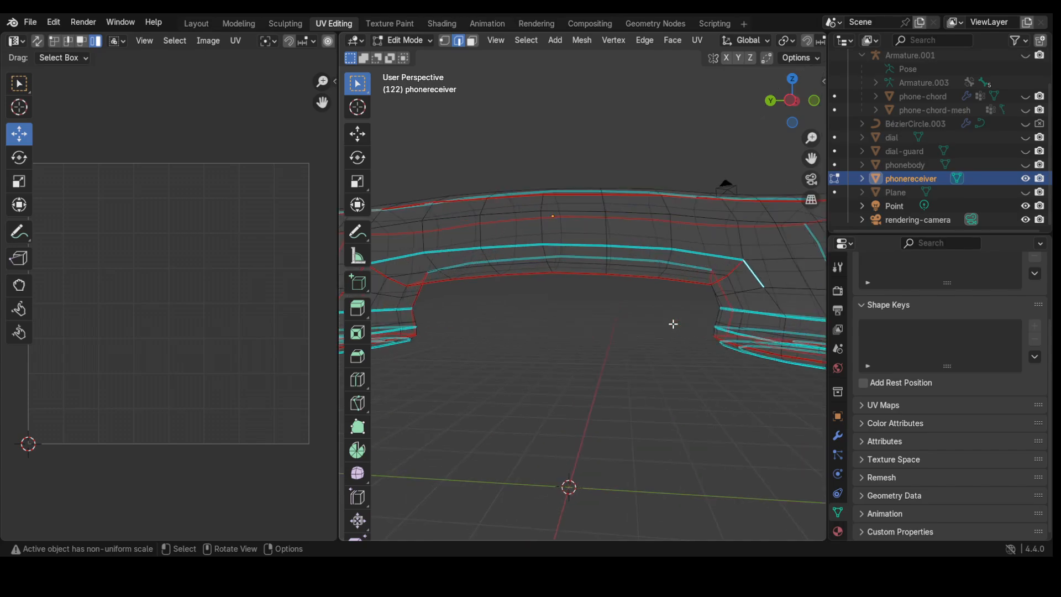
pyautogui.press('z')
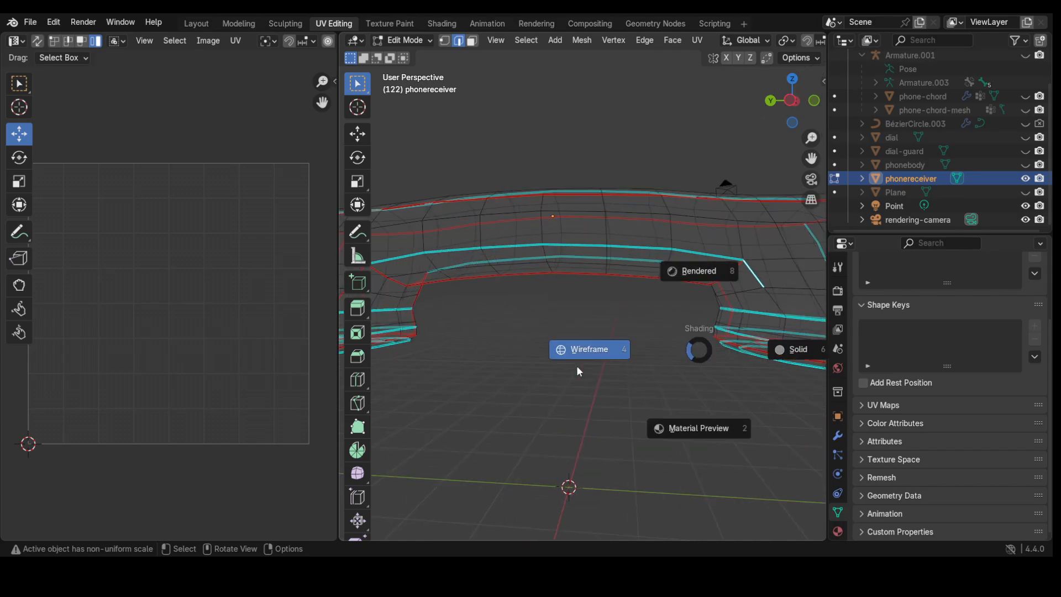
pyautogui.click(818, 350)
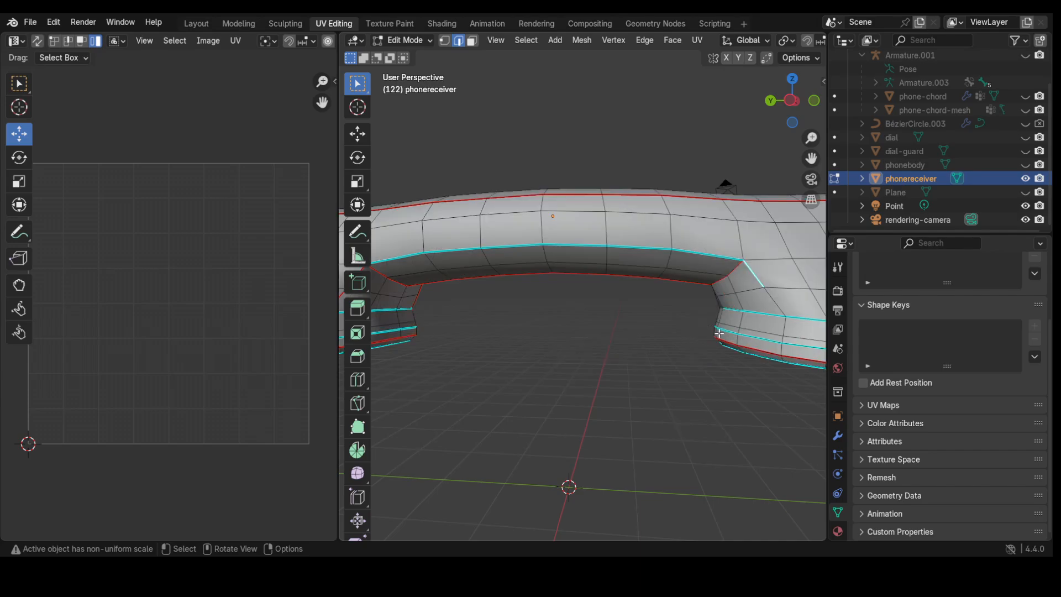
pyautogui.moveTo(719, 334); pyautogui.dragTo(768, 283, button='middle')
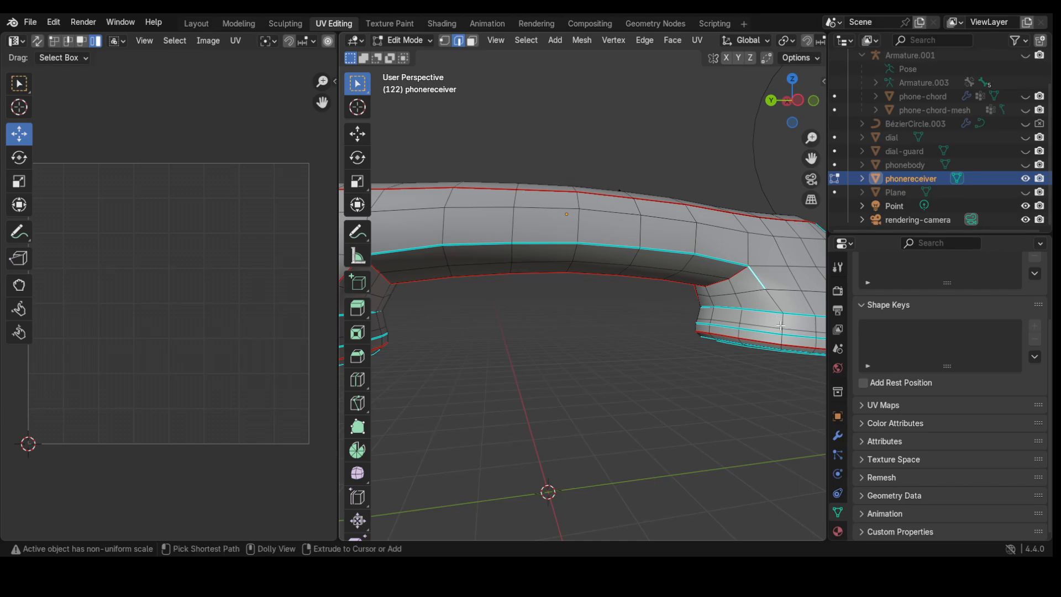
# Step: Pick shortest edge paths across the receiver's top and down its side, and mark them as seams
pyautogui.keyDown('ctrl'); pyautogui.click(782, 342); pyautogui.keyUp('ctrl')
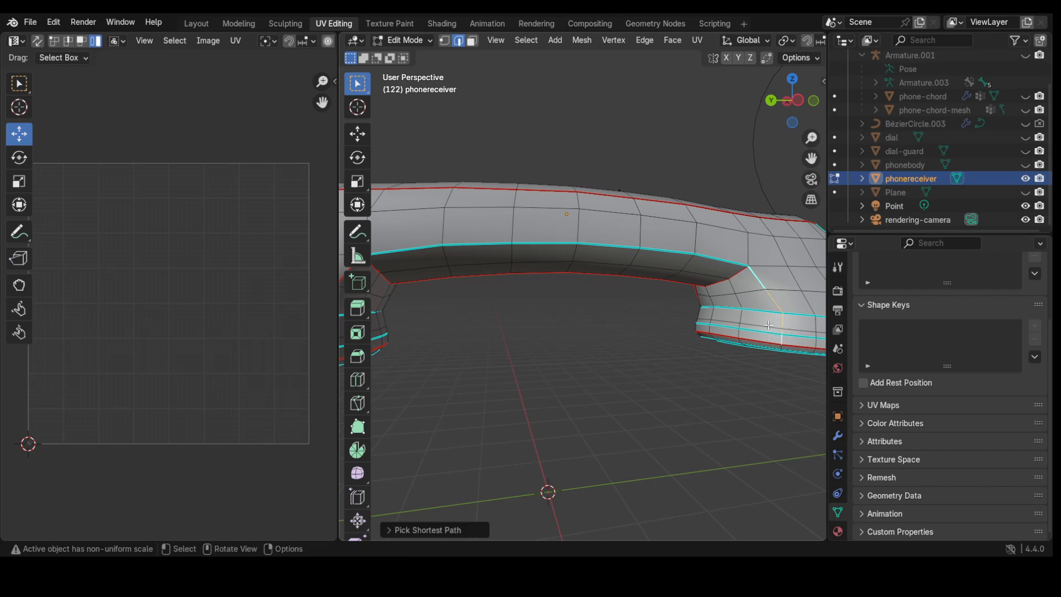
pyautogui.moveTo(782, 342); pyautogui.dragTo(651, 323, button='middle')
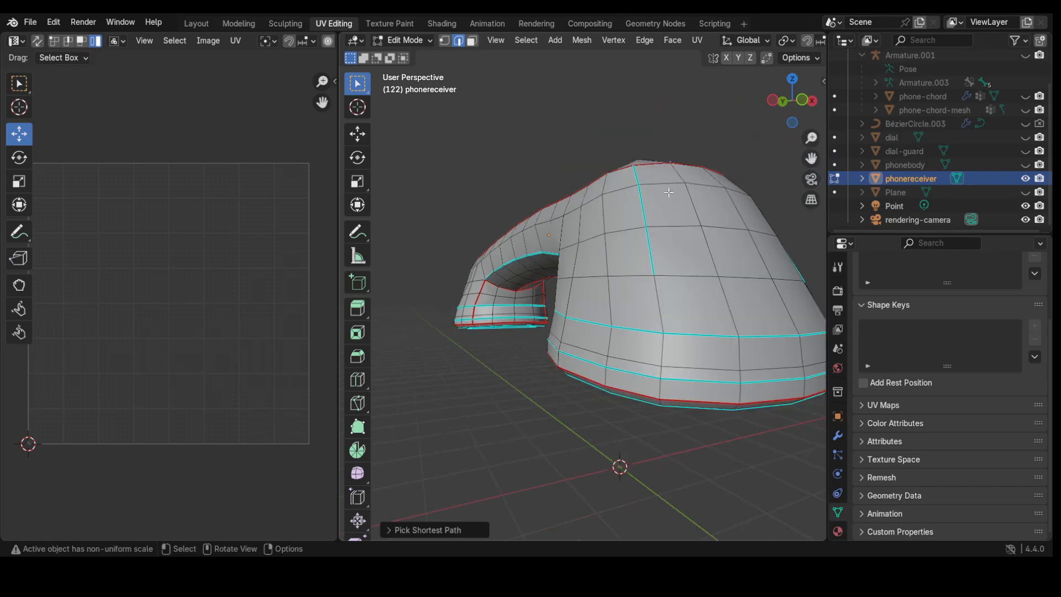
pyautogui.keyDown('shift'); pyautogui.click(636, 180); pyautogui.keyUp('shift')
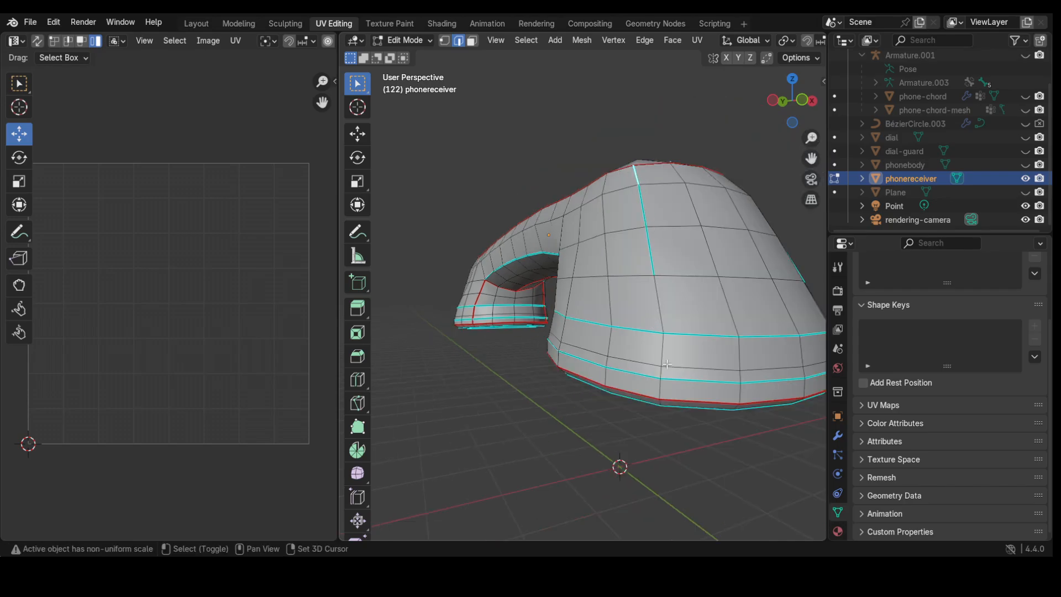
pyautogui.keyDown('ctrl'); pyautogui.keyDown('shift'); pyautogui.click(660, 391); pyautogui.keyUp('shift'); pyautogui.keyUp('ctrl')
pyautogui.moveTo(690, 387); pyautogui.dragTo(621, 385, button='middle')
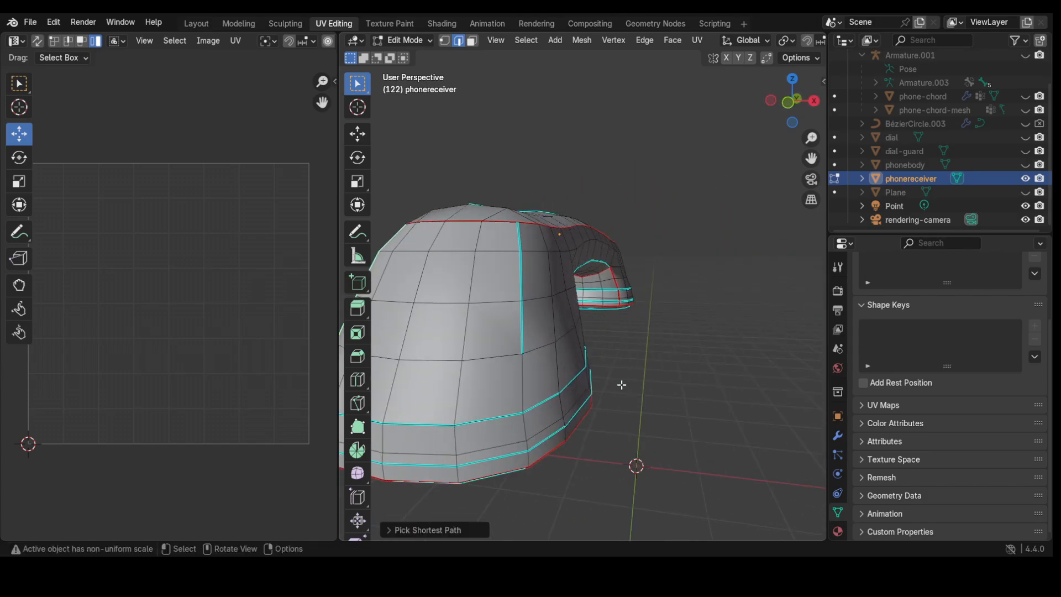
pyautogui.keyDown('shift'); pyautogui.click(519, 239); pyautogui.keyUp('shift')
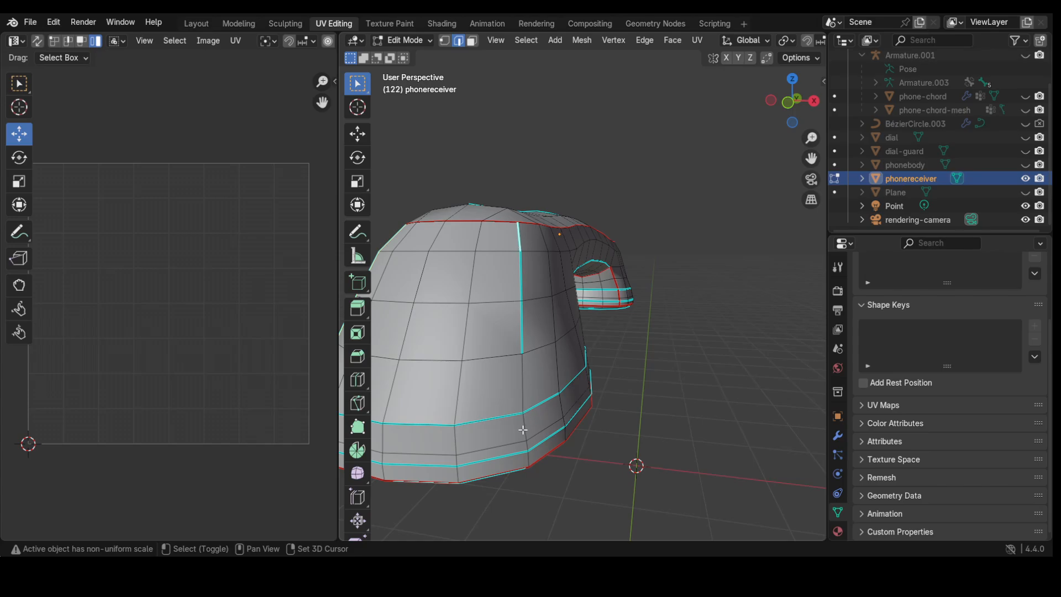
pyautogui.keyDown('ctrl'); pyautogui.click(528, 460); pyautogui.keyUp('ctrl')
pyautogui.moveTo(508, 485); pyautogui.dragTo(446, 448, button='middle')
pyautogui.moveTo(393, 457); pyautogui.dragTo(393, 409, button='middle')
pyautogui.hotkey('ctrl', 'e')
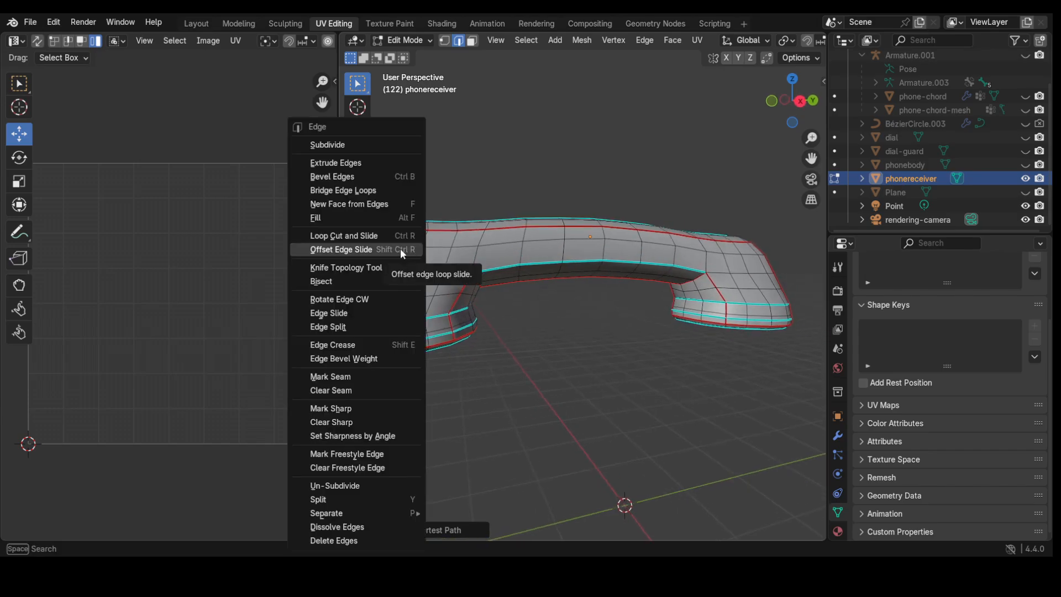
pyautogui.click(352, 376)
# Step: Switch to face selection in wireframe and box-select all the receiver's faces
pyautogui.moveTo(535, 341); pyautogui.dragTo(647, 388, button='middle')
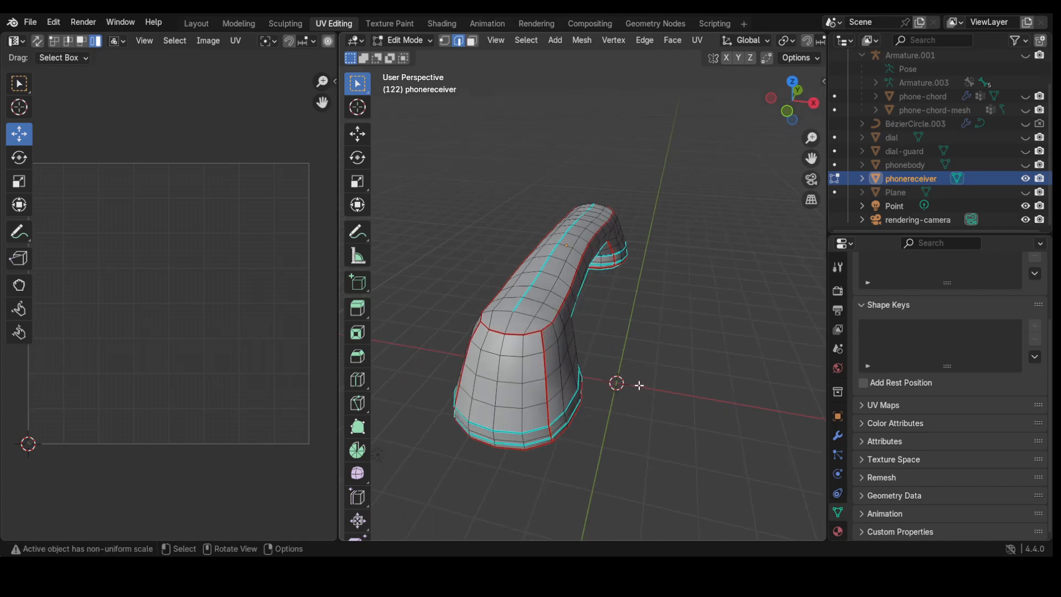
pyautogui.press('3')
pyautogui.press('z')
pyautogui.click(546, 383)
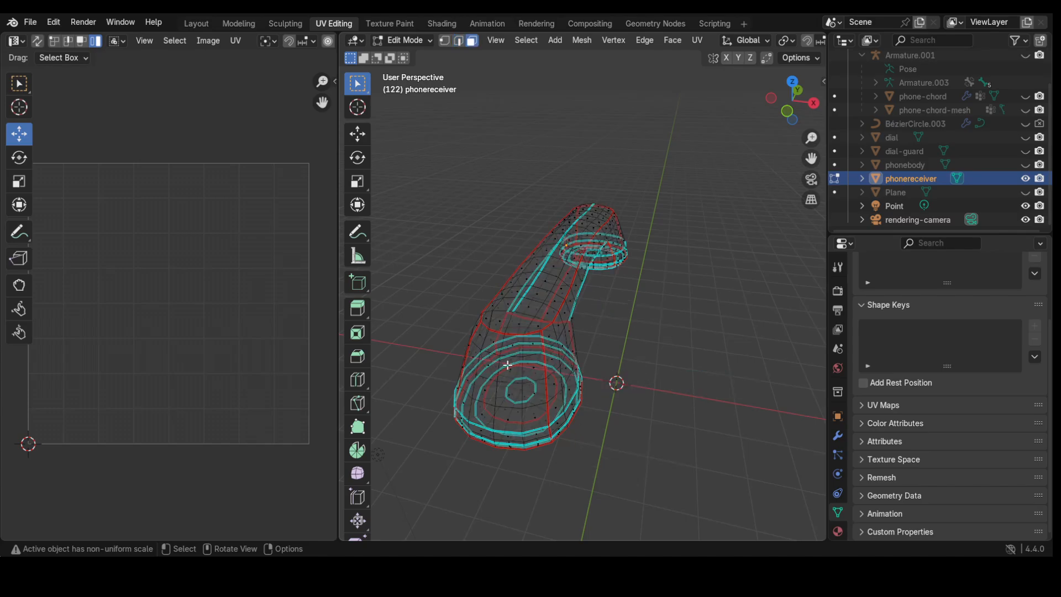
pyautogui.moveTo(415, 152)
pyautogui.mouseDown()
pyautogui.moveTo(687, 540)
pyautogui.moveTo(700, 481)
pyautogui.mouseUp()
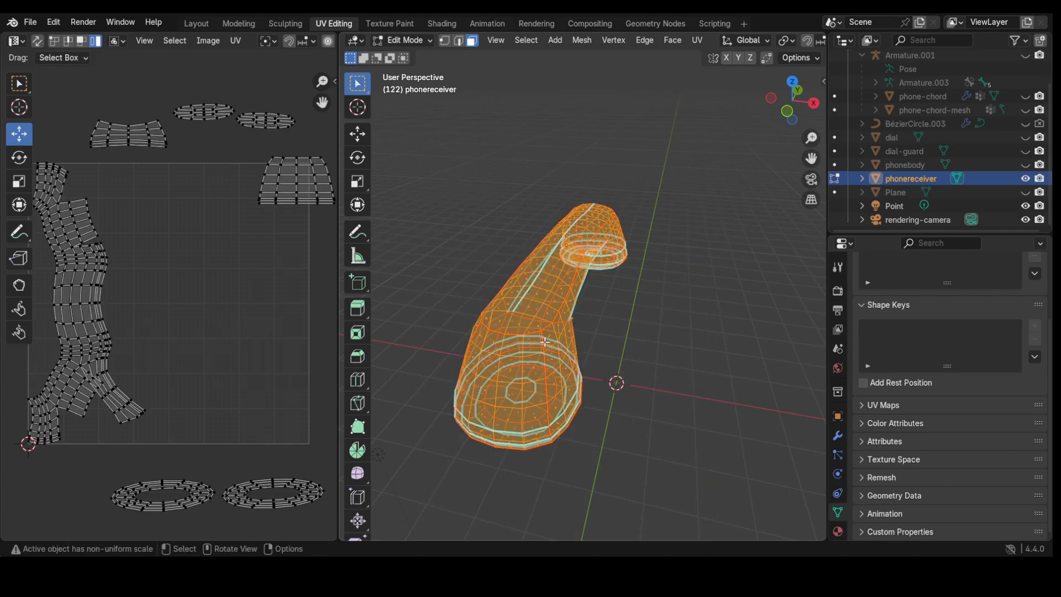
# Step: Unwrap the selected receiver faces again with Unwrap Minimum Stretch
pyautogui.rightClick(542, 339)
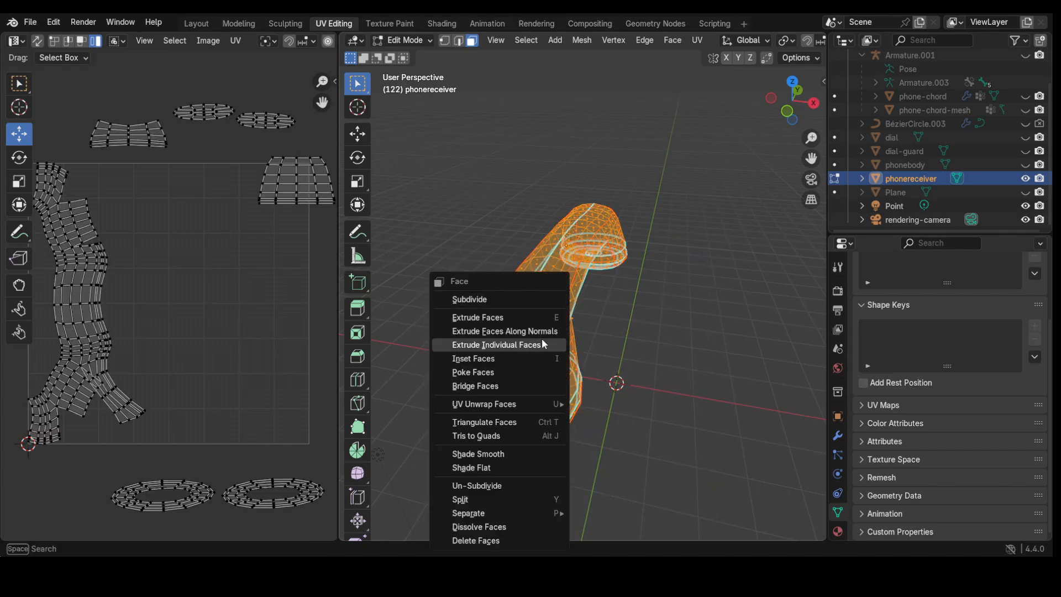
pyautogui.moveTo(512, 403)
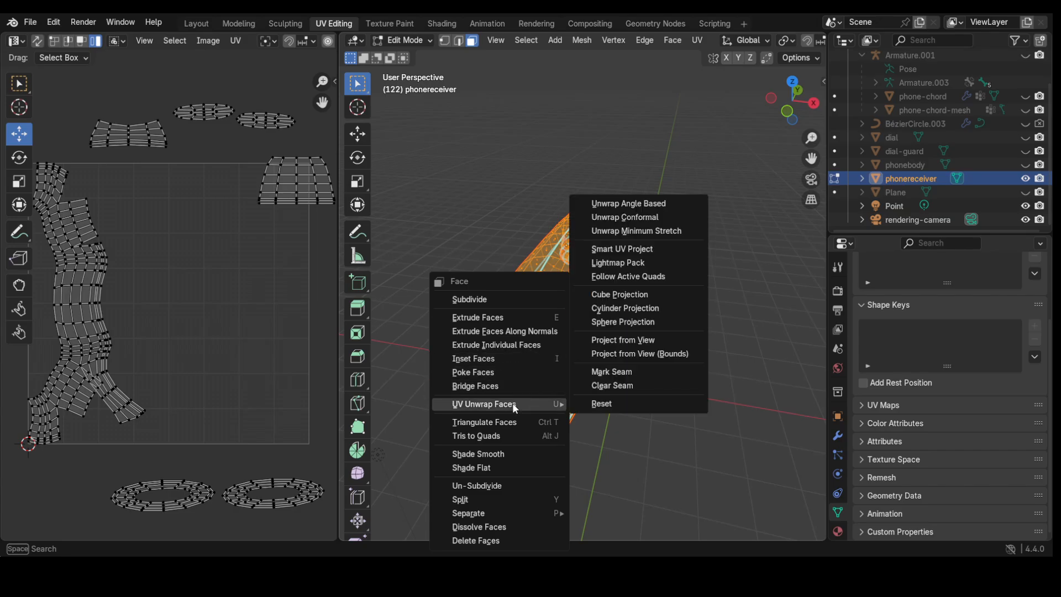
pyautogui.click(631, 231)
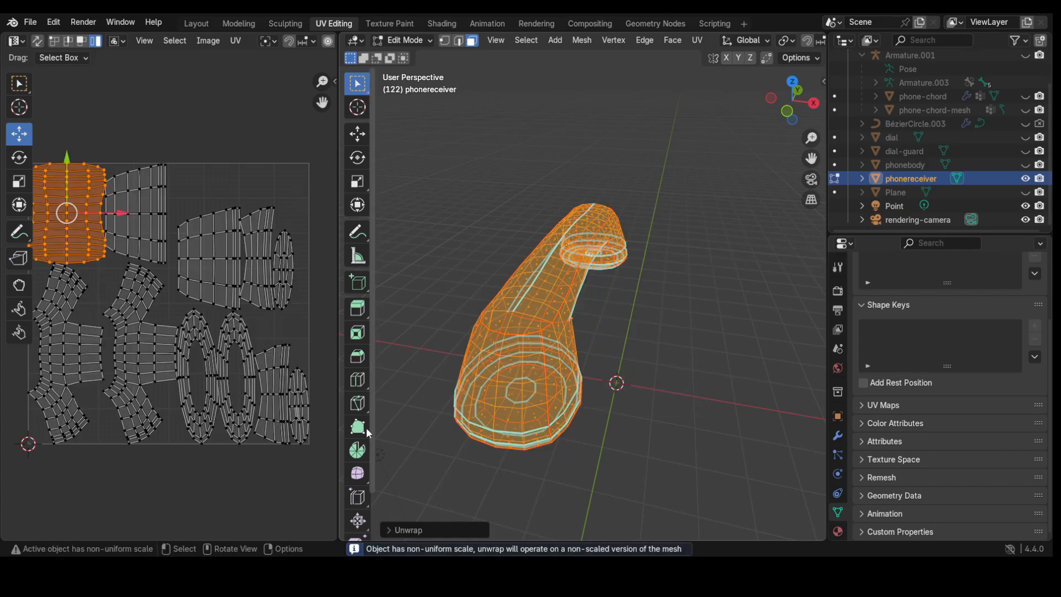
pyautogui.scroll(-1, 235, 424)
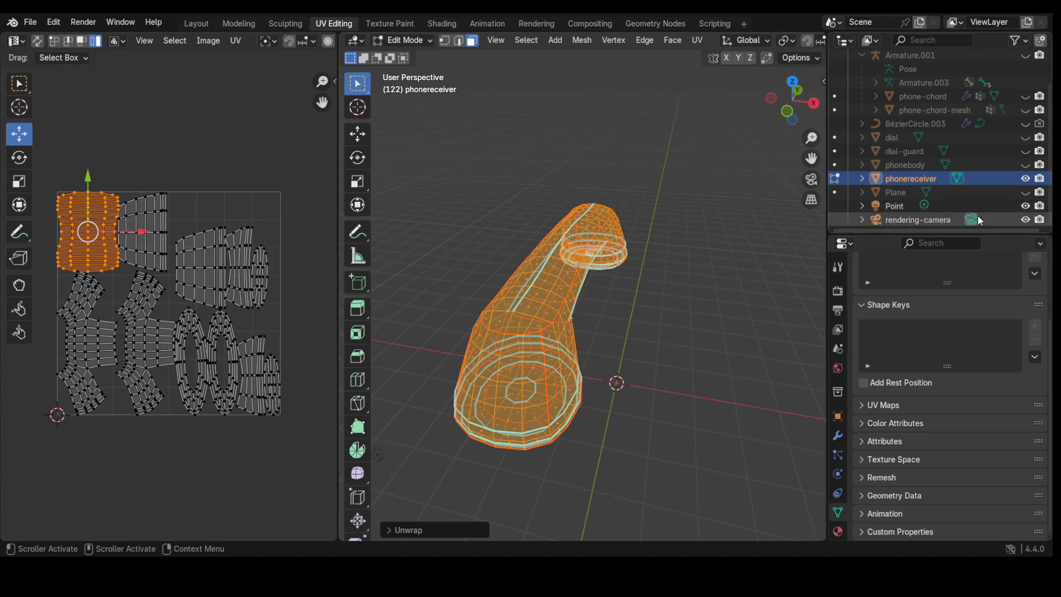
pyautogui.click(399, 40)
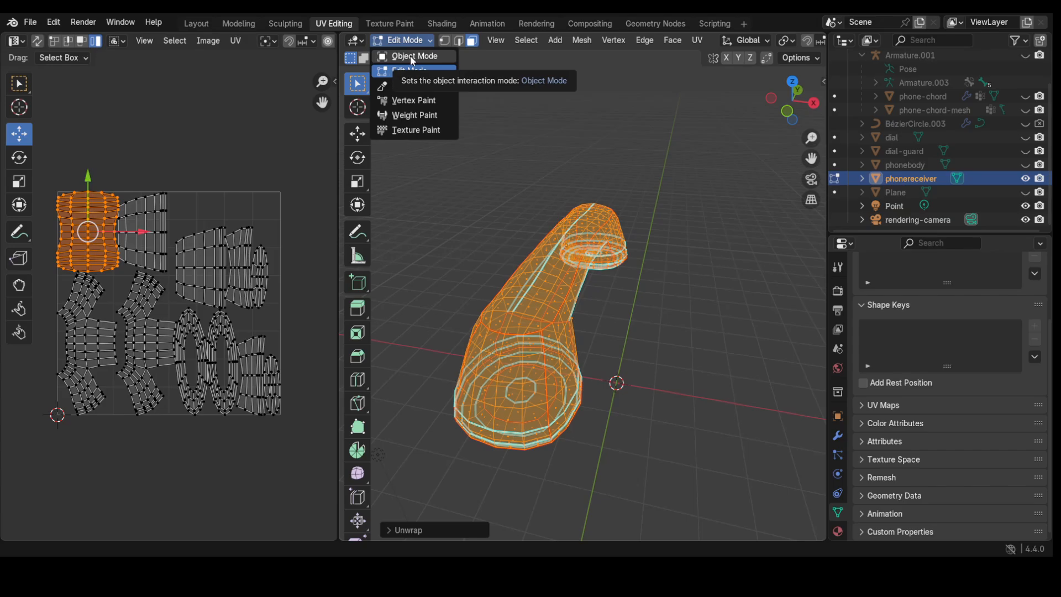
# Step: Unhide the phonebody, add it to the receiver selection, and enter Edit Mode on both
pyautogui.click(410, 56)
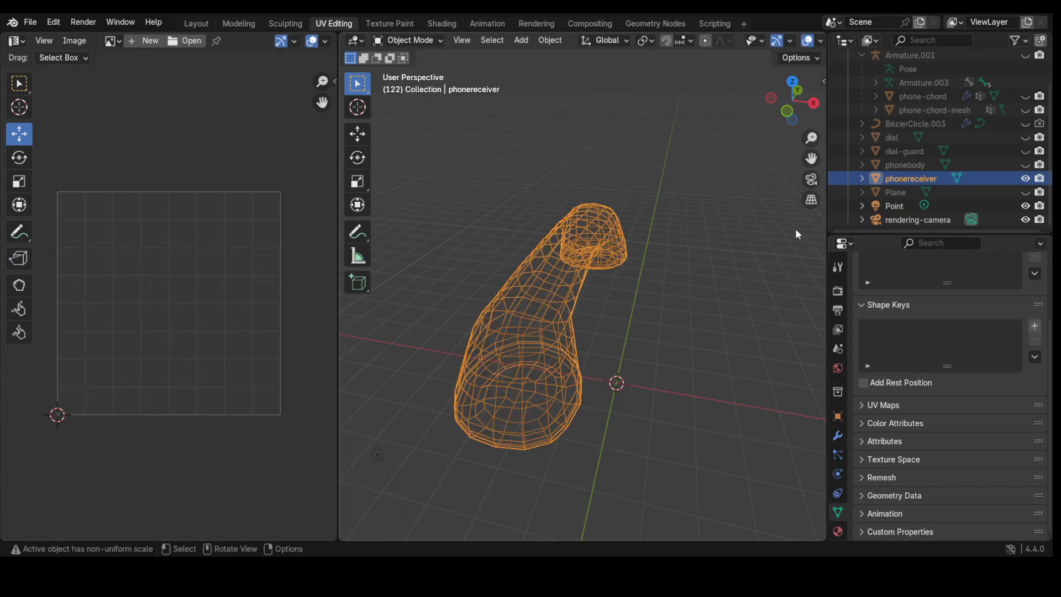
pyautogui.click(1025, 164)
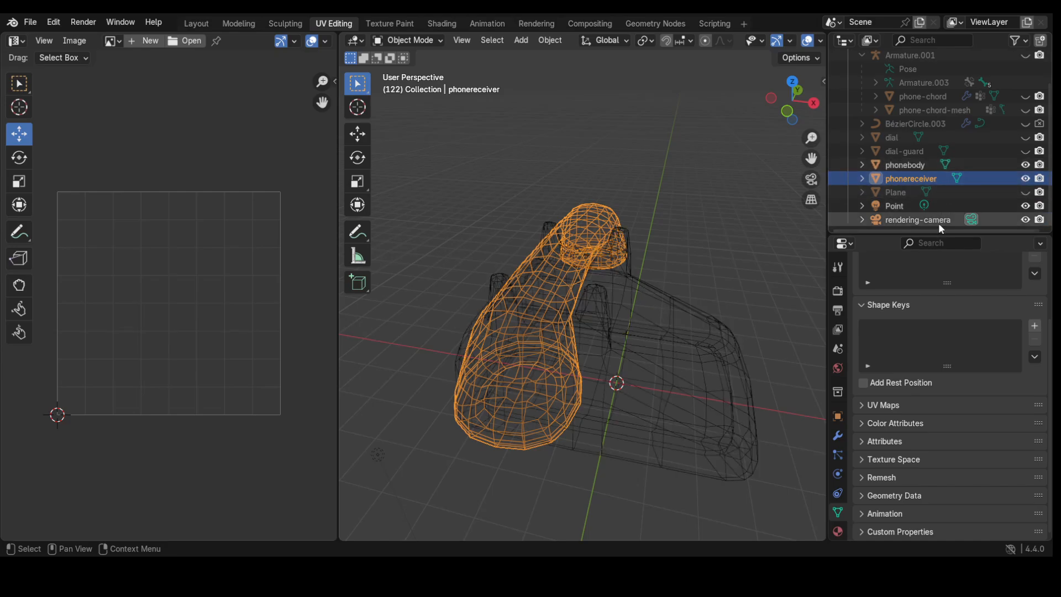
pyautogui.keyDown('shift'); pyautogui.click(655, 386); pyautogui.keyUp('shift')
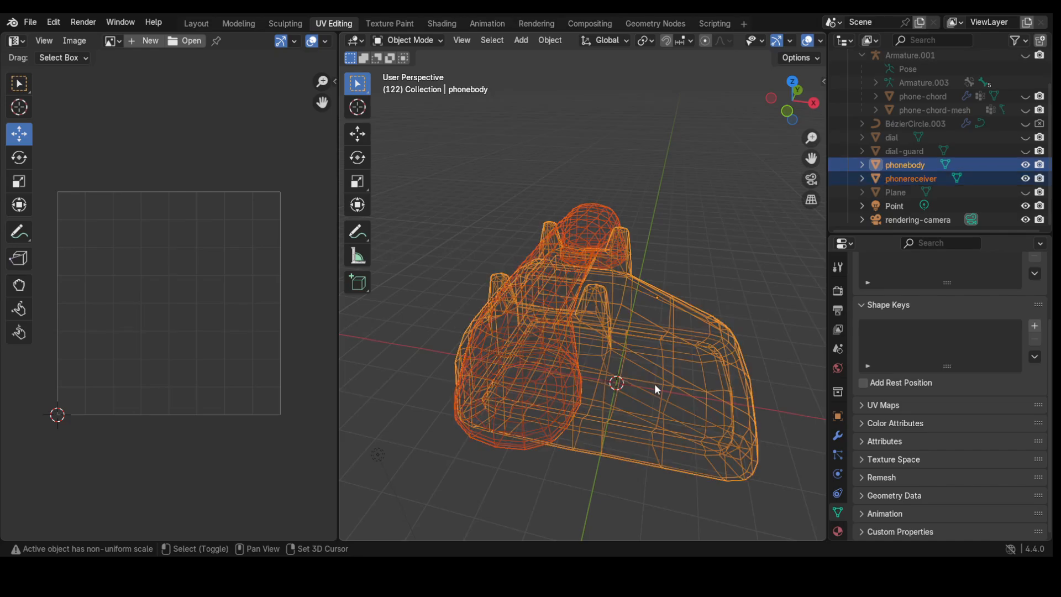
pyautogui.click(413, 41)
pyautogui.click(415, 71)
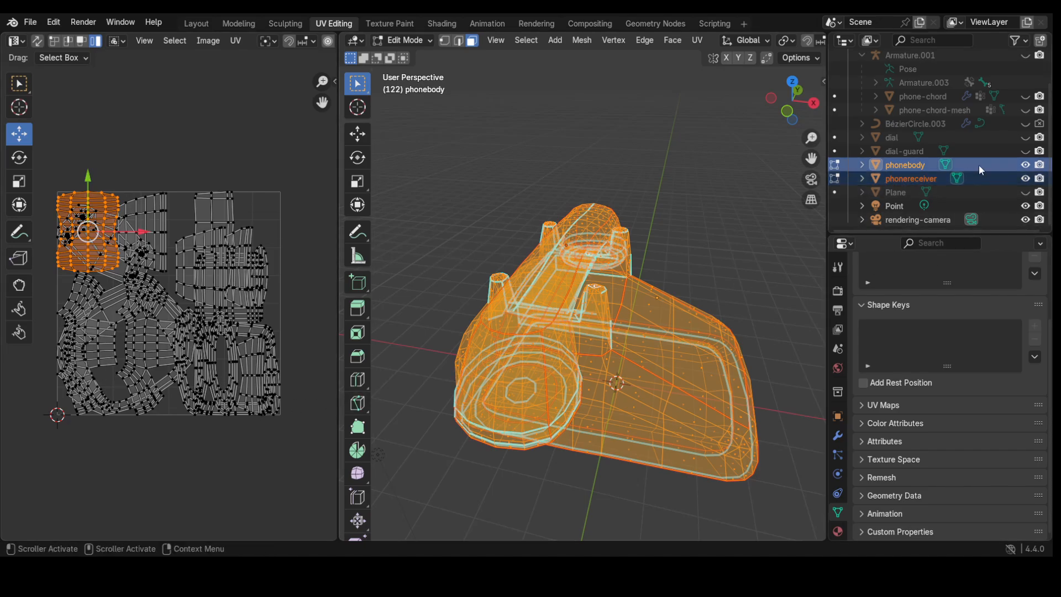
# Step: Toggle the phonebody's visibility to compare meshes, leave it shown, and deselect all with Alt+A
pyautogui.click(1025, 167)
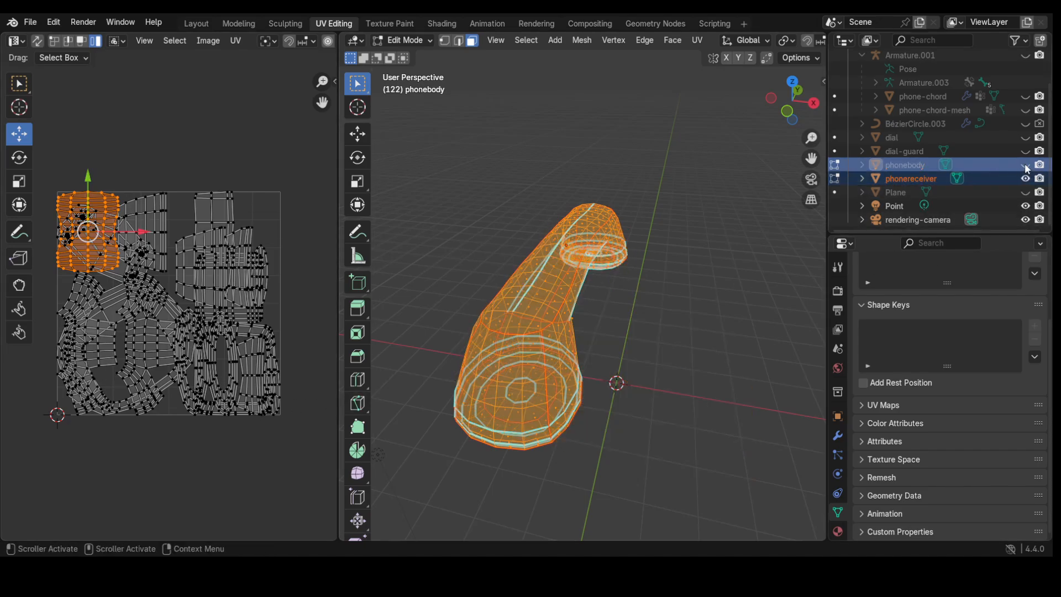
pyautogui.click(1025, 166)
pyautogui.click(1025, 166)
pyautogui.click(1026, 166)
pyautogui.click(1025, 165)
pyautogui.click(1025, 166)
pyautogui.click(1025, 166)
pyautogui.click(1025, 165)
pyautogui.click(1026, 165)
pyautogui.click(1026, 166)
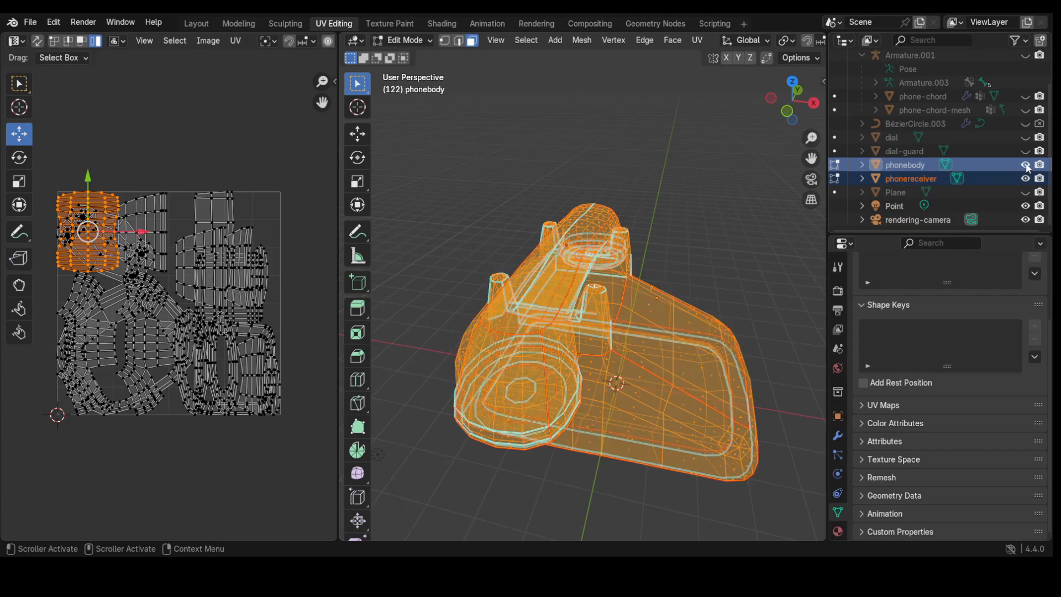
pyautogui.click(1025, 166)
pyautogui.click(1026, 166)
pyautogui.click(734, 248)
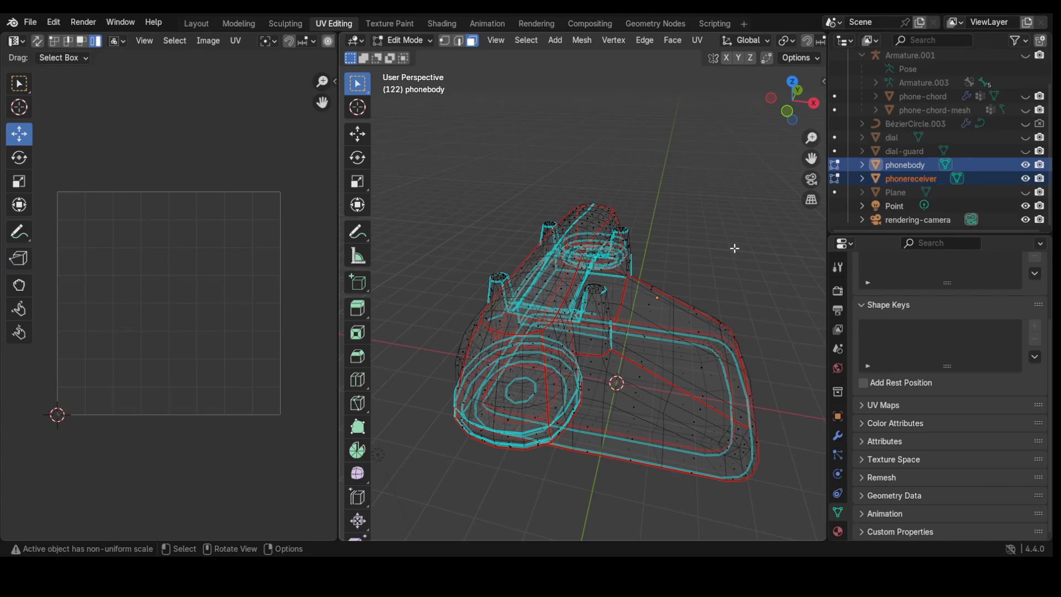
pyautogui.hotkey('alt', 'a')
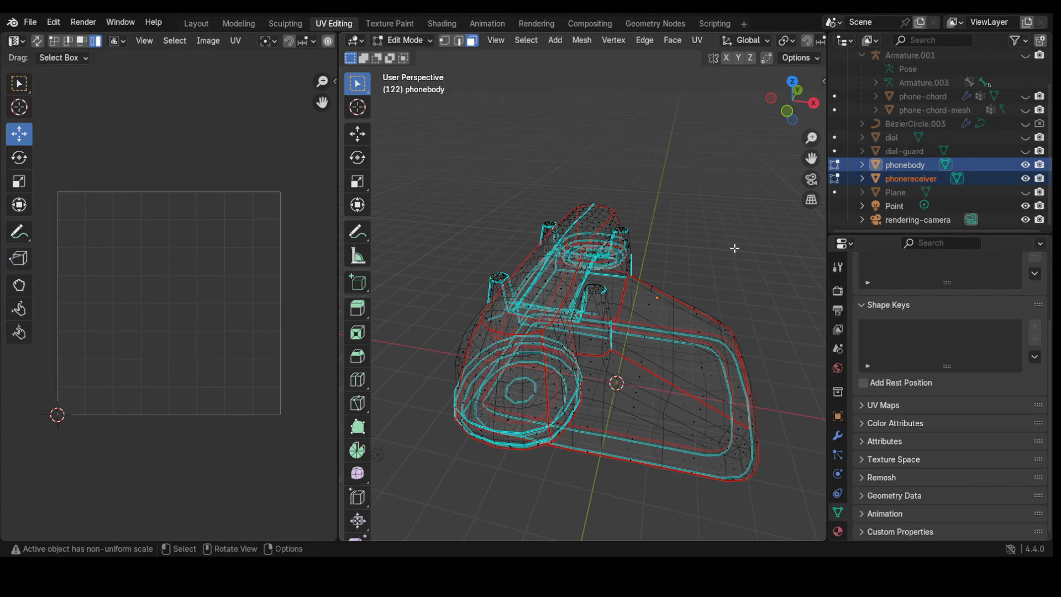